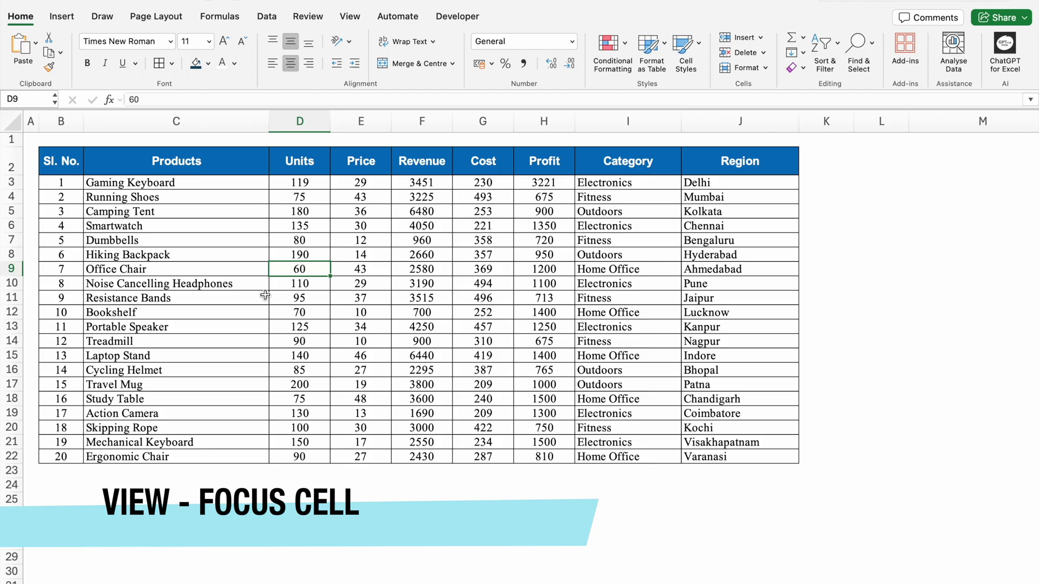
- Try Focus Cell highlighting on cells H5, B16 and L6, and switch it off again
{"action": "left_click", "coordinate": [351, 17]}
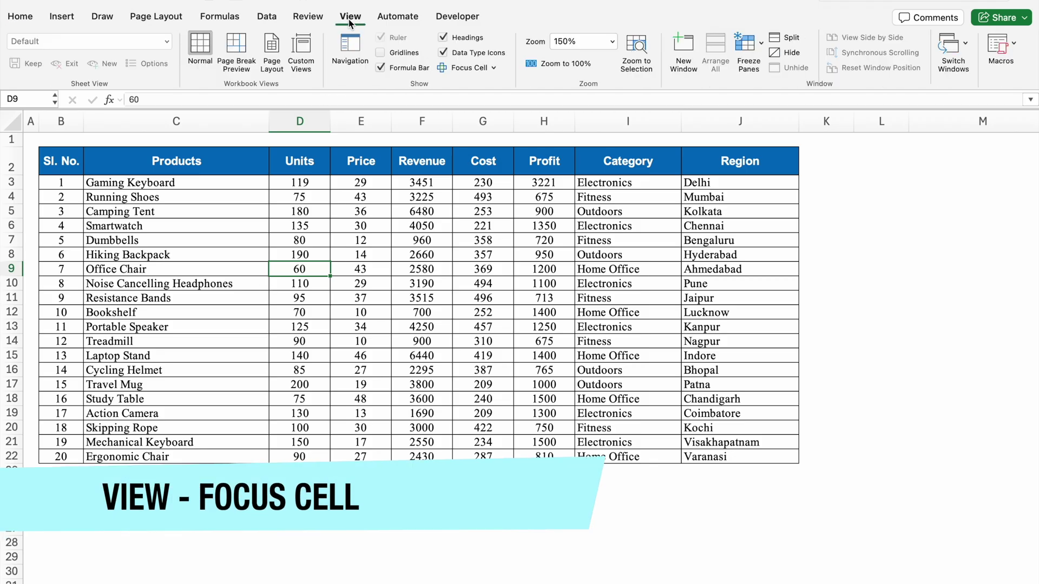
{"action": "left_click", "coordinate": [470, 69]}
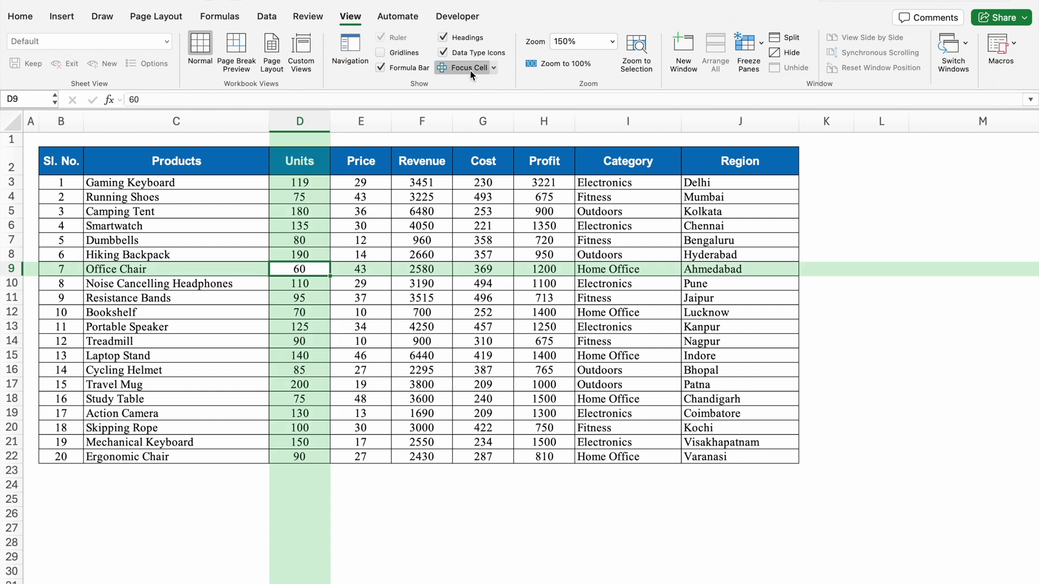
{"action": "left_click", "coordinate": [558, 216]}
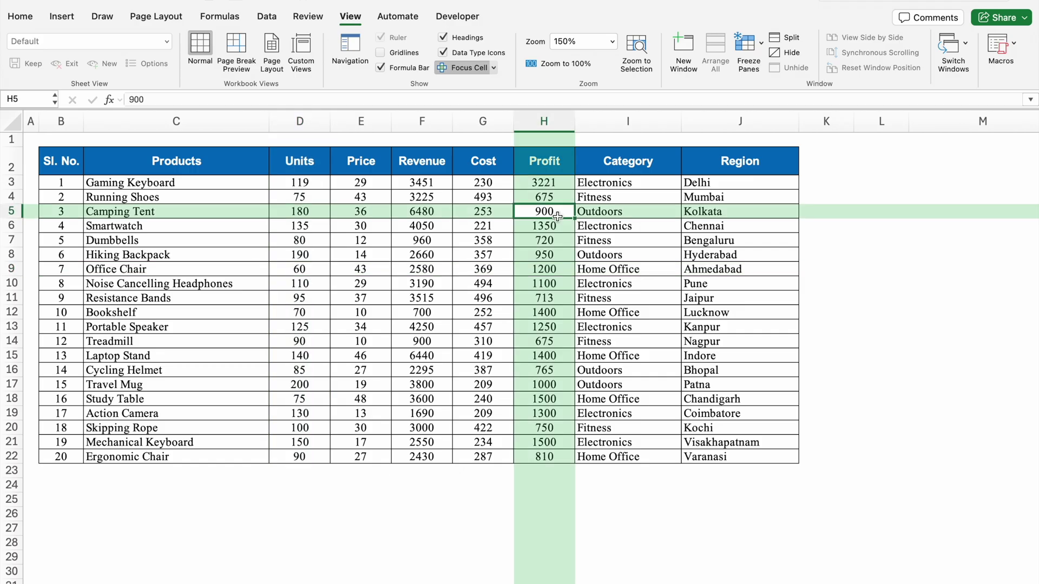
{"action": "left_click", "coordinate": [64, 372]}
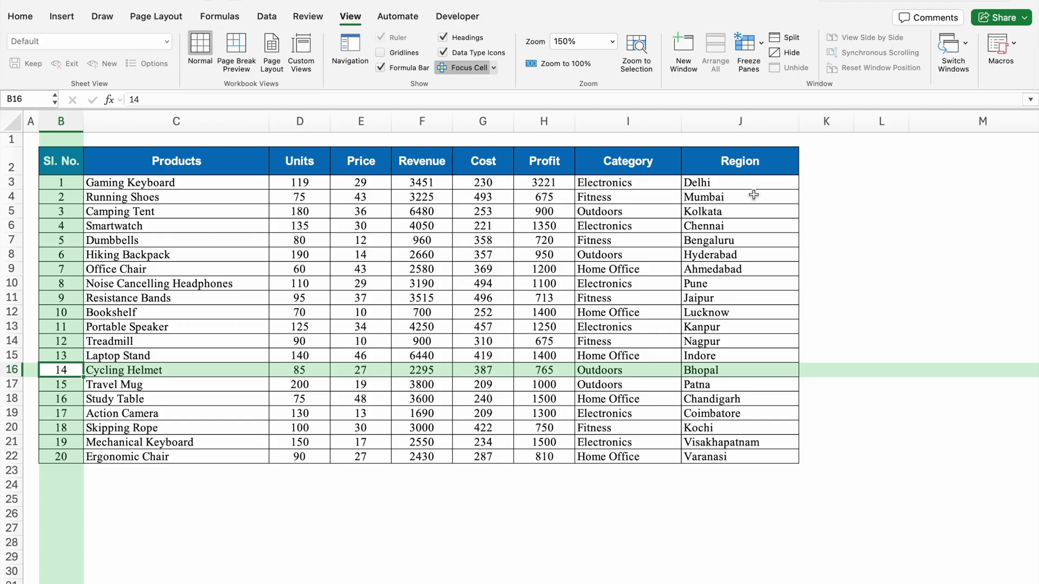
{"action": "left_click", "coordinate": [888, 223]}
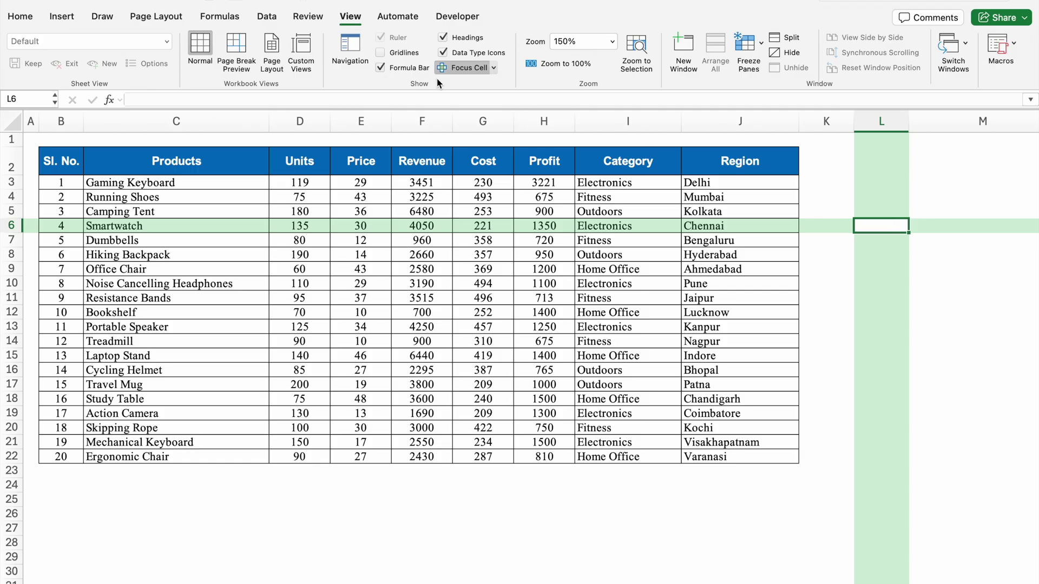
{"action": "left_click", "coordinate": [465, 68]}
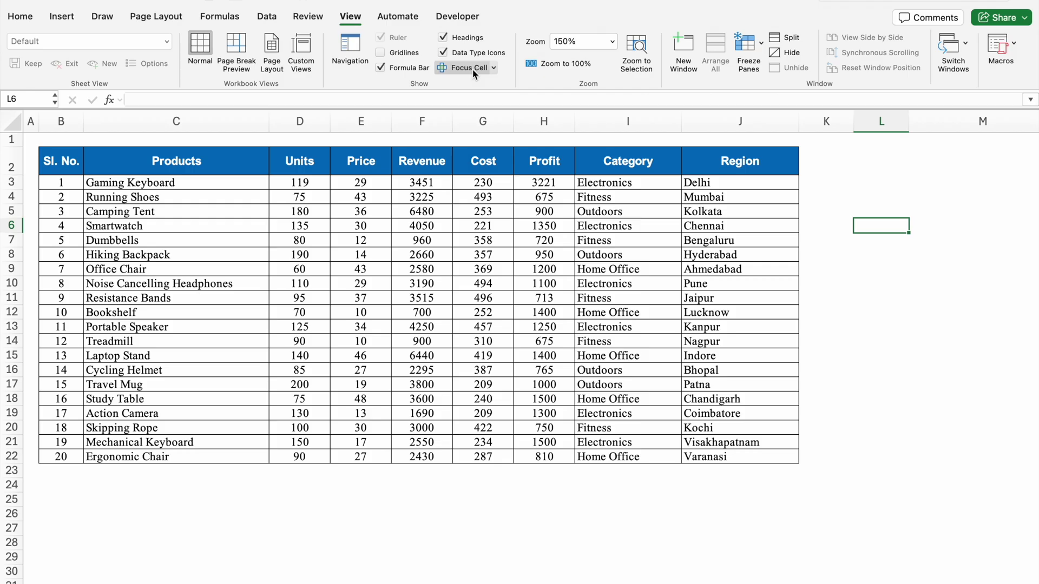
- Select the Dumbbells revenue cell F7 and set the Focus Cell colour to the lightest orange tint
{"action": "left_click", "coordinate": [417, 241]}
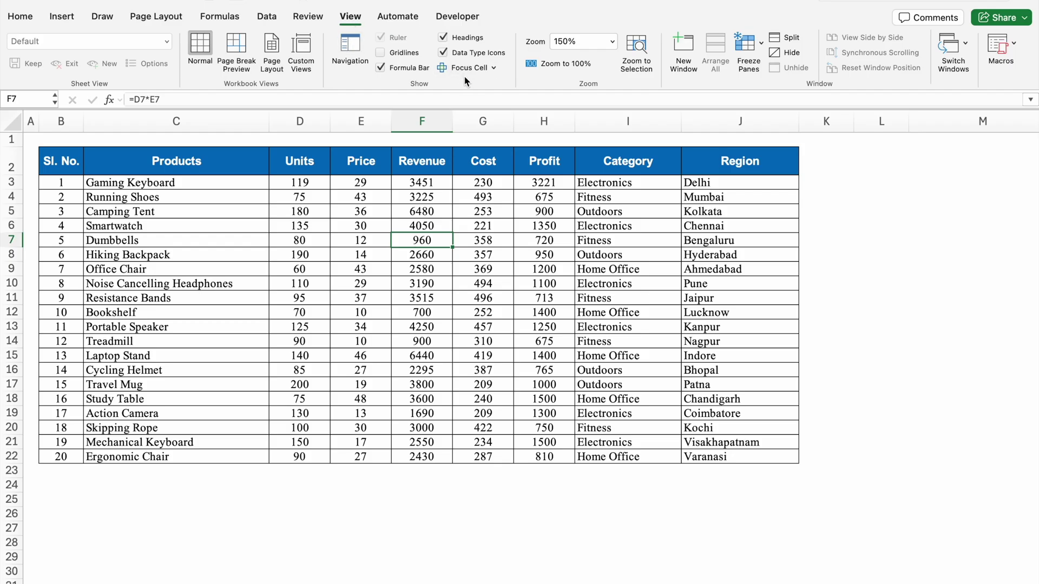
{"action": "left_click", "coordinate": [493, 68]}
{"action": "mouse_move", "coordinate": [520, 104]}
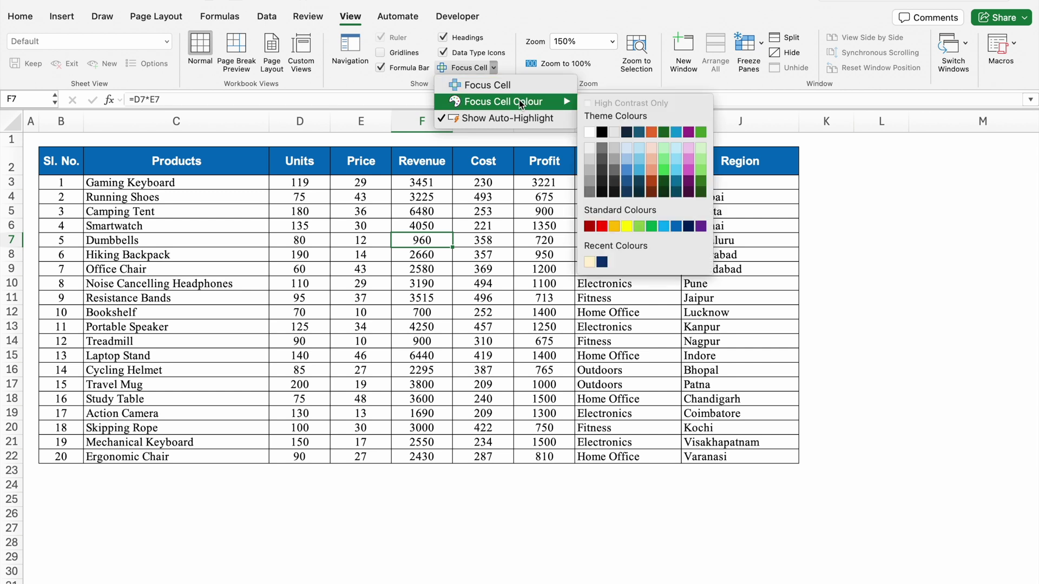
{"action": "left_click", "coordinate": [651, 145]}
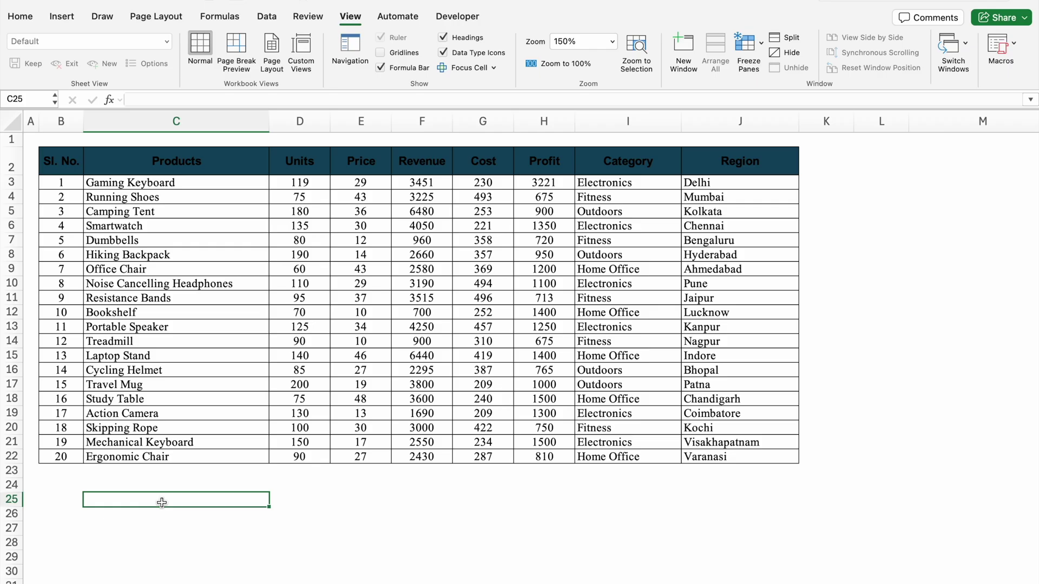
- Limit the fill colours to High Contrast Only and fill the Sl. No. header cell B2 with pinkish purple
{"action": "left_click", "coordinate": [50, 167]}
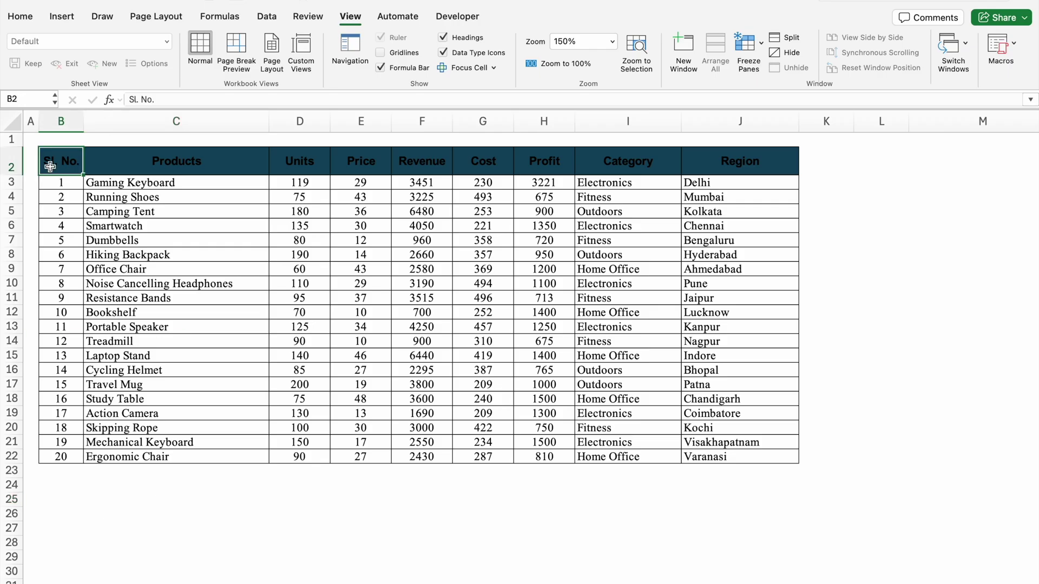
{"action": "left_click", "coordinate": [24, 18]}
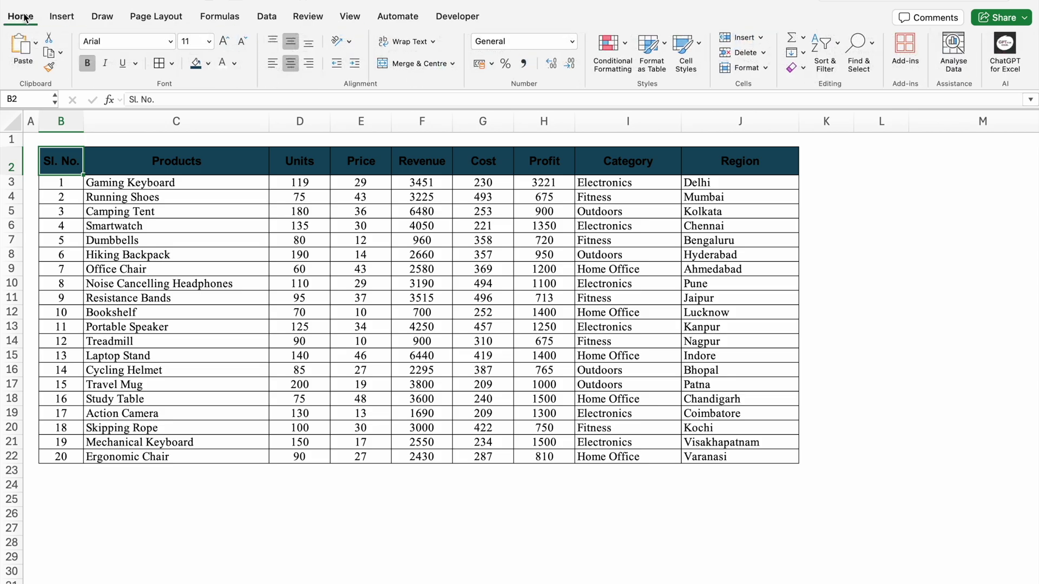
{"action": "left_click", "coordinate": [209, 64]}
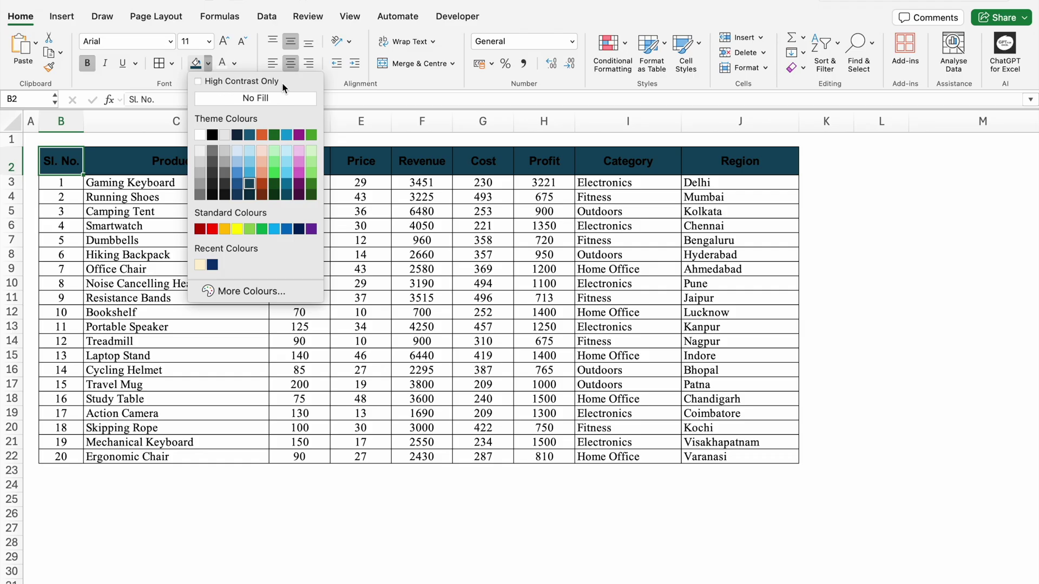
{"action": "left_click", "coordinate": [198, 81]}
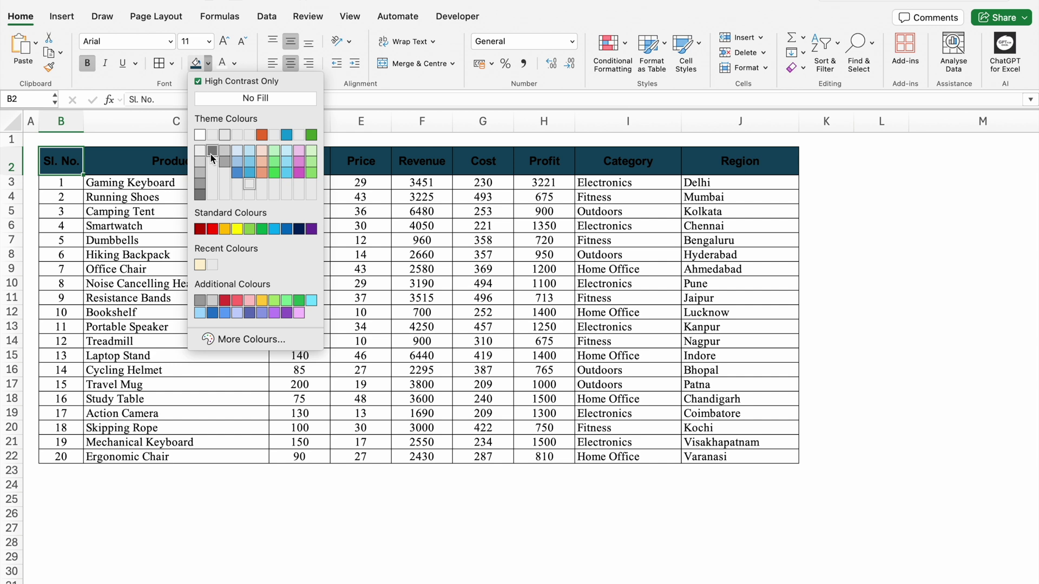
{"action": "left_click", "coordinate": [300, 173]}
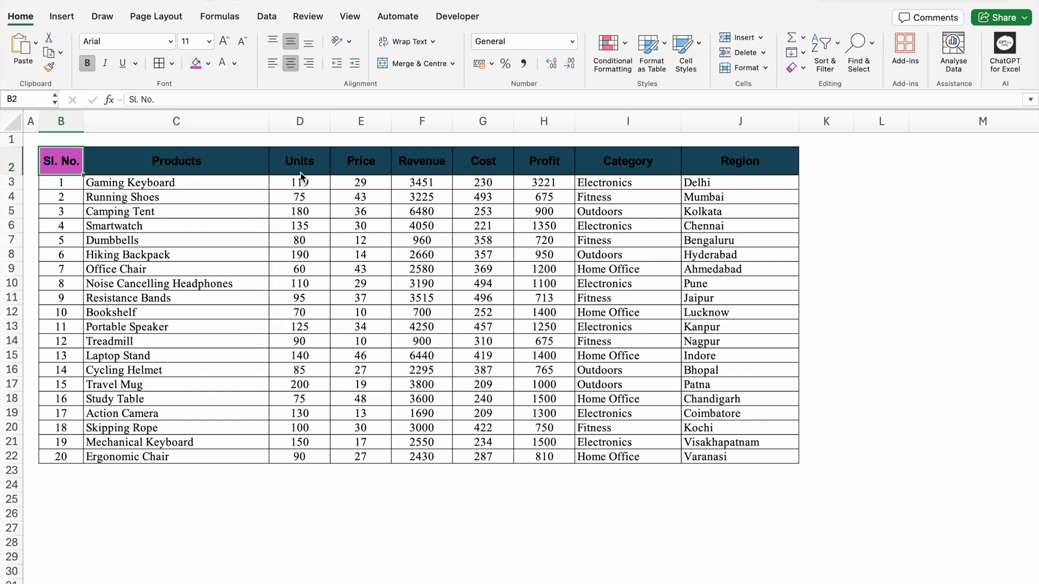
- Try orange and light grey fills on the header row B2:J2, and settle on the standard light blue
{"action": "left_click_drag", "start_coordinate": [71, 165], "coordinate": [733, 164]}
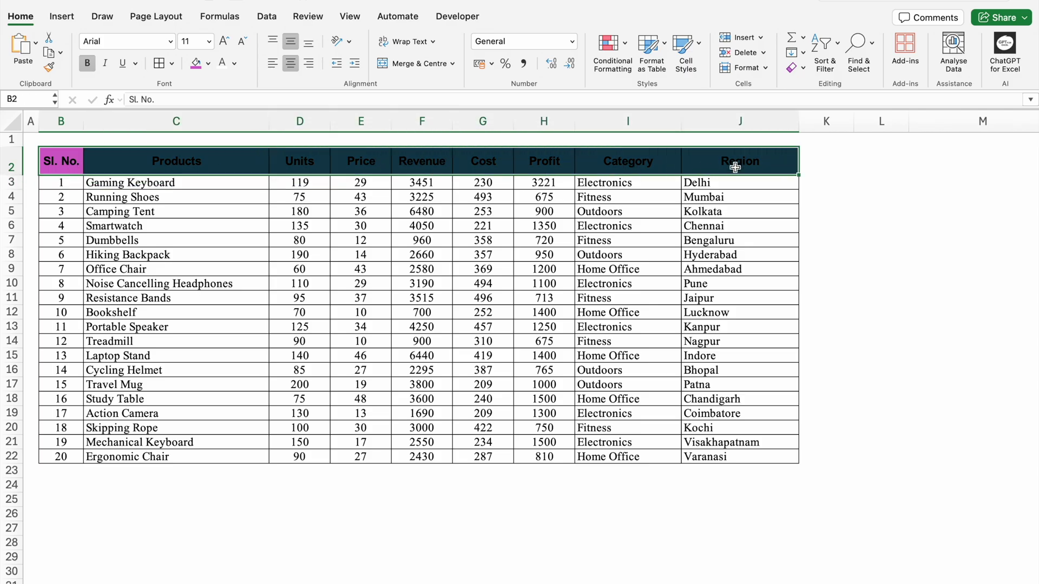
{"action": "left_click", "coordinate": [208, 64]}
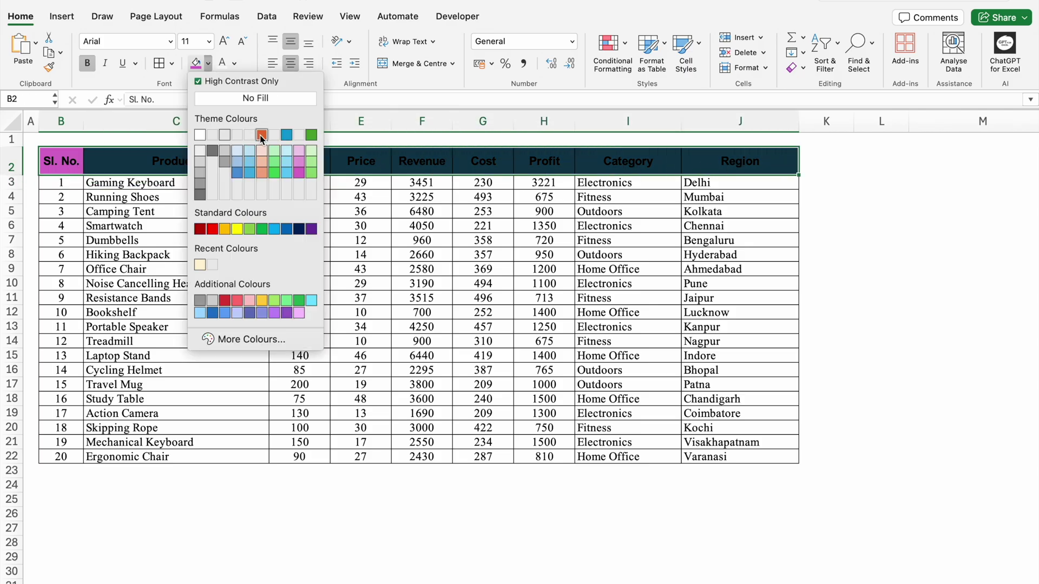
{"action": "left_click", "coordinate": [261, 135]}
{"action": "left_click", "coordinate": [208, 64]}
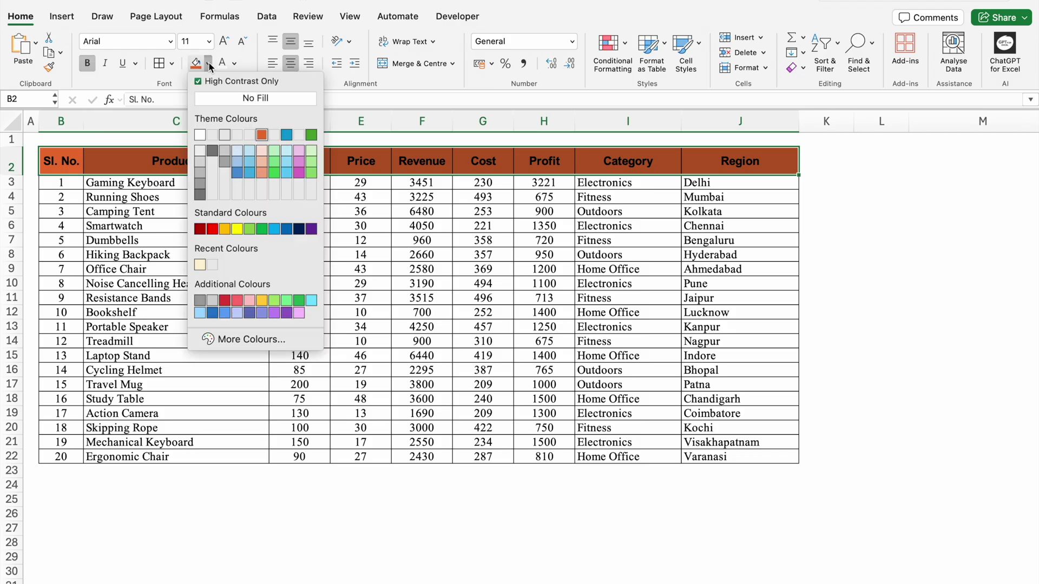
{"action": "left_click", "coordinate": [201, 167]}
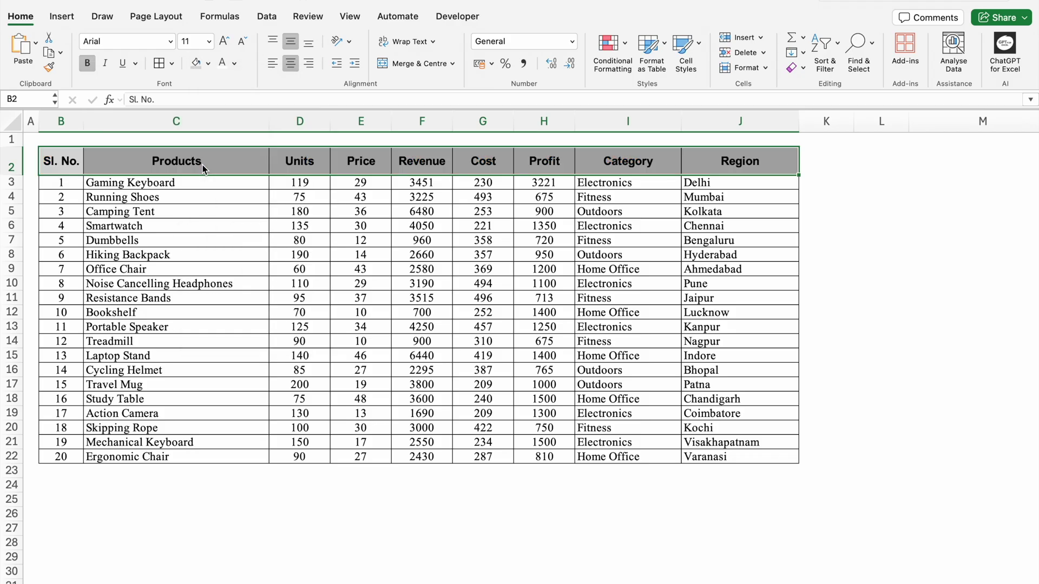
{"action": "left_click", "coordinate": [208, 64]}
{"action": "left_click", "coordinate": [274, 228]}
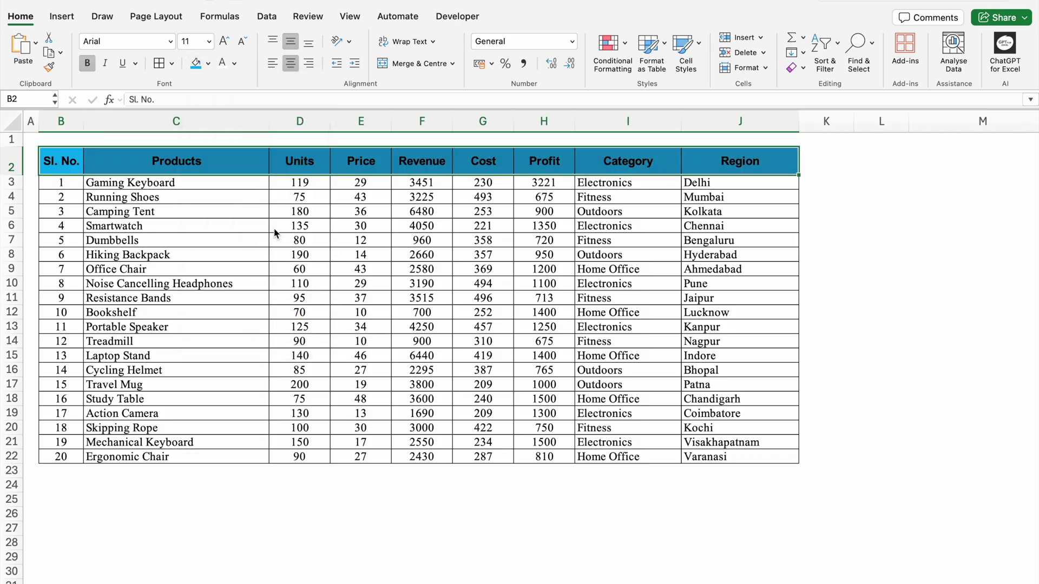
- Turn off High Contrast Only for the fill colours and close the colour palette
{"action": "left_click", "coordinate": [209, 65]}
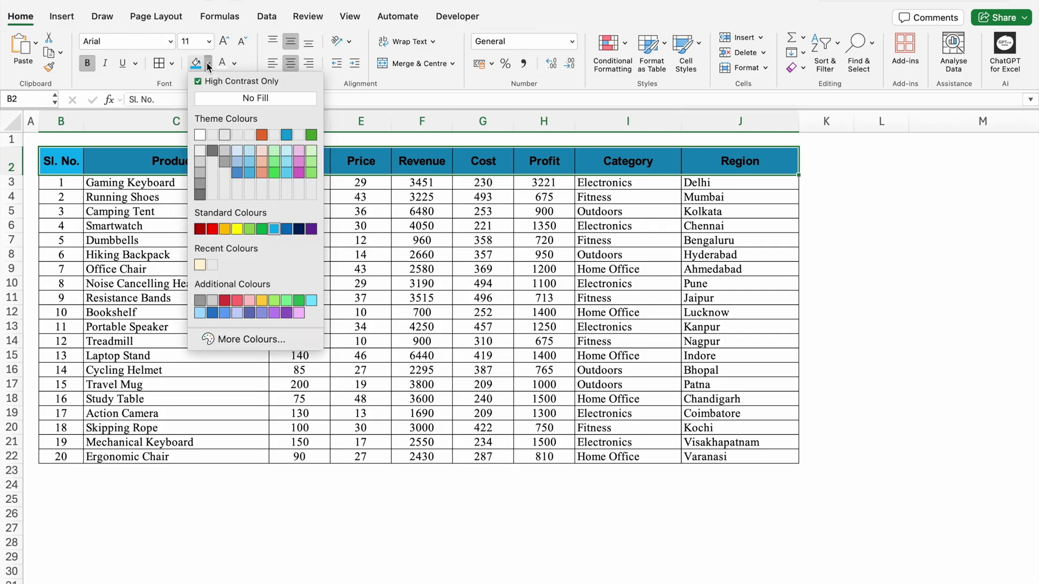
{"action": "left_click", "coordinate": [198, 82]}
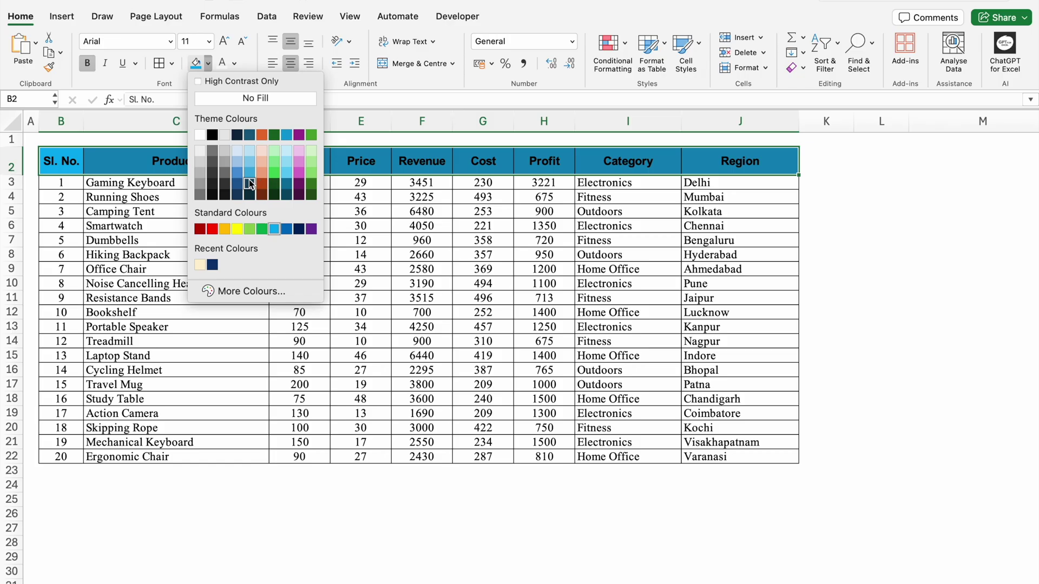
{"action": "key", "text": "Escape"}
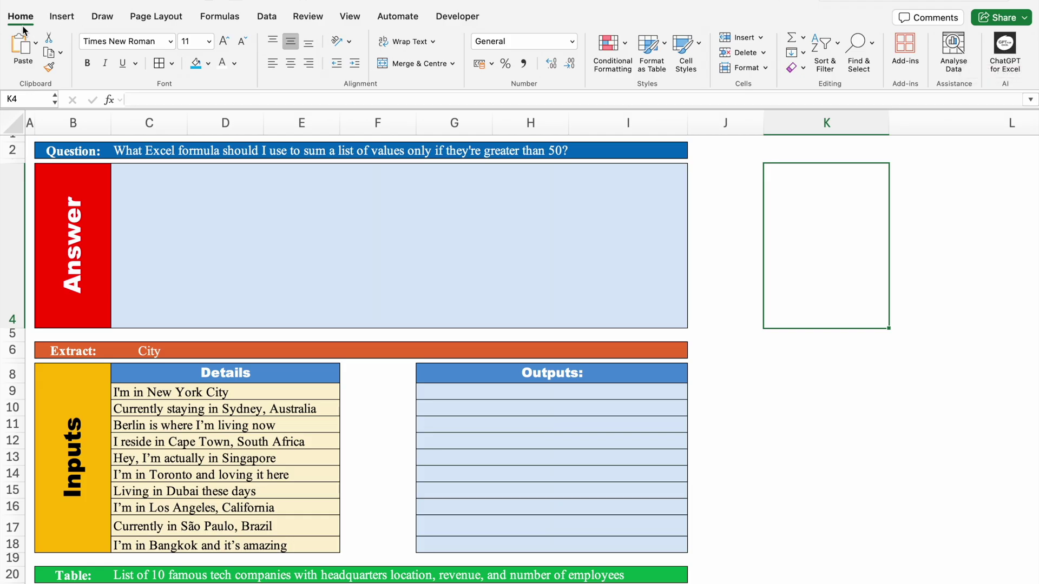
- Search the Office Add-ins store for "CHAT GPT" and close the store
{"action": "left_click", "coordinate": [908, 48]}
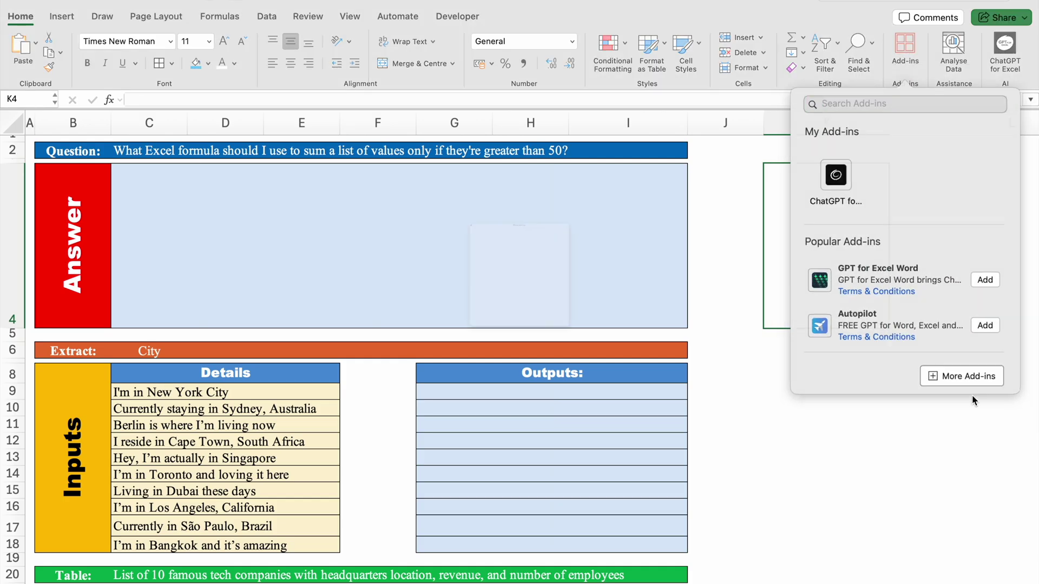
{"action": "left_click", "coordinate": [972, 395]}
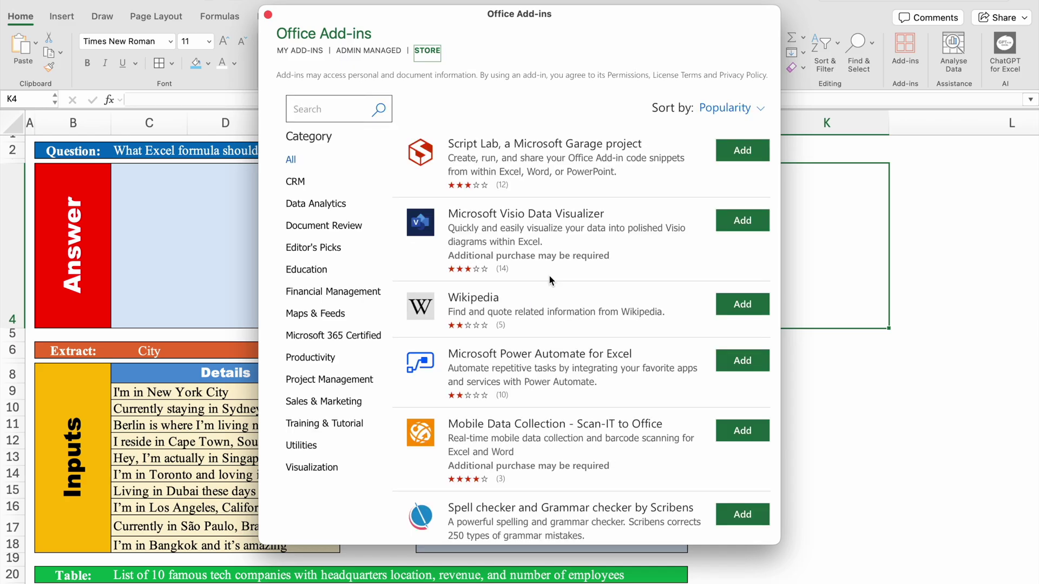
{"action": "left_click", "coordinate": [331, 112]}
{"action": "type", "text": "CHAT GPT"}
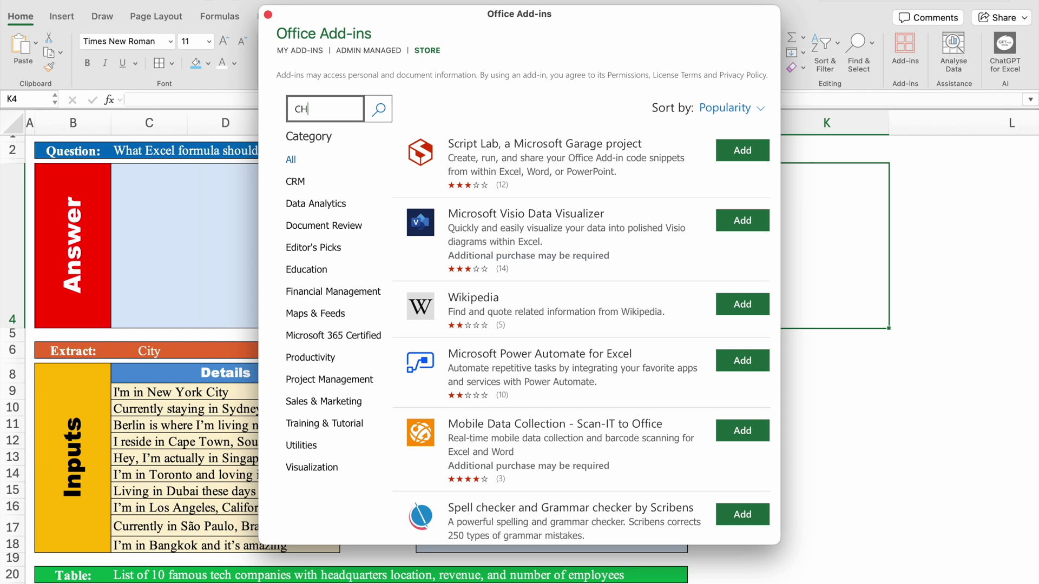
{"action": "left_click", "coordinate": [380, 115]}
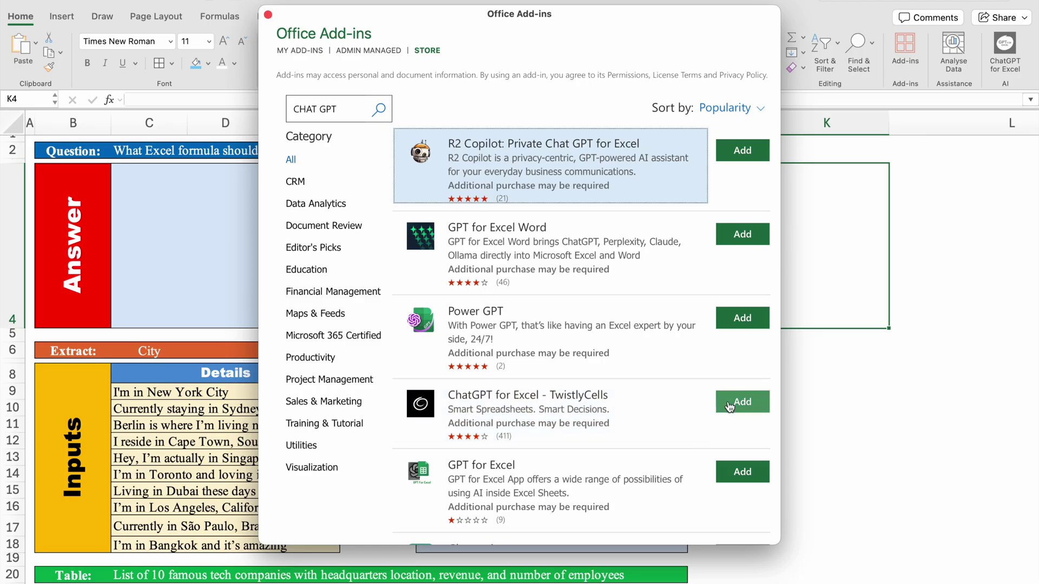
{"action": "left_click", "coordinate": [268, 15]}
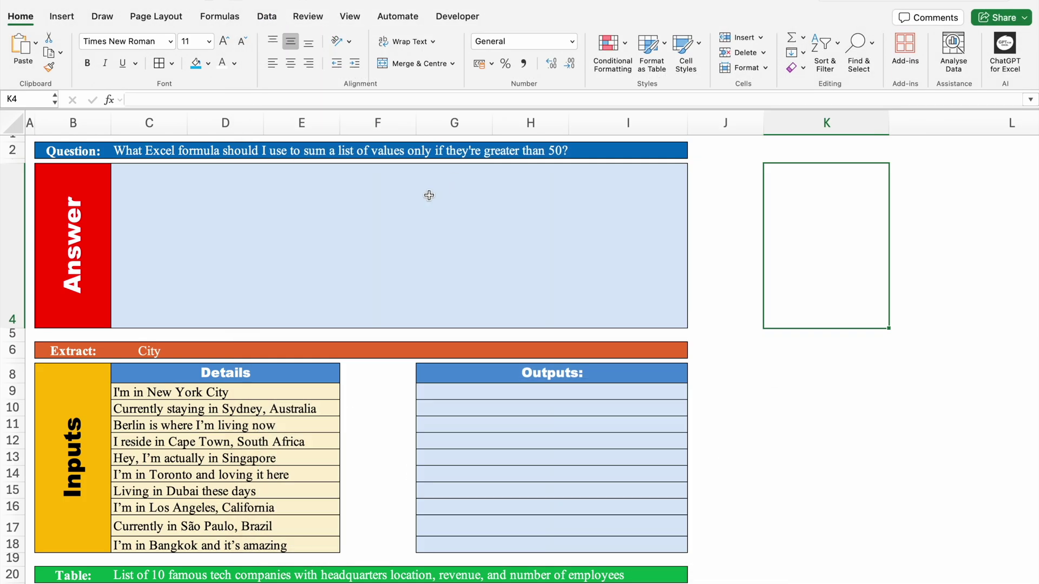
- Enter =AI.ASK(C2) in the Answer cell C4 to answer the question in C2
{"action": "left_click", "coordinate": [174, 151]}
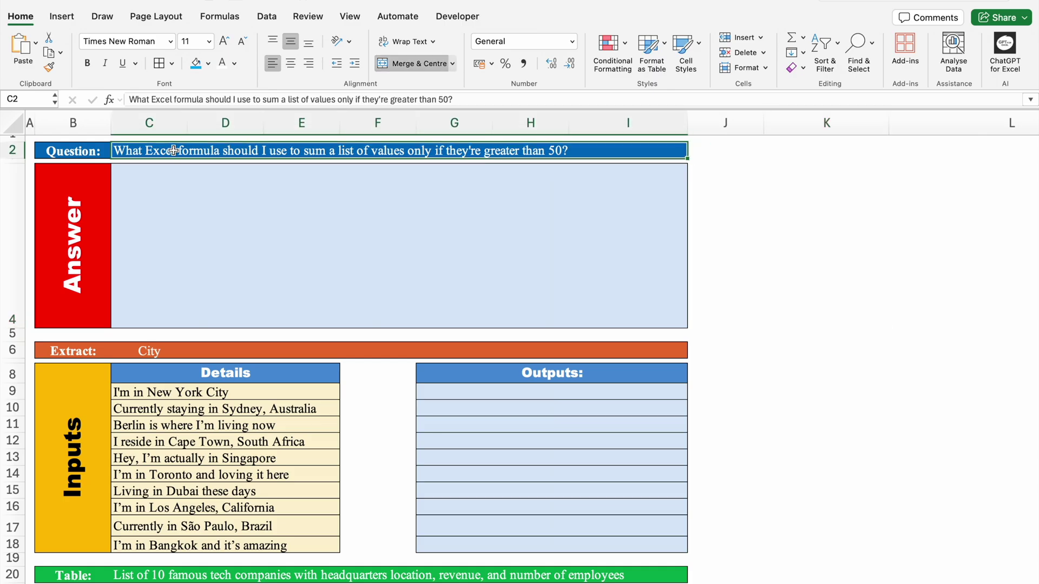
{"action": "left_click", "coordinate": [199, 219]}
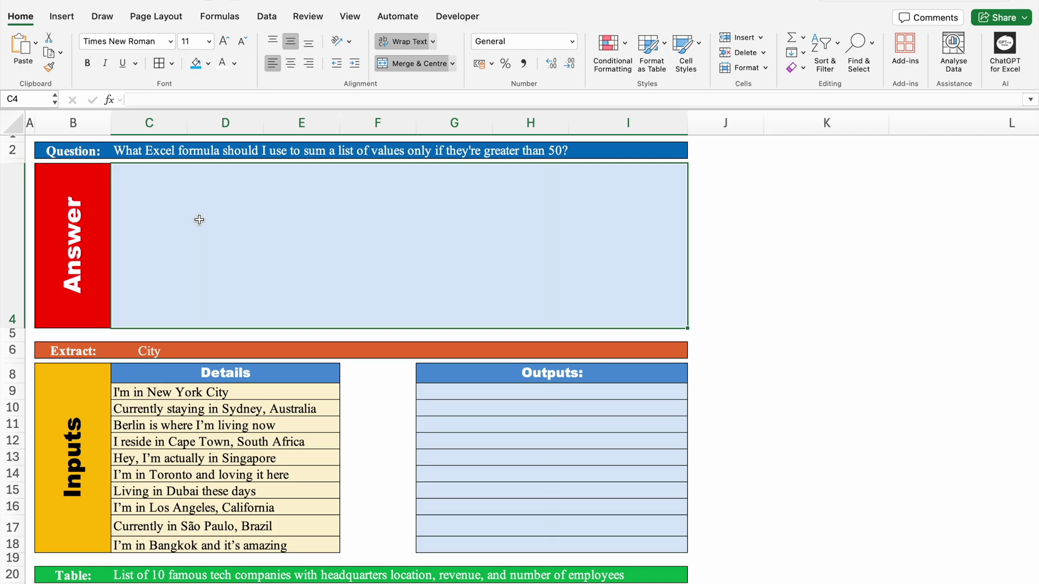
{"action": "type", "text": "=AI"}
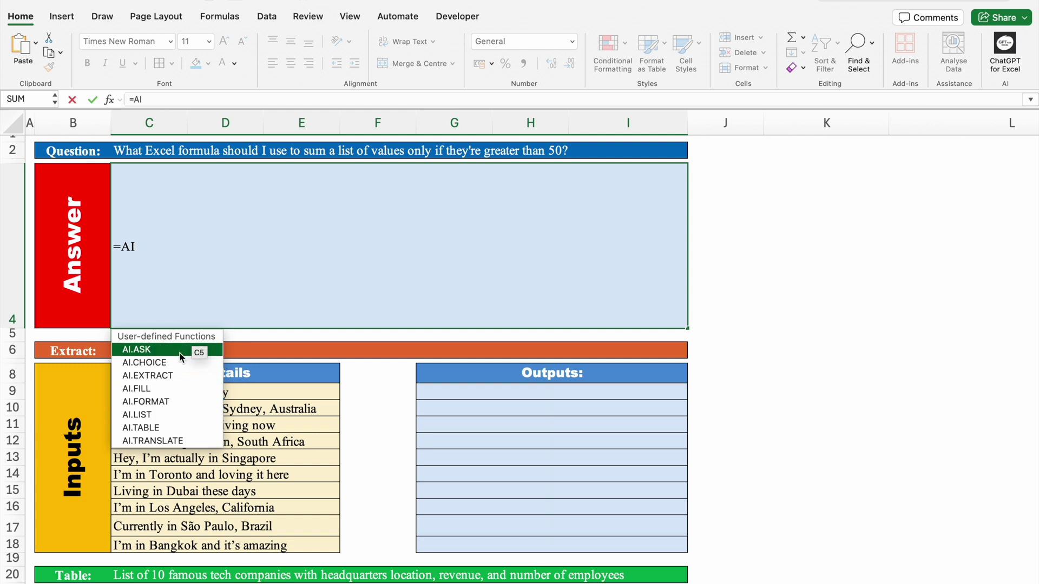
{"action": "double_click", "coordinate": [180, 357]}
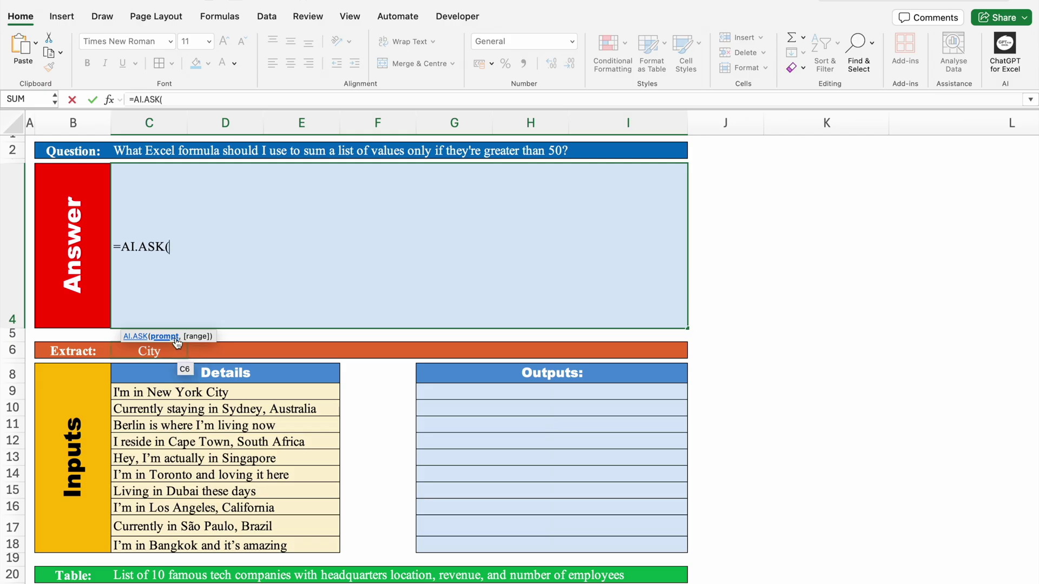
{"action": "left_click", "coordinate": [139, 152]}
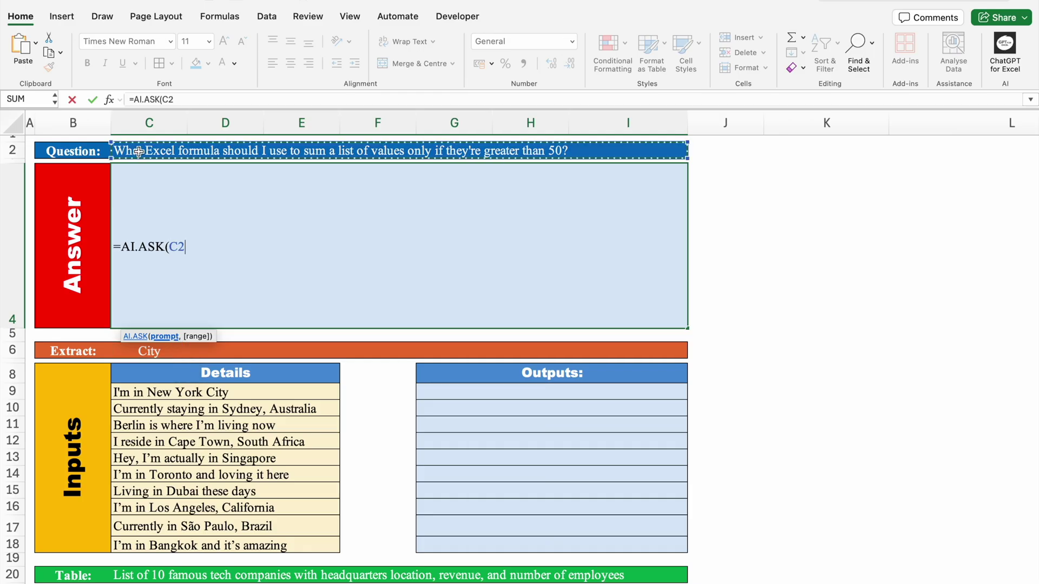
{"action": "type", "text": ")"}
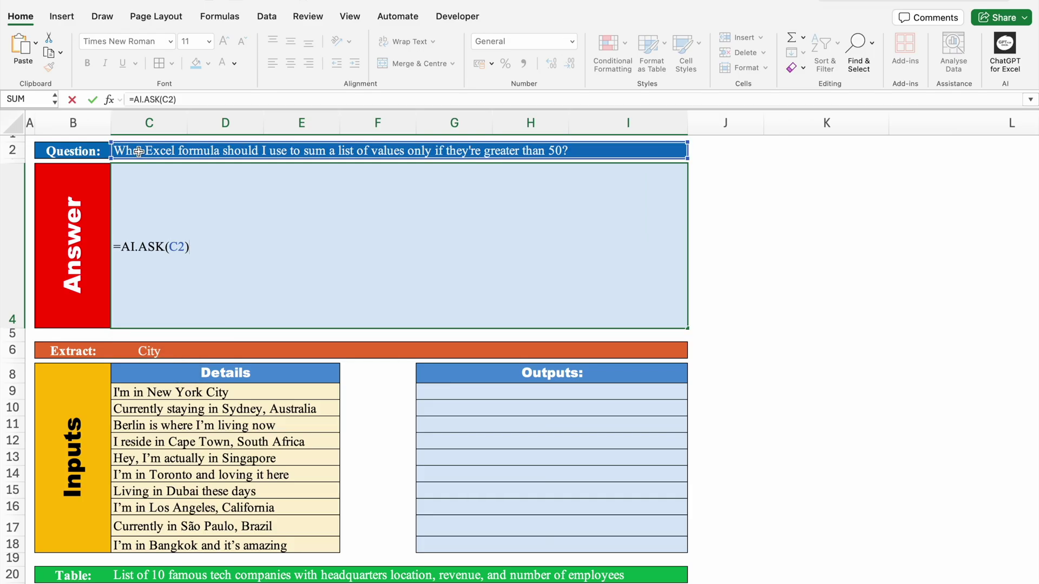
{"action": "key", "text": "Return"}
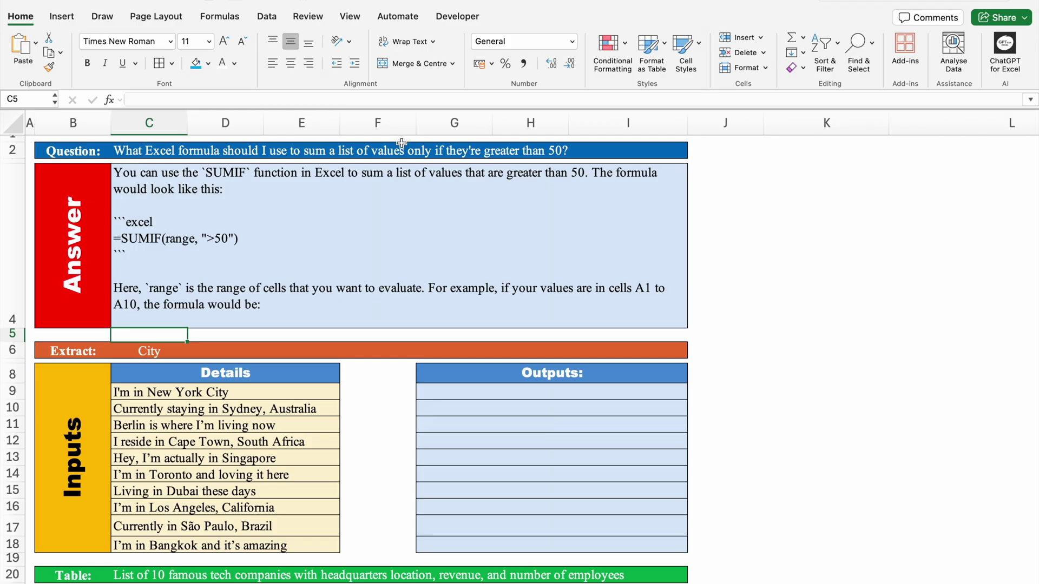
- Change the threshold in the question in C2 to greater than 10
{"action": "left_click", "coordinate": [555, 151]}
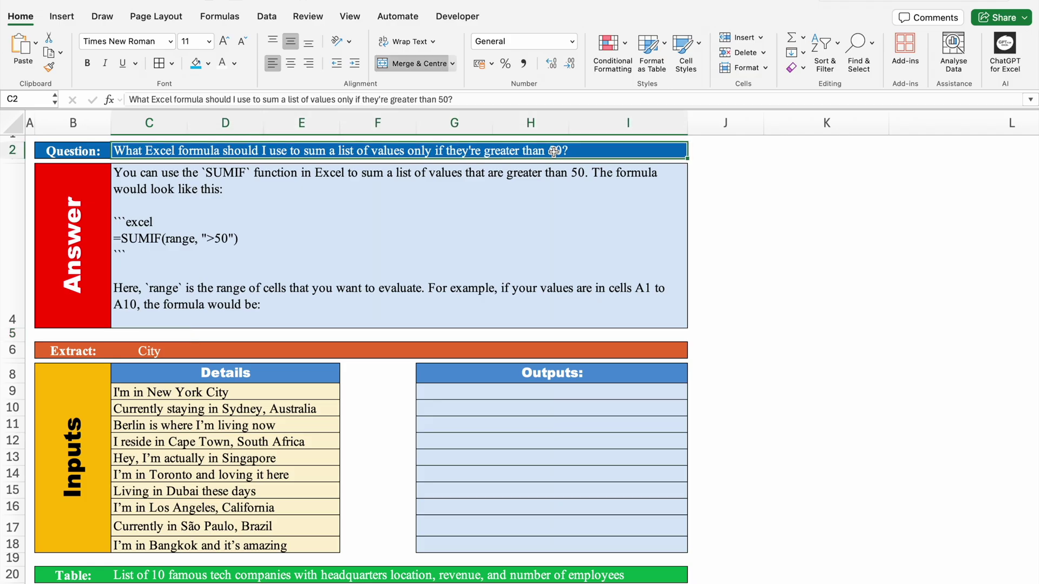
{"action": "left_click", "coordinate": [442, 99]}
{"action": "key", "text": "BackSpace"}
{"action": "type", "text": "1"}
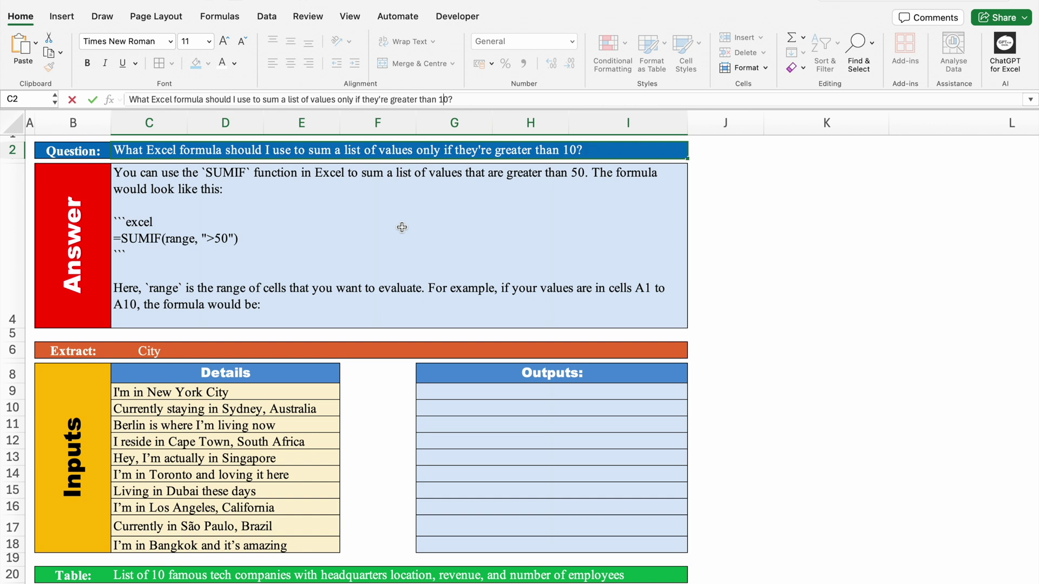
{"action": "key", "text": "Return"}
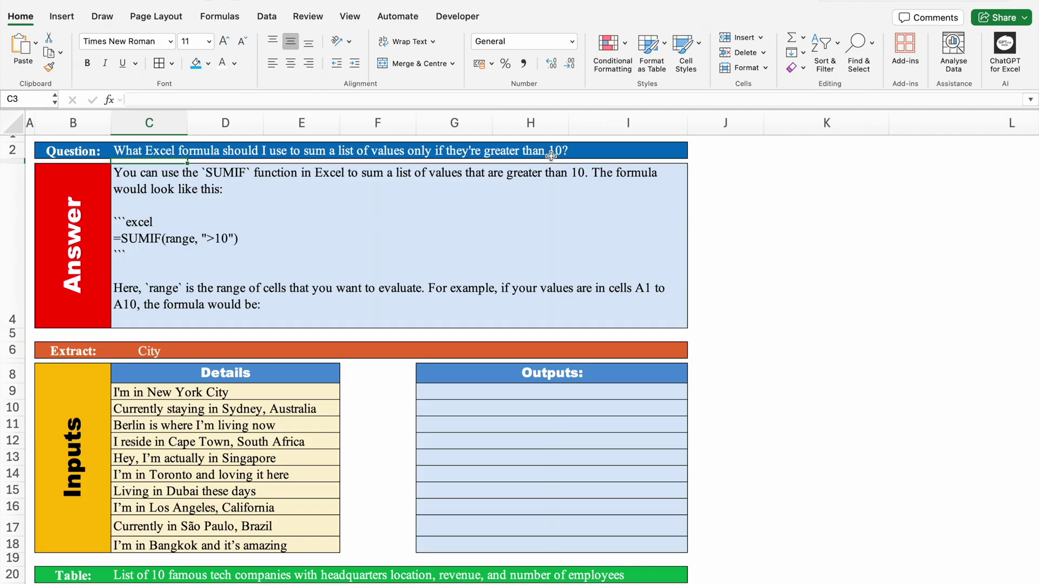
- Set the threshold in the C2 question to greater than 75 so the AI answer recalculates
{"action": "key", "text": "Up"}
{"action": "left_click", "coordinate": [448, 99]}
{"action": "key", "text": "BackSpace"}
{"action": "key", "text": "BackSpace"}
{"action": "type", "text": "7"}
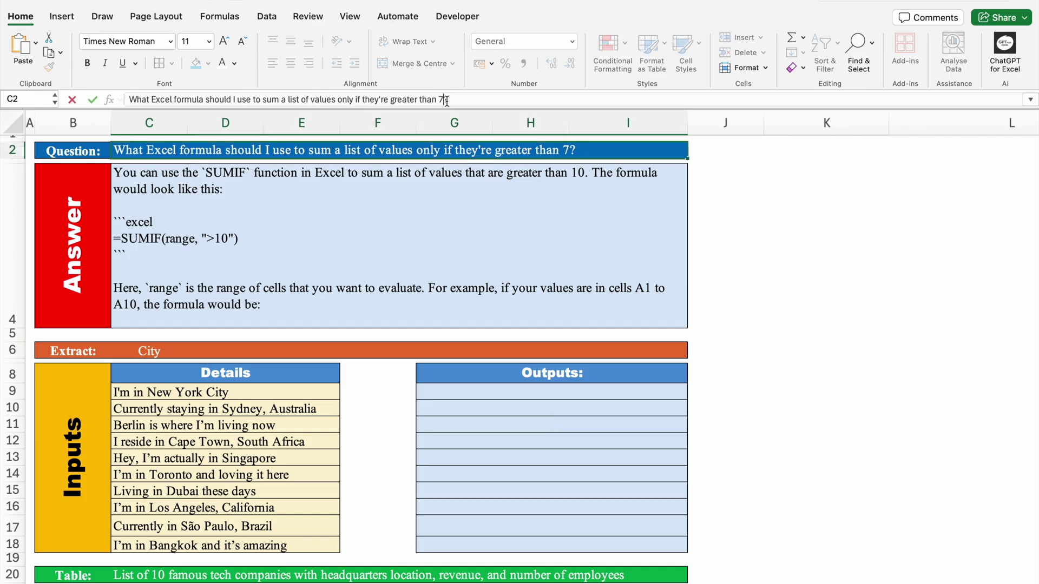
{"action": "type", "text": "5"}
{"action": "key", "text": "Return"}
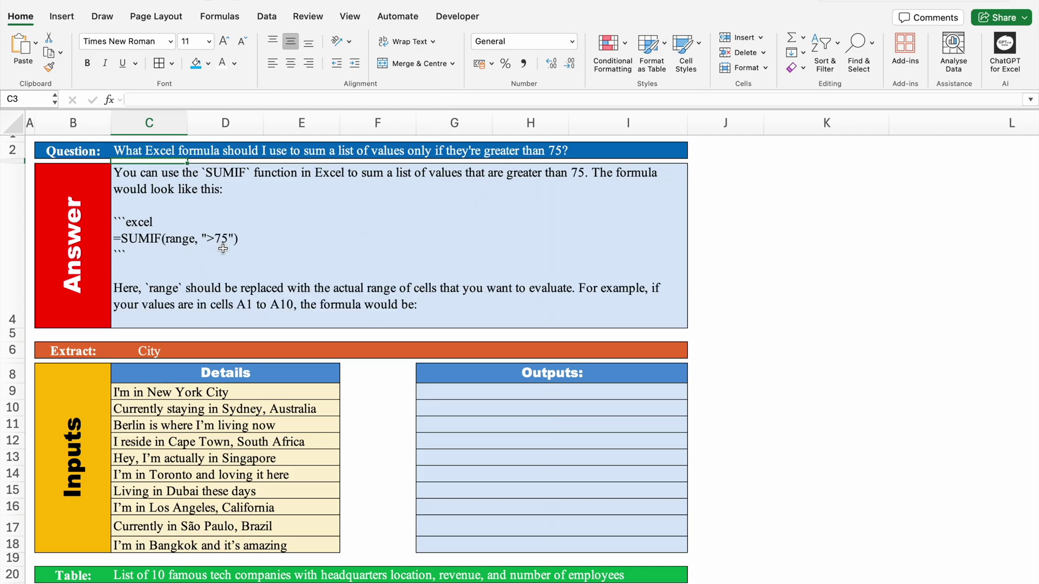
- Enter =AI.EXTRACT(C9:C18,C6) in G9 under Outputs to extract the city from each Details sentence
{"action": "left_click_drag", "start_coordinate": [1035, 251], "coordinate": [1036, 347]}
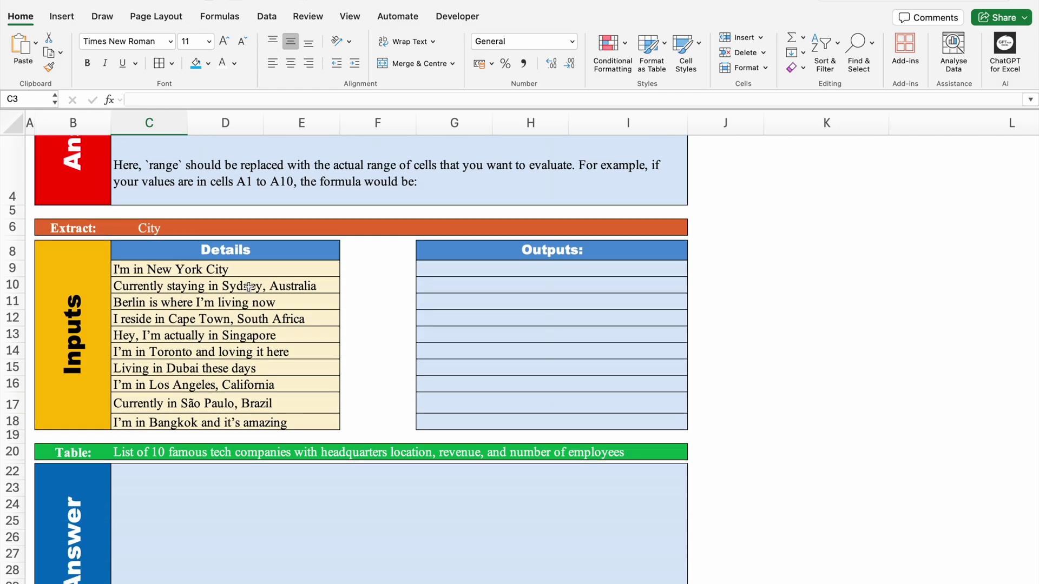
{"action": "left_click", "coordinate": [460, 274]}
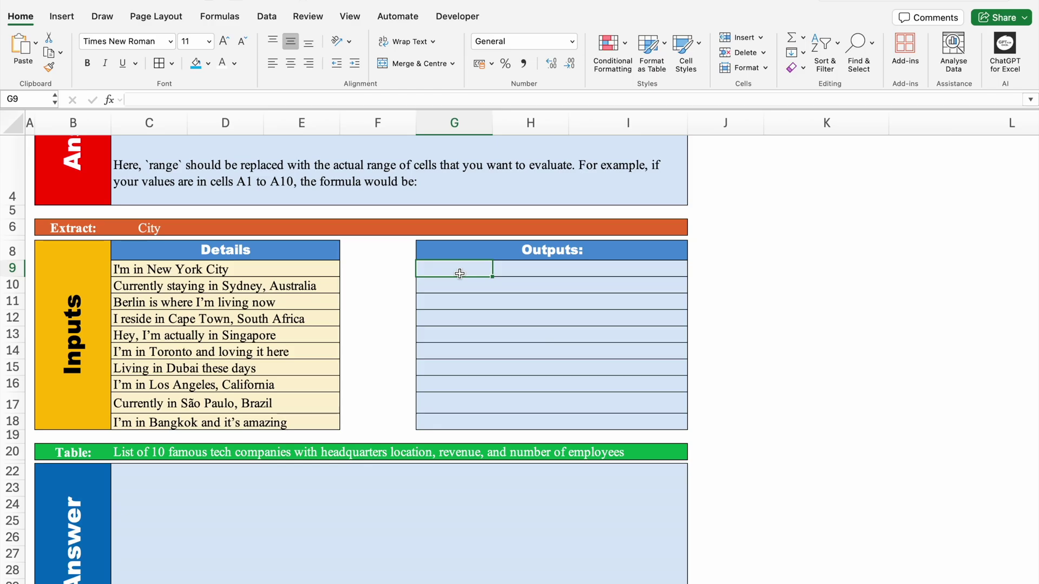
{"action": "type", "text": "="}
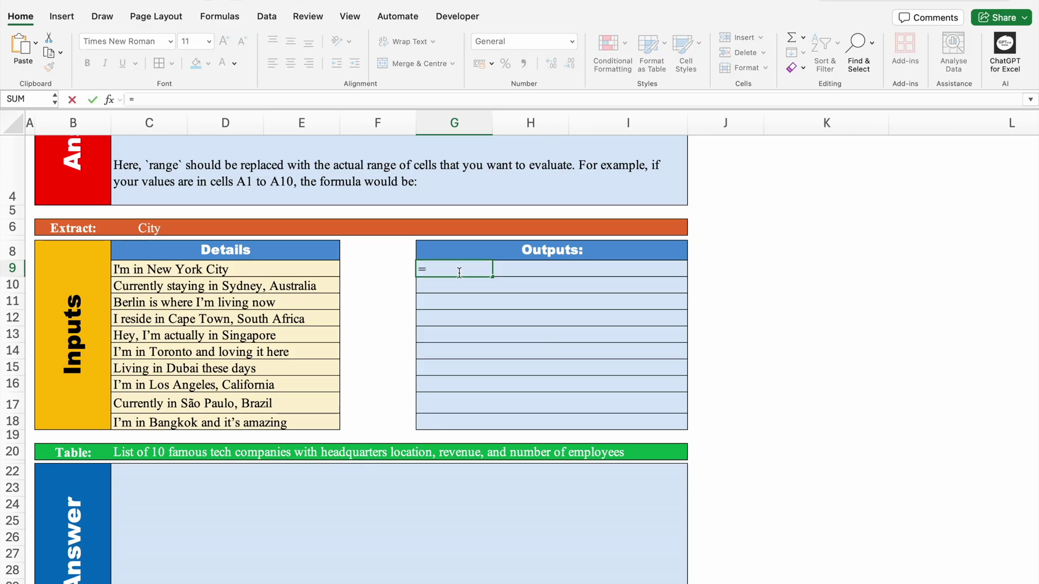
{"action": "type", "text": "AI."}
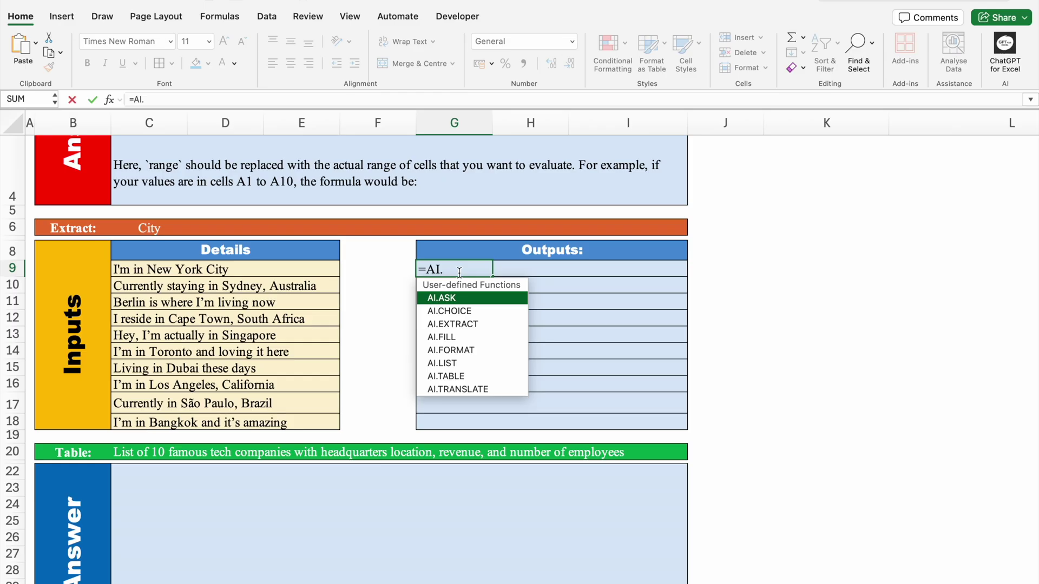
{"action": "left_click", "coordinate": [476, 325]}
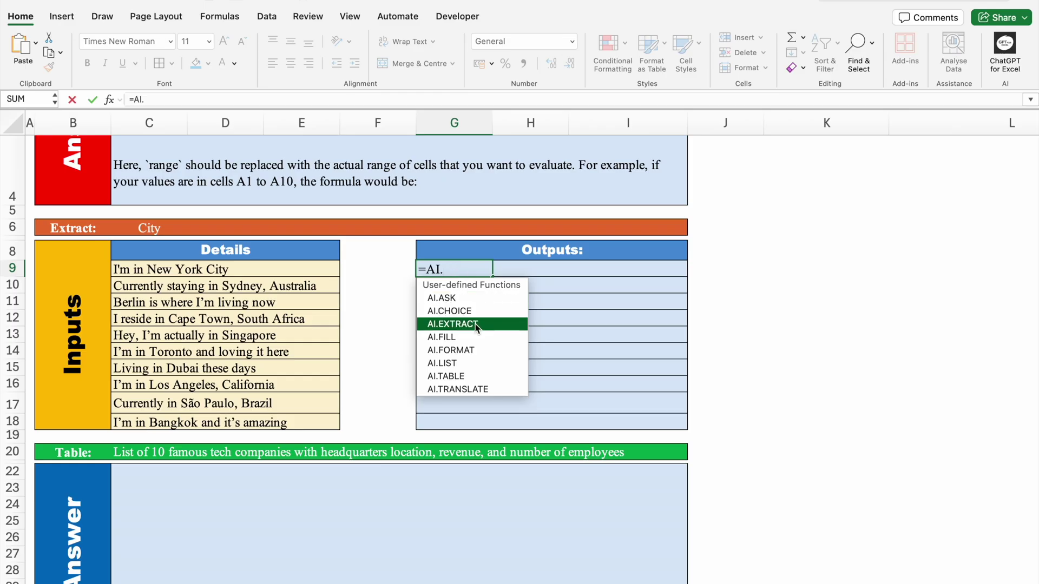
{"action": "double_click", "coordinate": [475, 324]}
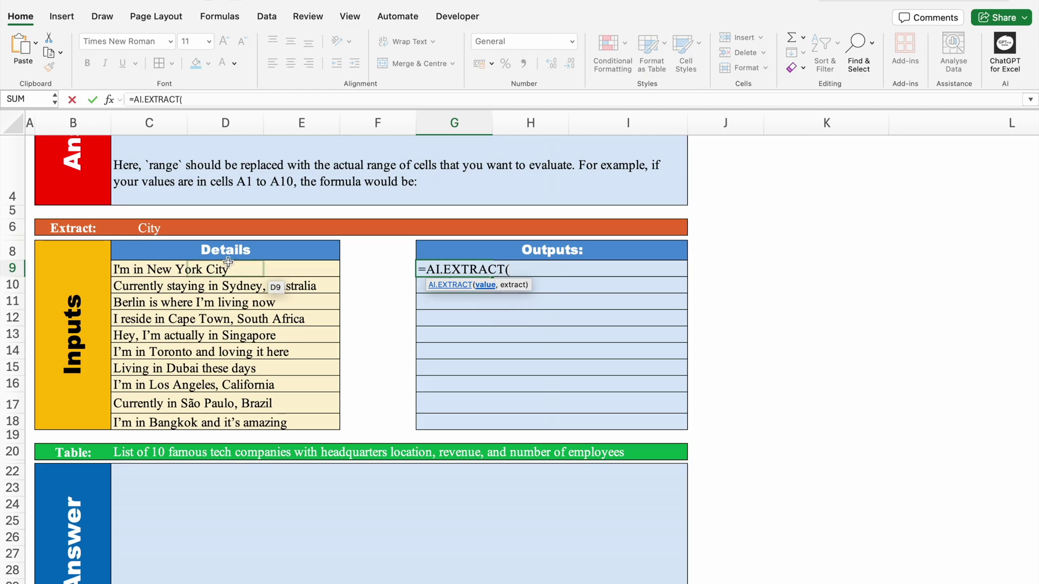
{"action": "left_click", "coordinate": [152, 267]}
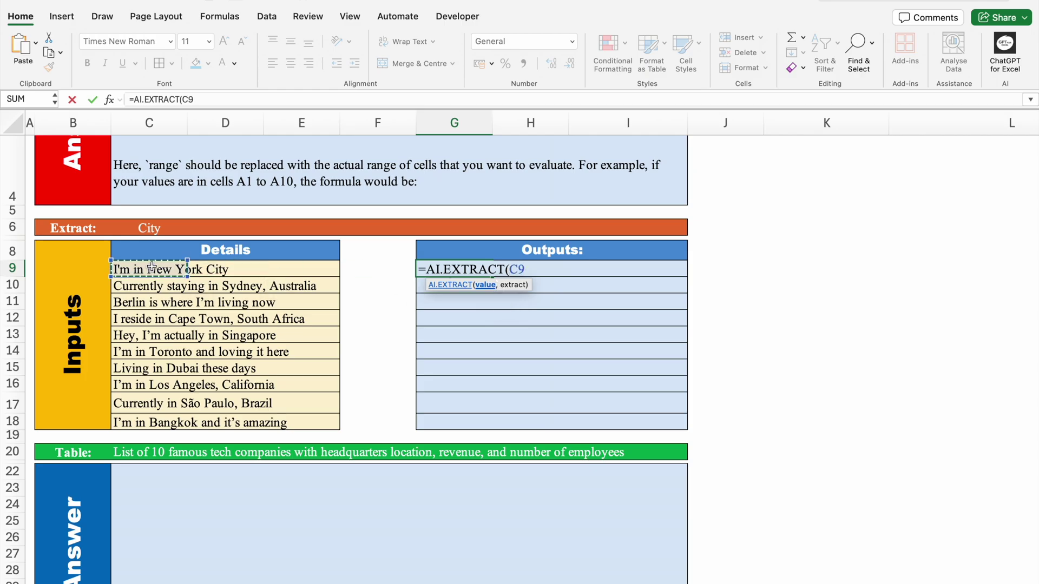
{"action": "left_click_drag", "start_coordinate": [152, 267], "coordinate": [139, 416]}
{"action": "type", "text": ","}
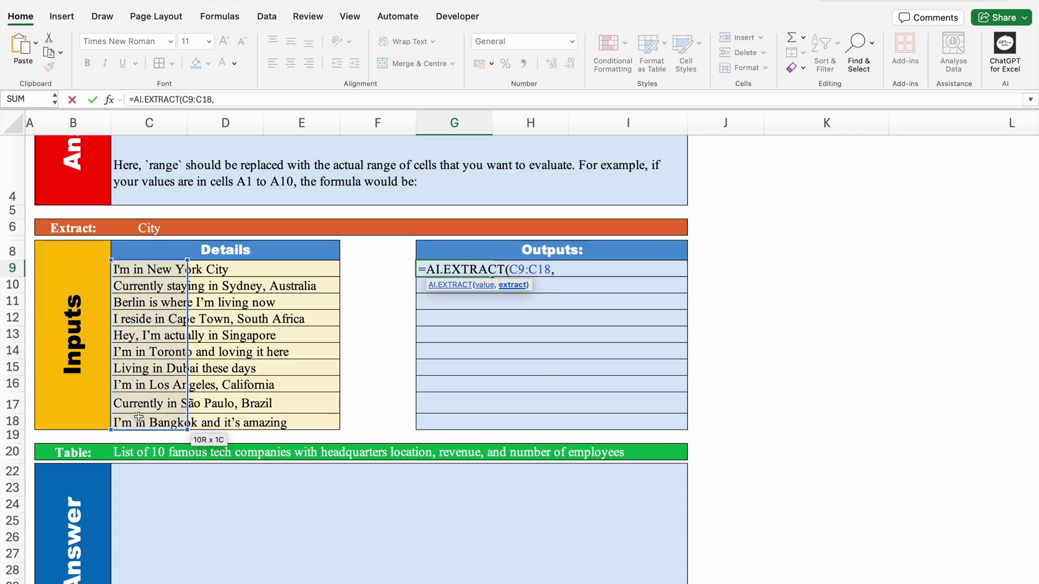
{"action": "left_click", "coordinate": [153, 226]}
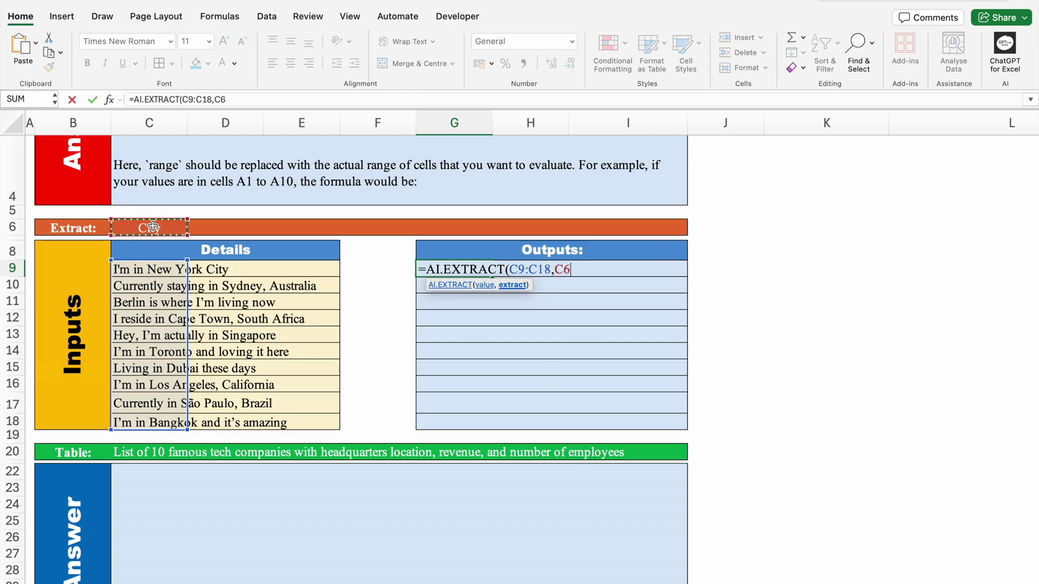
{"action": "type", "text": ")"}
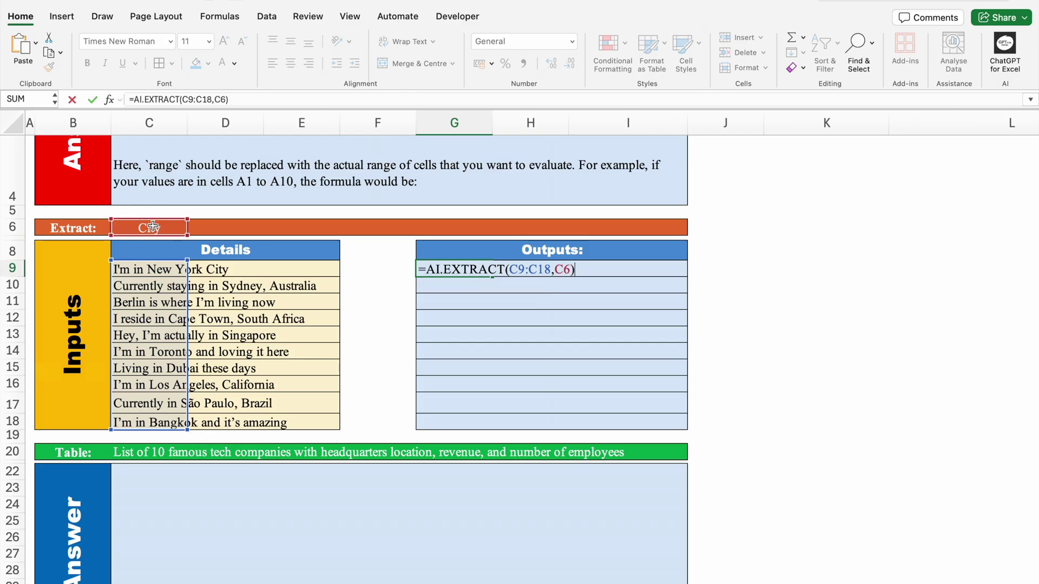
{"action": "key", "text": "Return"}
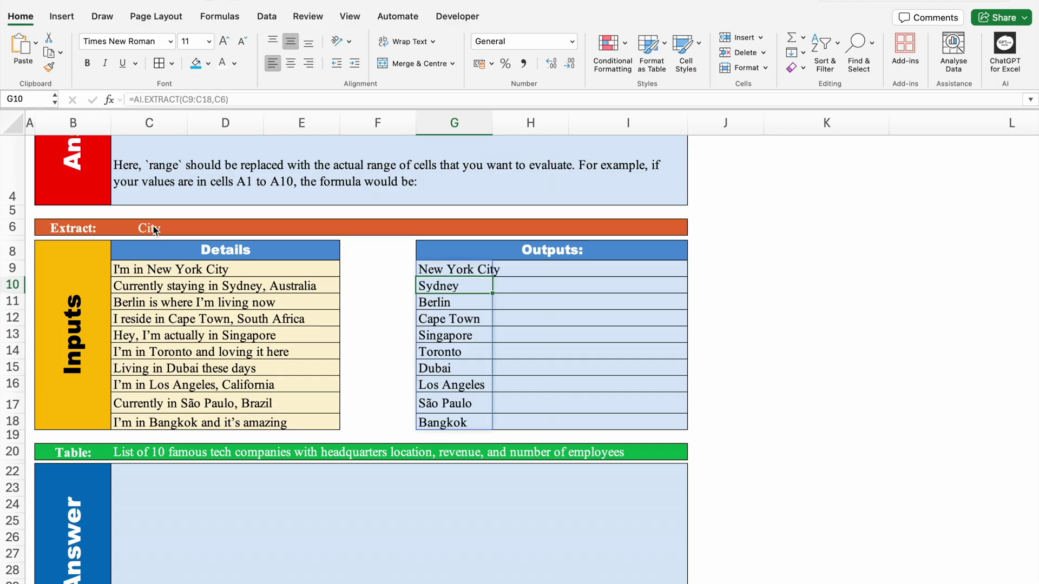
- Replace the city in the first Details entry, C9, so that it reads "I'm in Mumbai"
{"action": "left_click", "coordinate": [206, 272]}
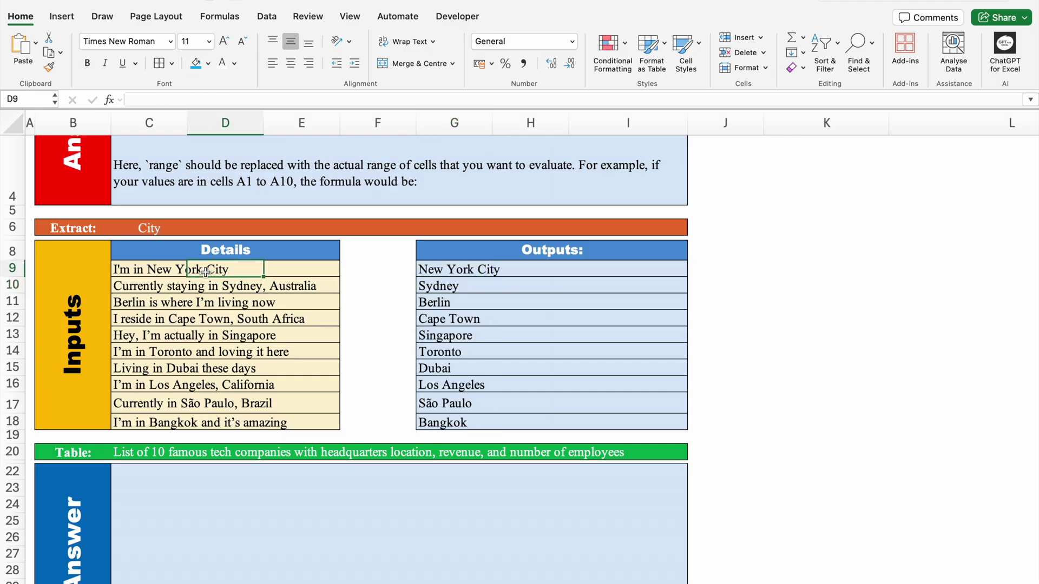
{"action": "left_click", "coordinate": [125, 269]}
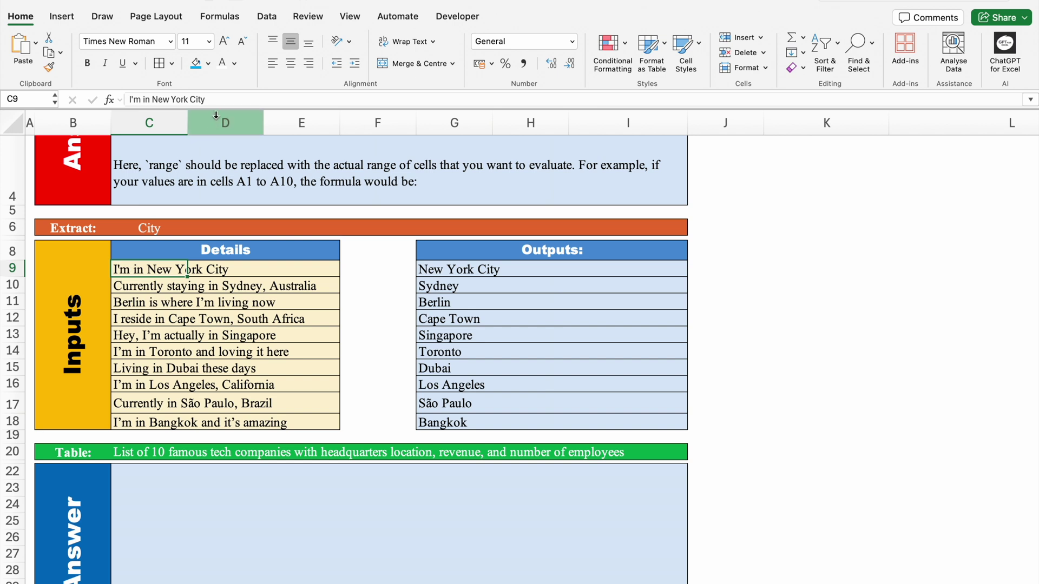
{"action": "left_click", "coordinate": [219, 99]}
{"action": "left_click_drag", "start_coordinate": [219, 98], "coordinate": [151, 99]}
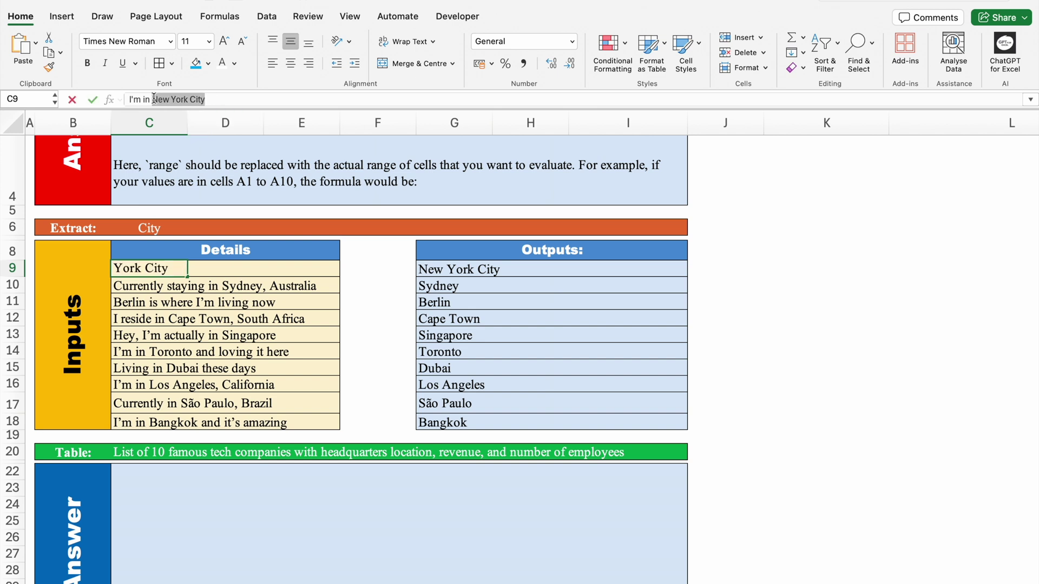
{"action": "type", "text": "Mumbai"}
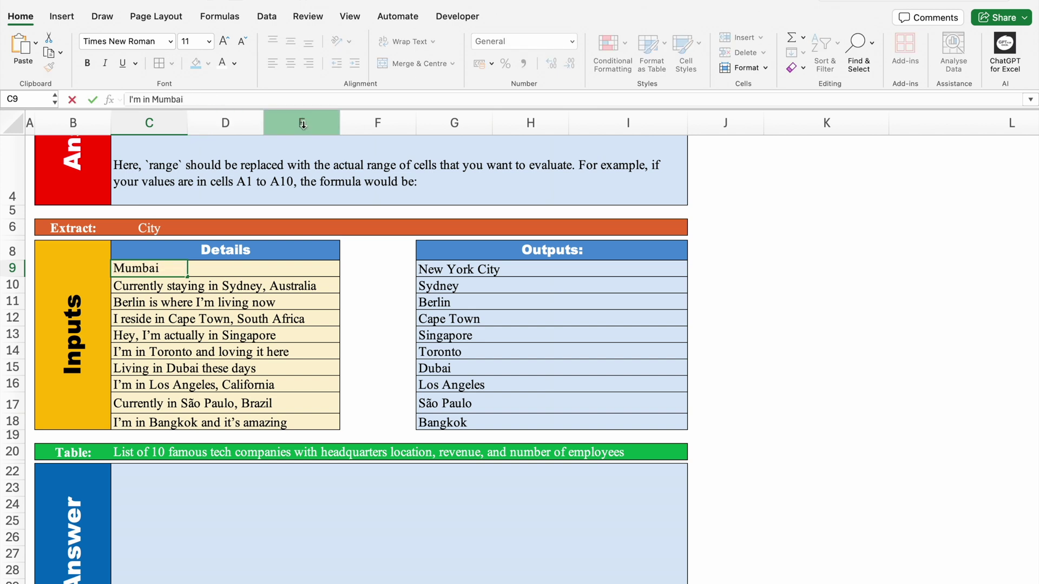
{"action": "key", "text": "Return"}
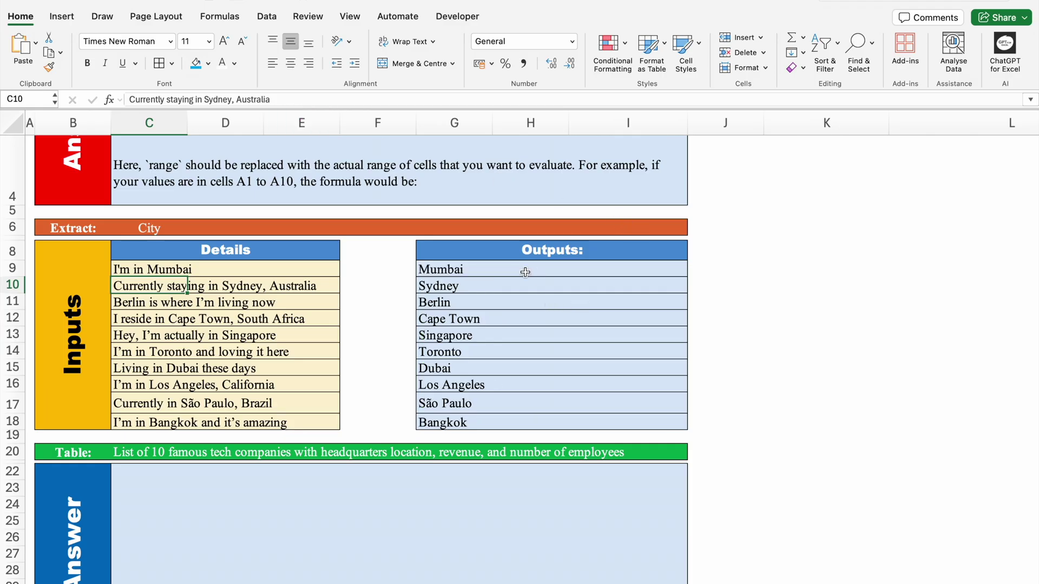
- Enter =AI.TABLE(C20) in C22 of the lower Answer area to generate the tech companies table
{"action": "scroll", "coordinate": [1035, 299], "scroll_direction": "down", "scroll_amount": 2}
{"action": "left_click", "coordinate": [781, 416]}
{"action": "key", "text": "Down"}
{"action": "key", "text": "Down"}
{"action": "key", "text": "Down"}
{"action": "key", "text": "Down"}
{"action": "key", "text": "Down"}
{"action": "key", "text": "Down"}
{"action": "key", "text": "Down"}
{"action": "key", "text": "Down"}
{"action": "key", "text": "Down"}
{"action": "key", "text": "Down"}
{"action": "key", "text": "Down"}
{"action": "key", "text": "Down"}
{"action": "key", "text": "Down"}
{"action": "key", "text": "Down"}
{"action": "key", "text": "Down"}
{"action": "key", "text": "Down"}
{"action": "key", "text": "Down"}
{"action": "key", "text": "Down"}
{"action": "key", "text": "Down"}
{"action": "key", "text": "Down"}
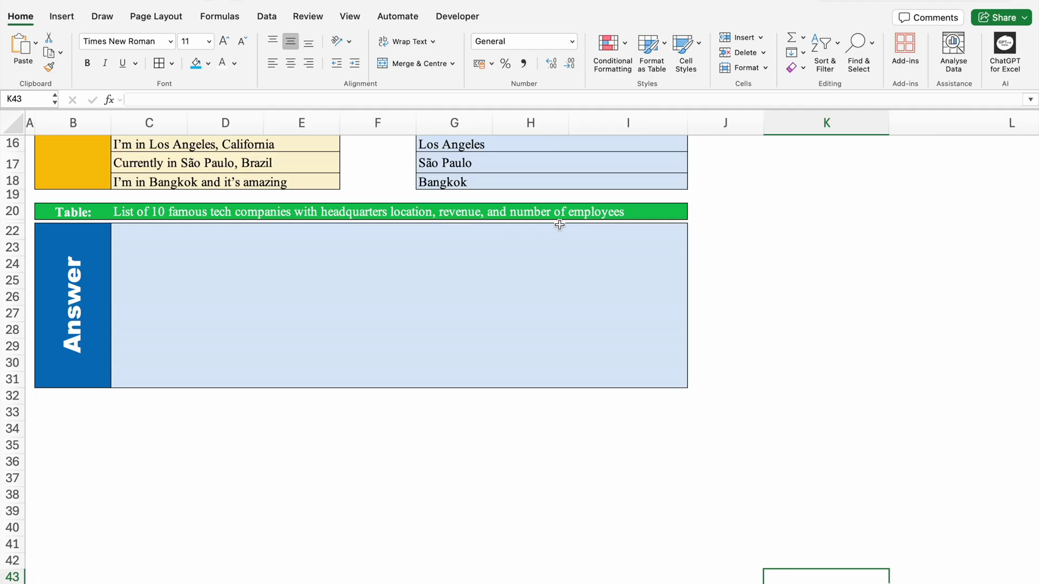
{"action": "left_click", "coordinate": [135, 234]}
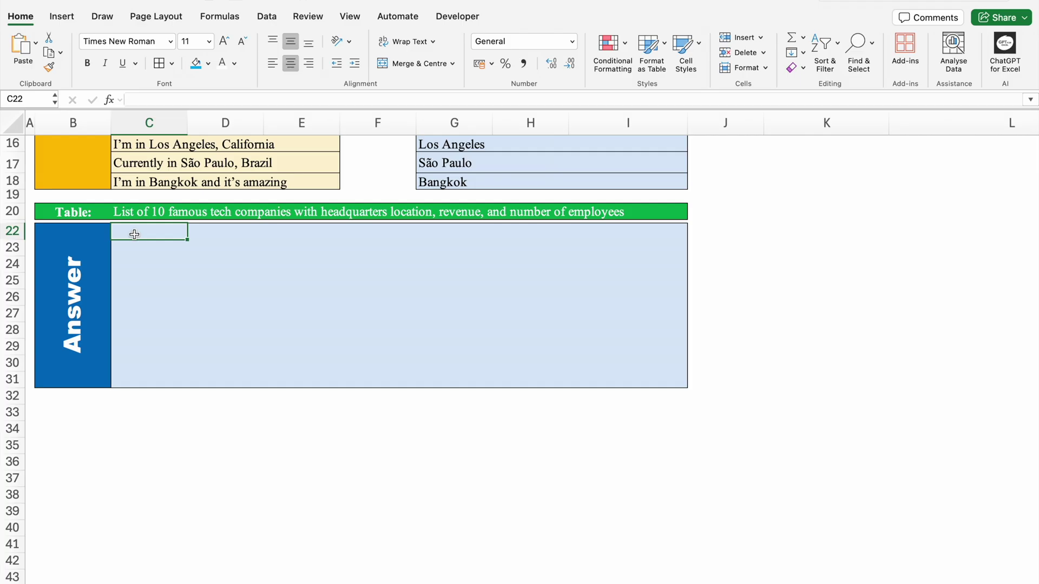
{"action": "type", "text": "="}
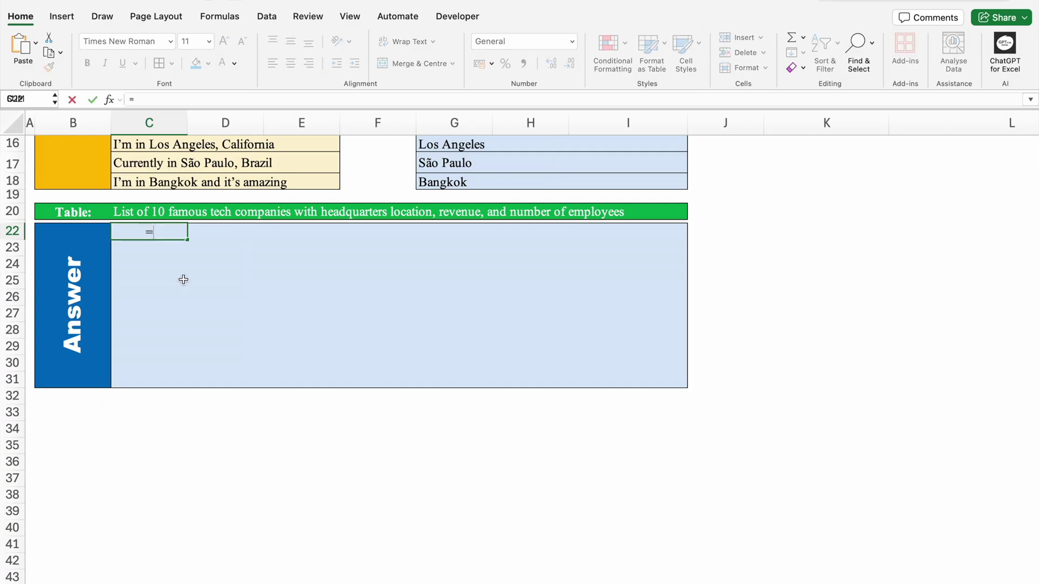
{"action": "type", "text": "AI"}
{"action": "left_click", "coordinate": [161, 338]}
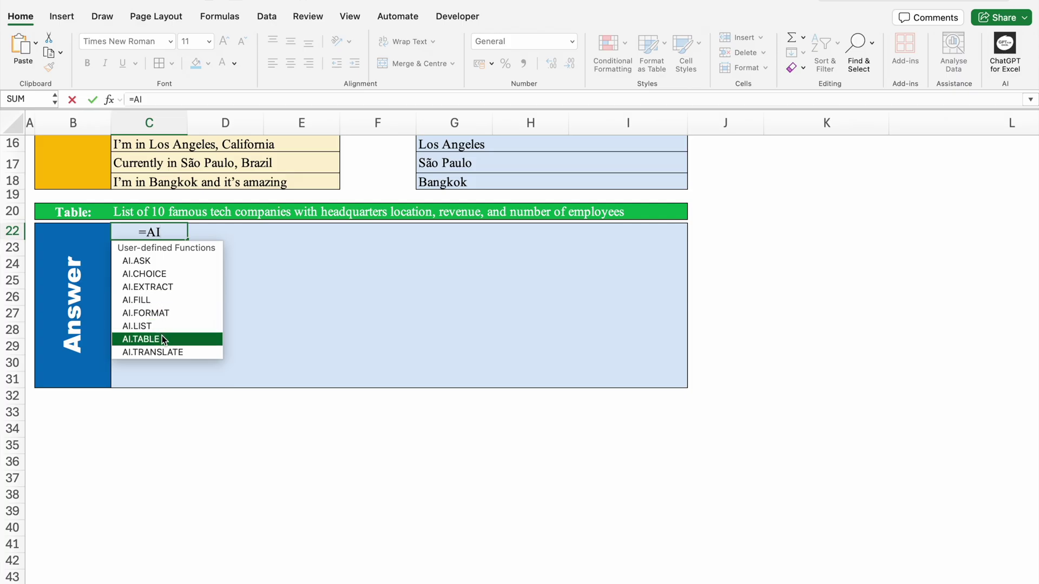
{"action": "double_click", "coordinate": [161, 338]}
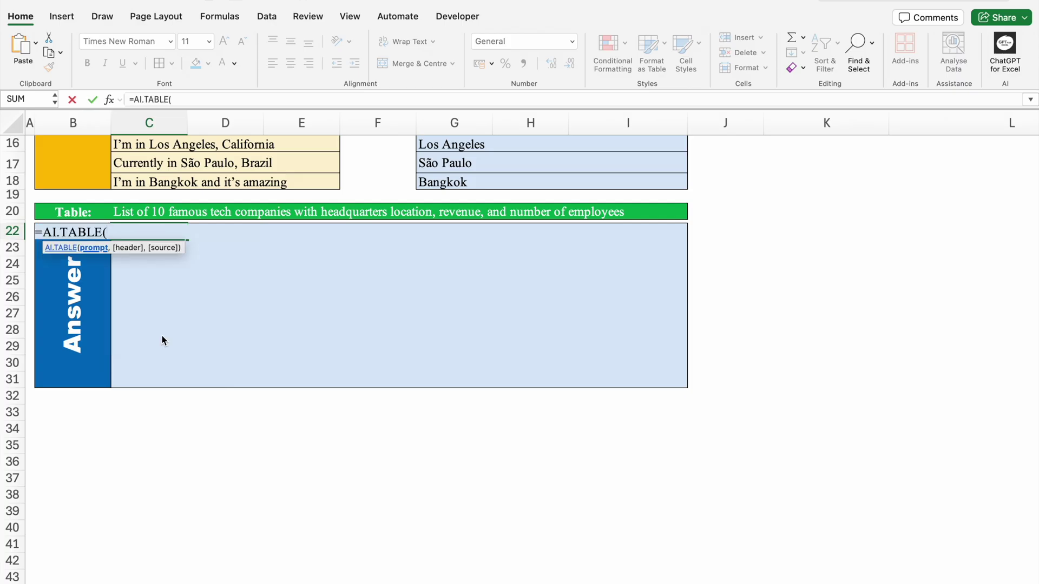
{"action": "left_click", "coordinate": [128, 210]}
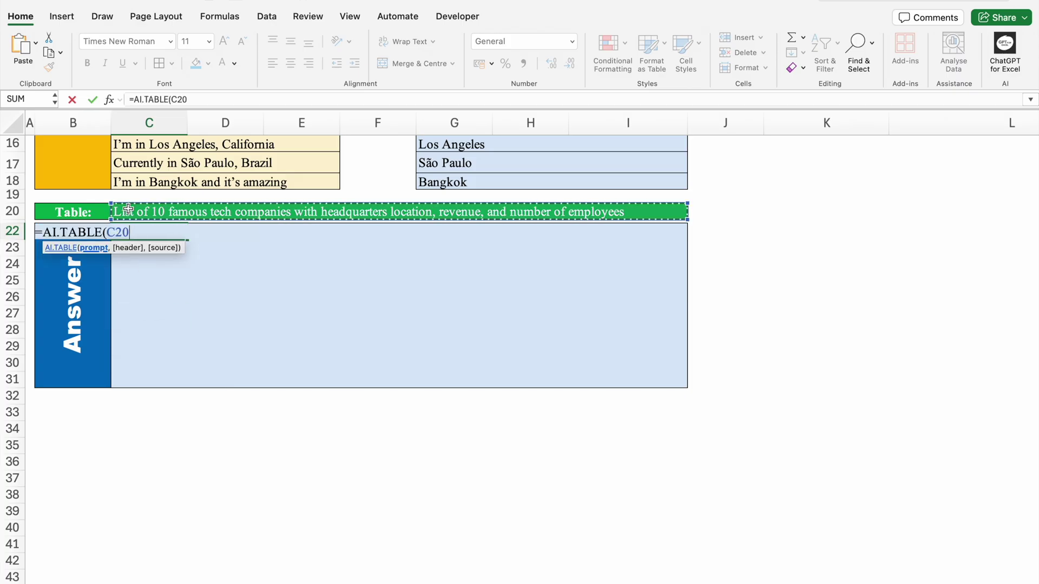
{"action": "type", "text": ")"}
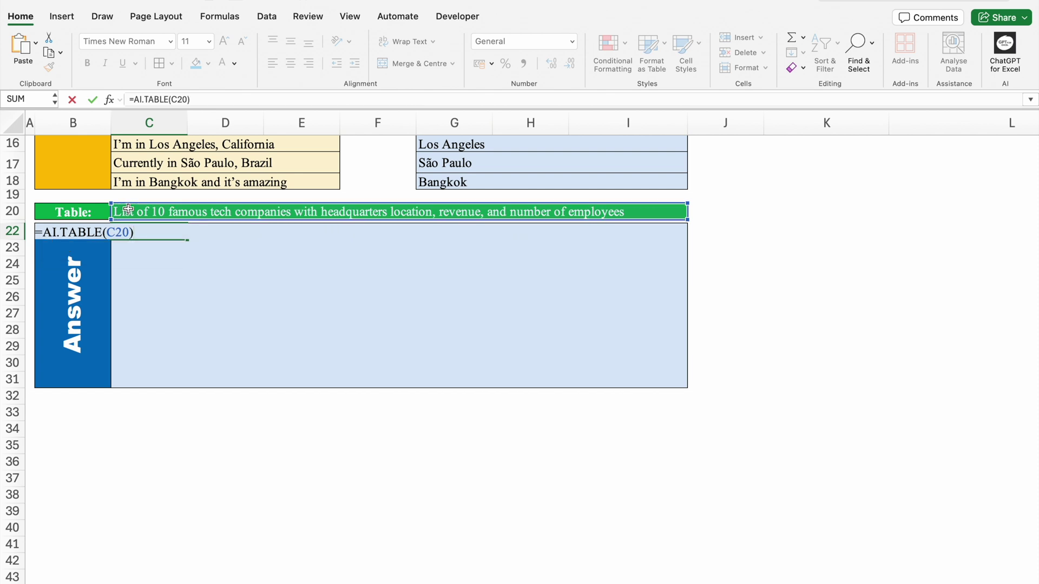
{"action": "key", "text": "Return"}
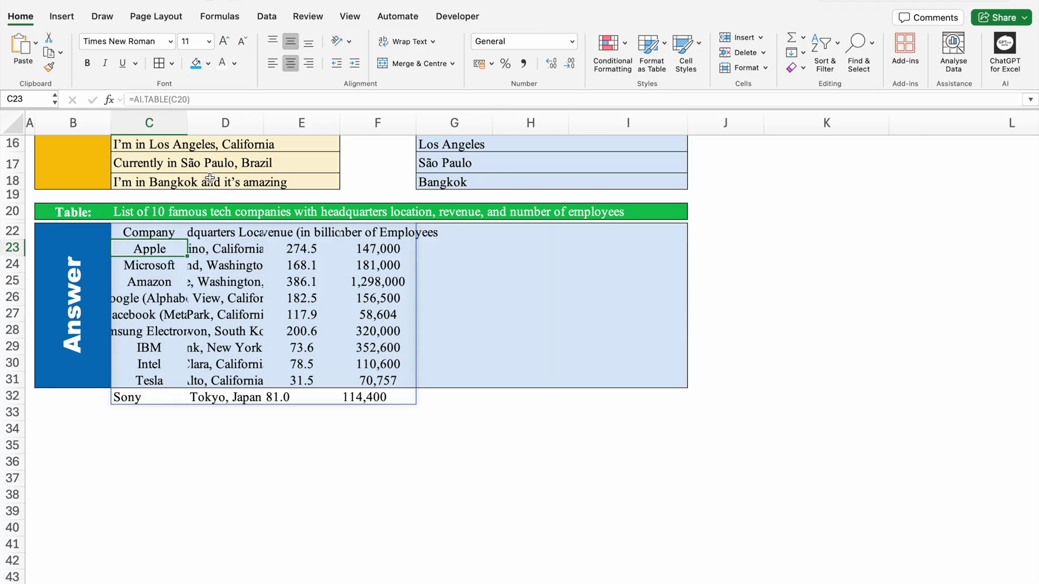
- Widen columns C, D, E and F to fit the text of the generated table
{"action": "left_click_drag", "start_coordinate": [187, 123], "coordinate": [338, 123]}
{"action": "left_click_drag", "start_coordinate": [415, 123], "coordinate": [527, 122]}
{"action": "left_click_drag", "start_coordinate": [603, 123], "coordinate": [650, 123]}
{"action": "left_click_drag", "start_coordinate": [725, 123], "coordinate": [781, 123]}
- Left-align the generated table C22:F32 and apply borders to all its cells
{"action": "left_click_drag", "start_coordinate": [224, 232], "coordinate": [703, 398]}
{"action": "left_click", "coordinate": [272, 64]}
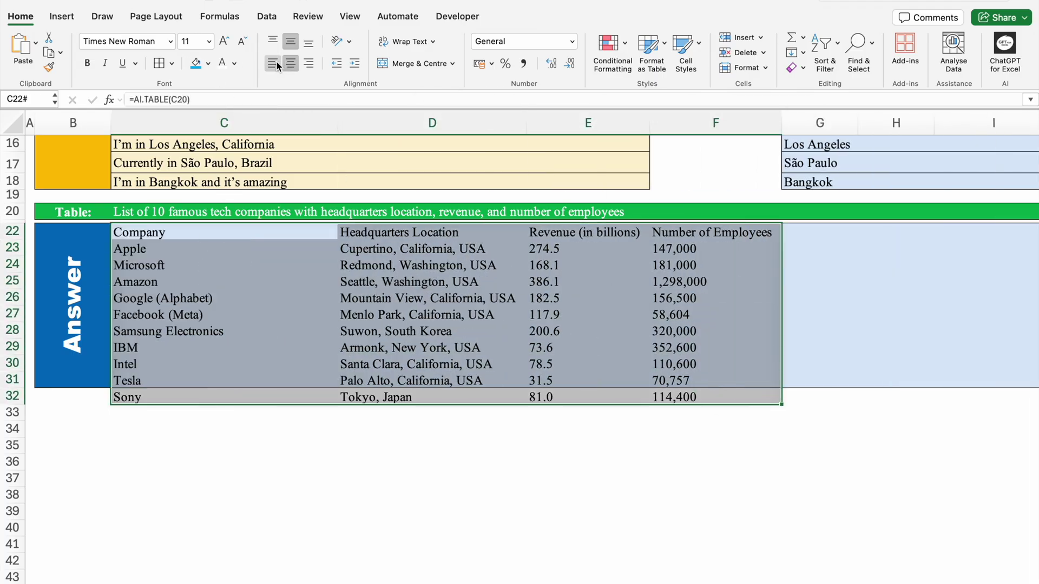
{"action": "left_click", "coordinate": [159, 63]}
{"action": "left_click", "coordinate": [307, 461]}
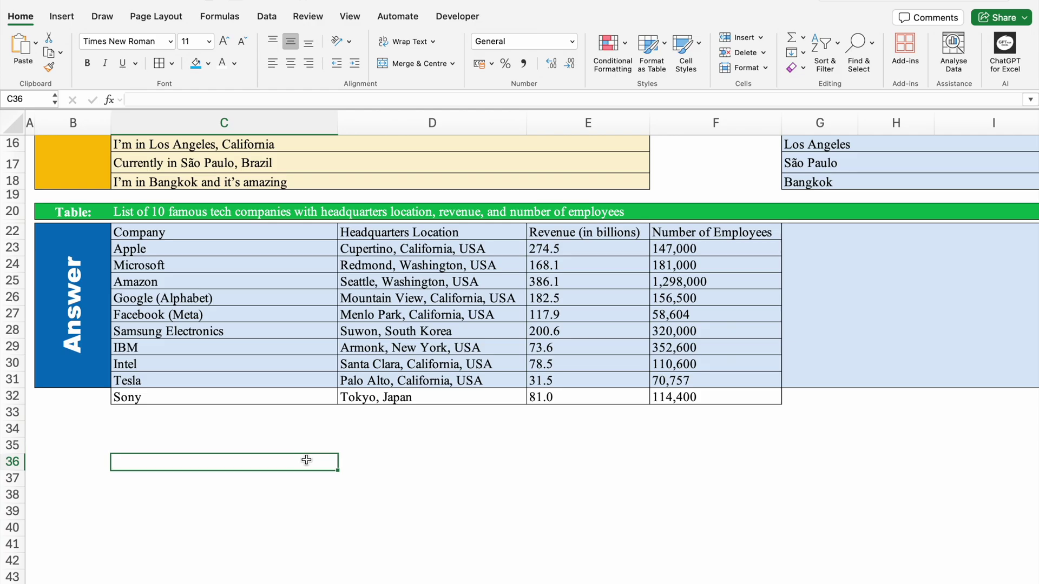
- Compare the generated table's header cells C22:F22 with the prompt in C20
{"action": "left_click", "coordinate": [264, 231]}
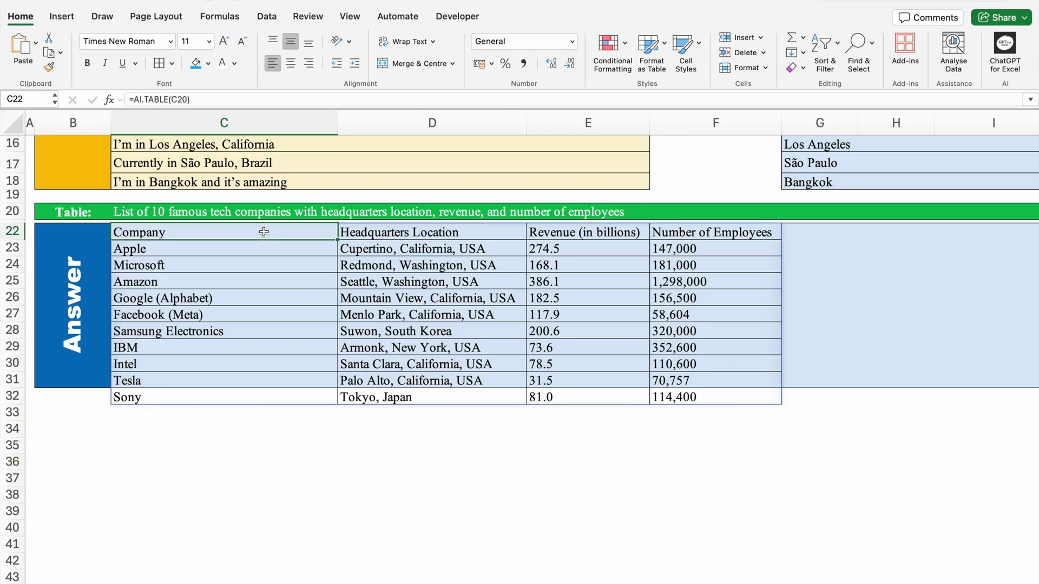
{"action": "left_click", "coordinate": [403, 237]}
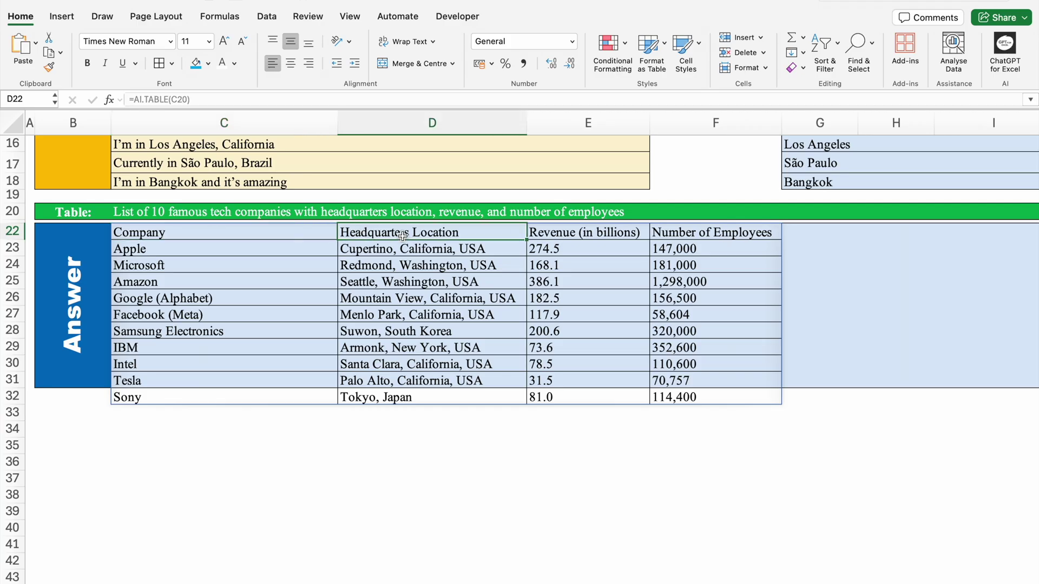
{"action": "left_click", "coordinate": [566, 232]}
{"action": "left_click", "coordinate": [702, 235]}
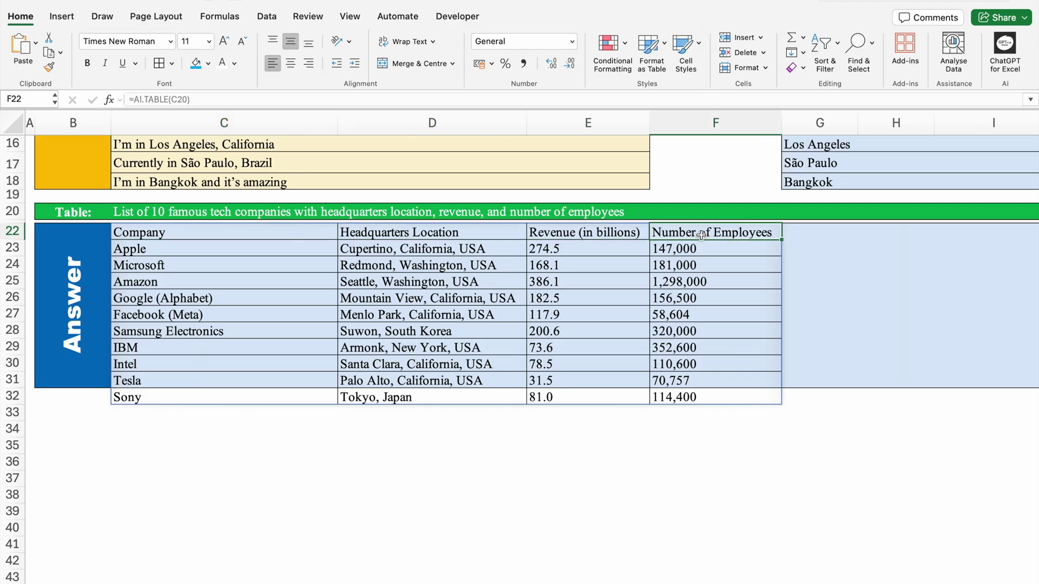
{"action": "left_click", "coordinate": [465, 213]}
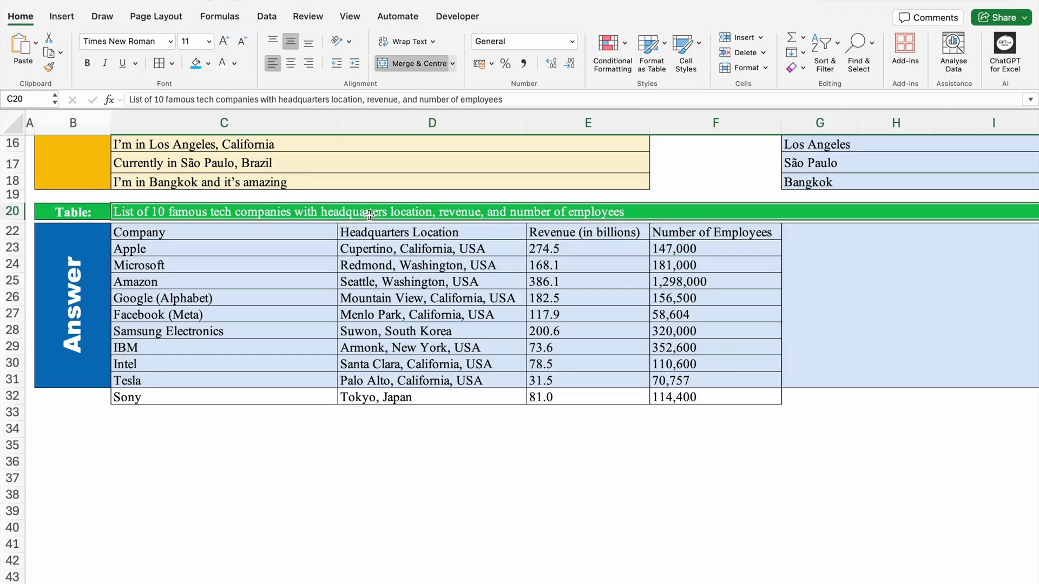
- Replace the table prompt in C20 with "Which company has revenue greater than $200 billion?" and review the regenerated table's headers and first companies
{"action": "type", "text": "Which company has revenue greater than $200 billion?"}
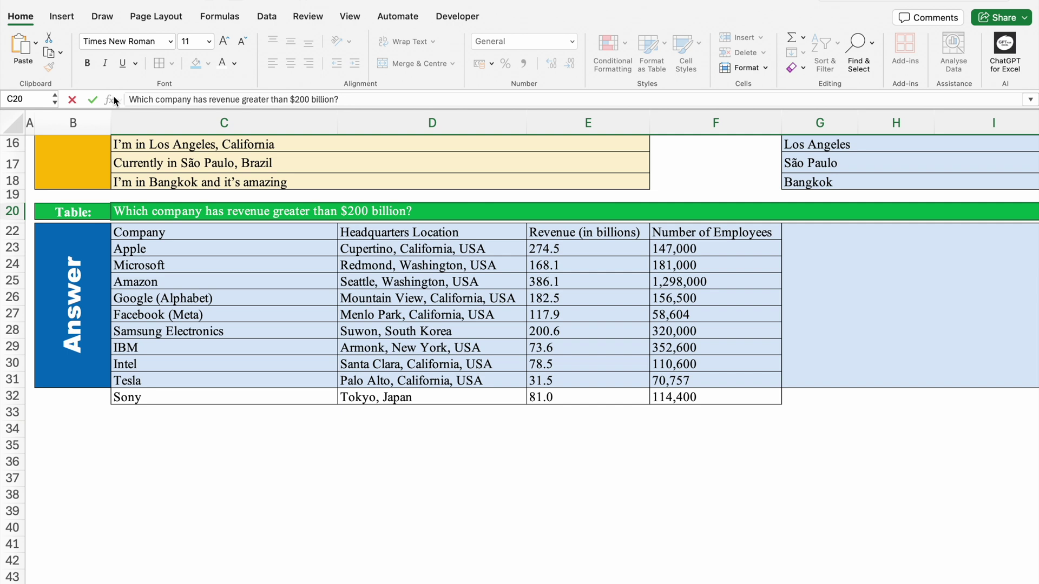
{"action": "key", "text": "Return"}
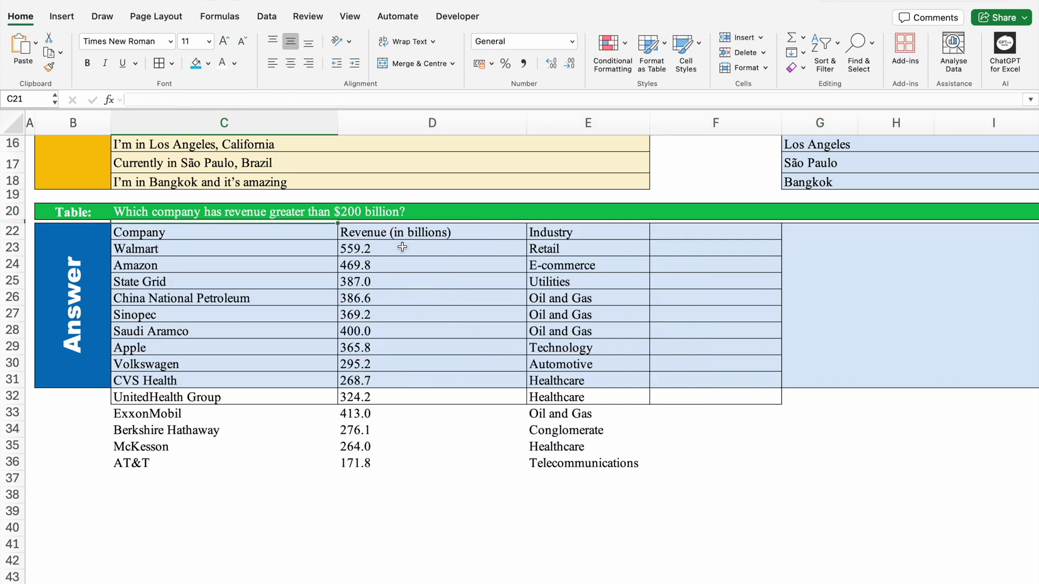
{"action": "left_click", "coordinate": [200, 233]}
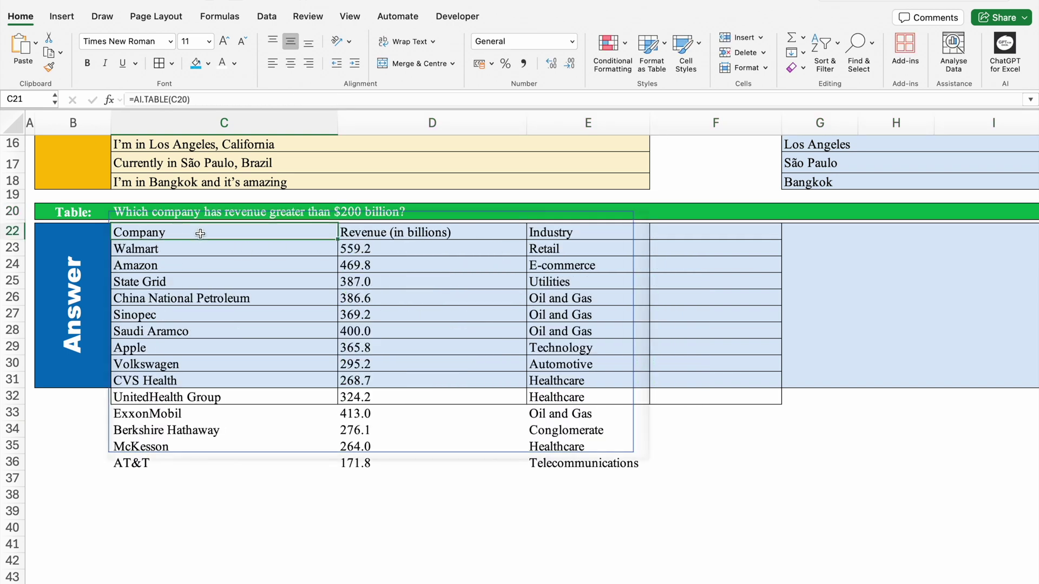
{"action": "left_click", "coordinate": [381, 234]}
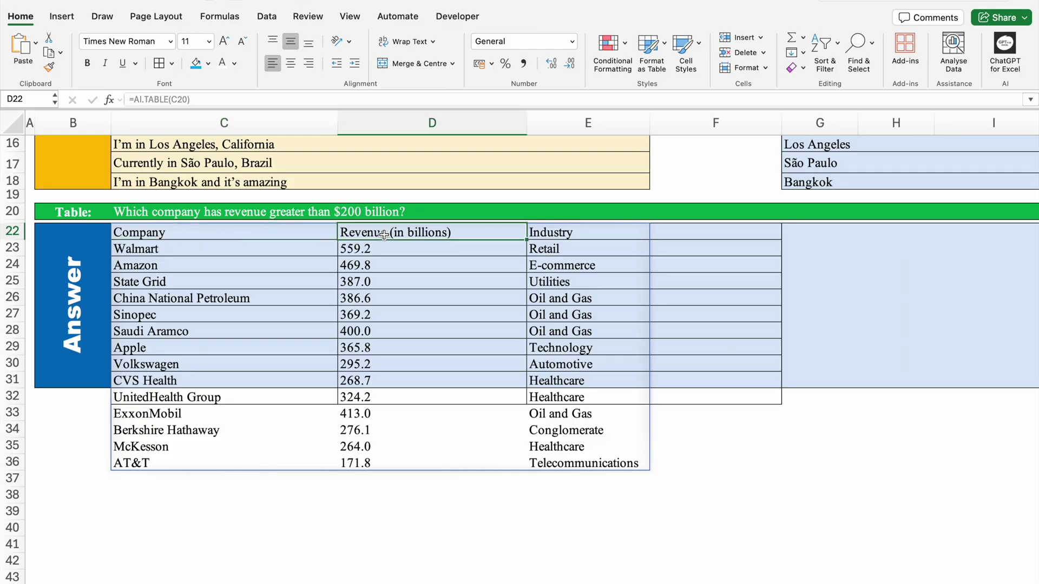
{"action": "left_click", "coordinate": [550, 235]}
{"action": "left_click", "coordinate": [237, 252]}
{"action": "left_click", "coordinate": [230, 266]}
{"action": "left_click", "coordinate": [232, 281]}
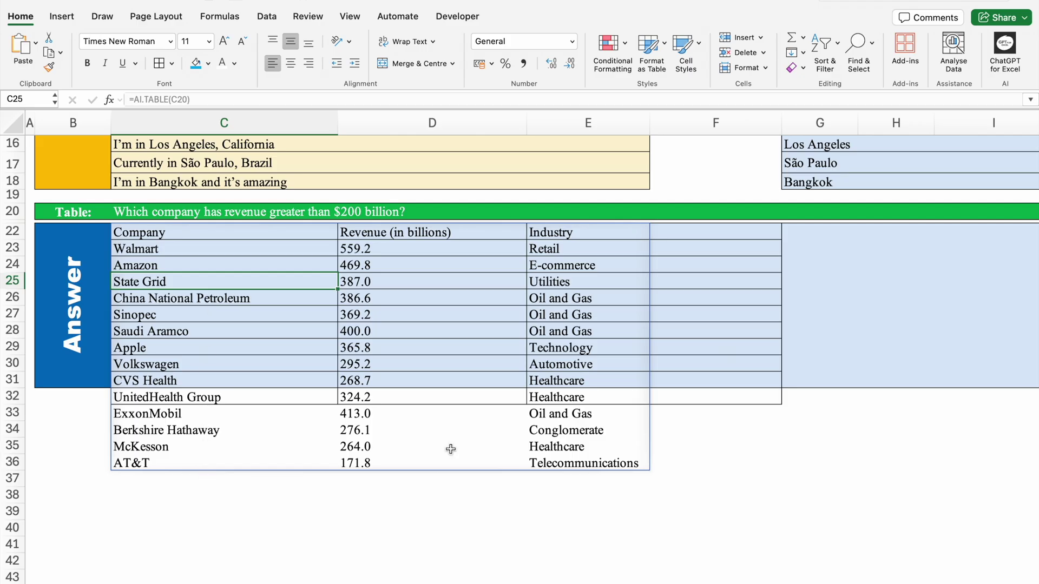
- View the AI Newbie chatbot in the ChatGPT for Excel add-in, and close the add-in
{"action": "left_click", "coordinate": [1005, 47]}
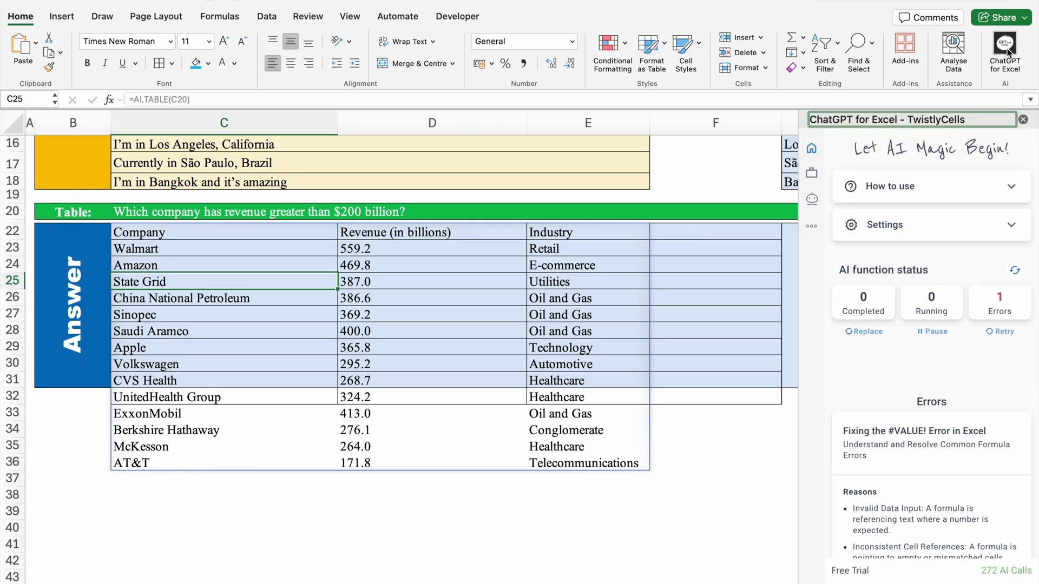
{"action": "left_click", "coordinate": [812, 203]}
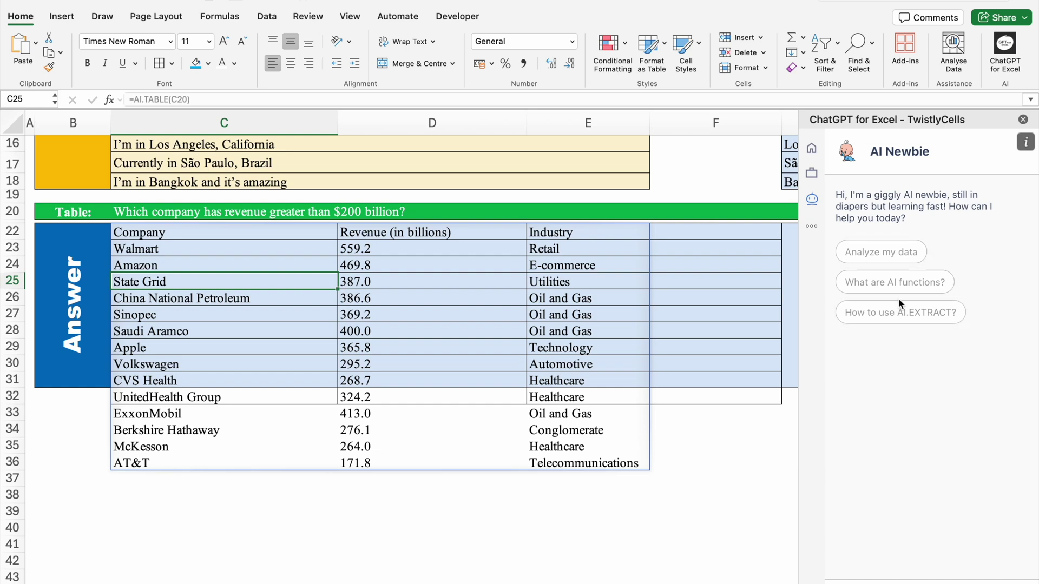
{"action": "left_click", "coordinate": [1023, 119]}
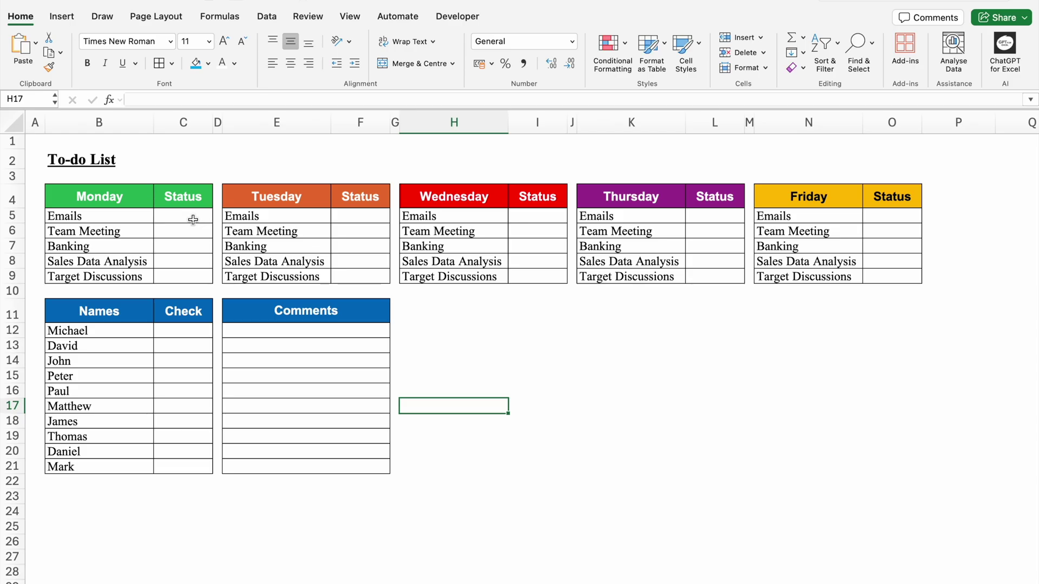
- Insert checkboxes into Monday's Status cells C5:C9 of the To-do List
{"action": "left_click_drag", "start_coordinate": [193, 219], "coordinate": [196, 273]}
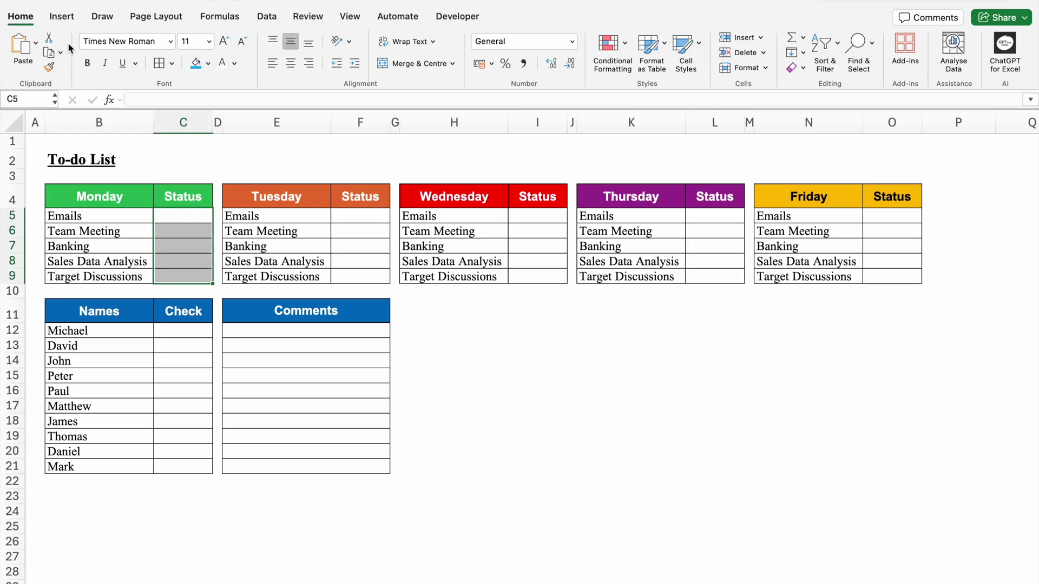
{"action": "left_click", "coordinate": [63, 16]}
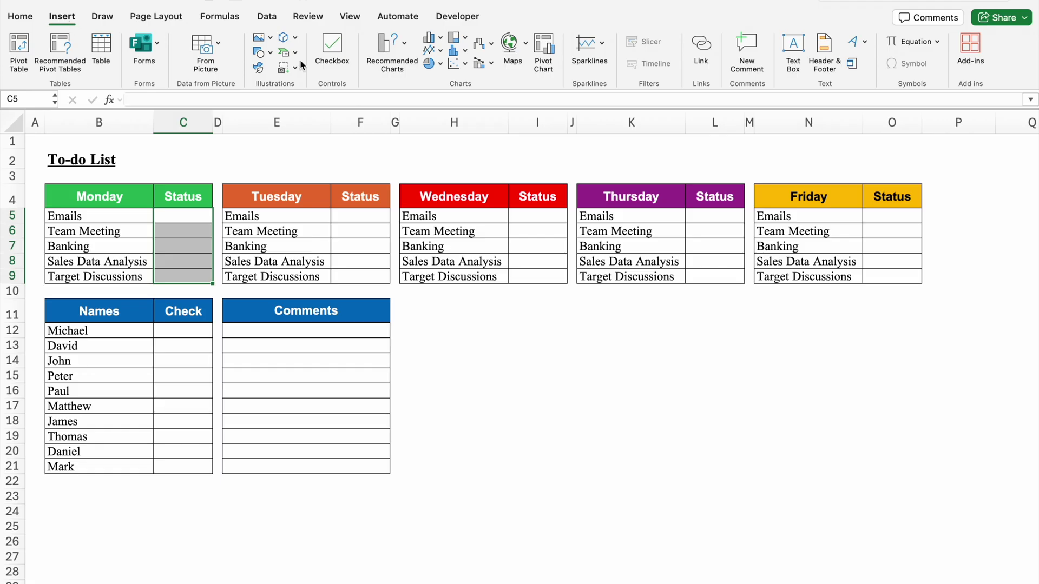
{"action": "left_click", "coordinate": [332, 56]}
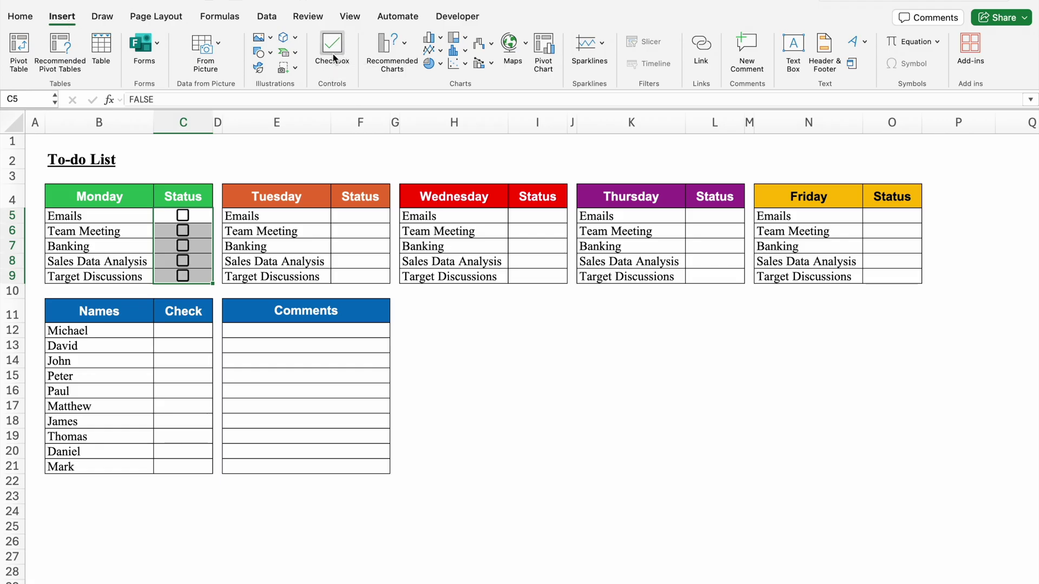
- Test Monday's Emails checkbox in C5 by ticking it and clearing it again
{"action": "left_click", "coordinate": [186, 220]}
{"action": "left_click", "coordinate": [184, 216]}
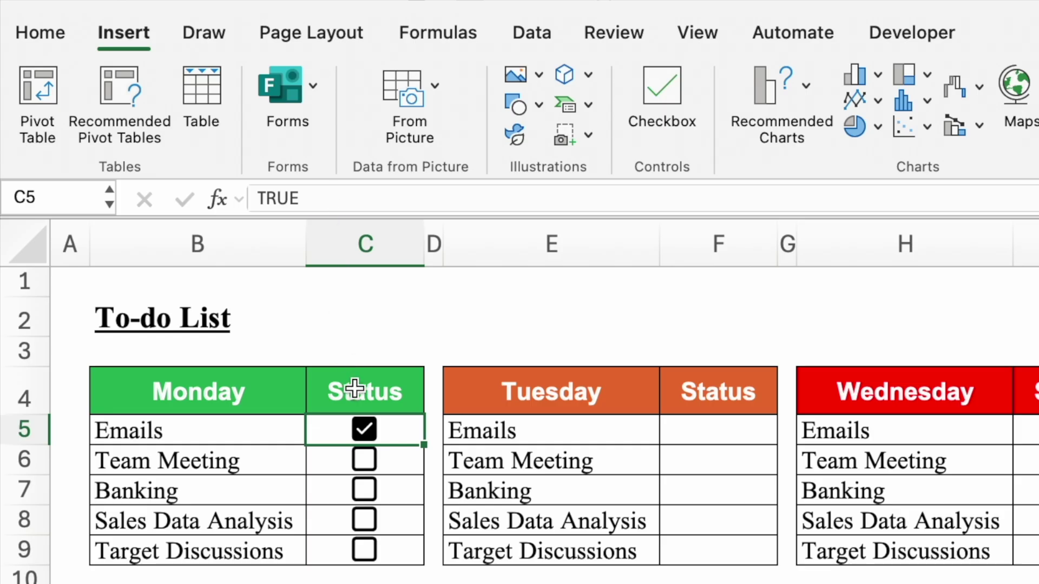
{"action": "left_click", "coordinate": [365, 433]}
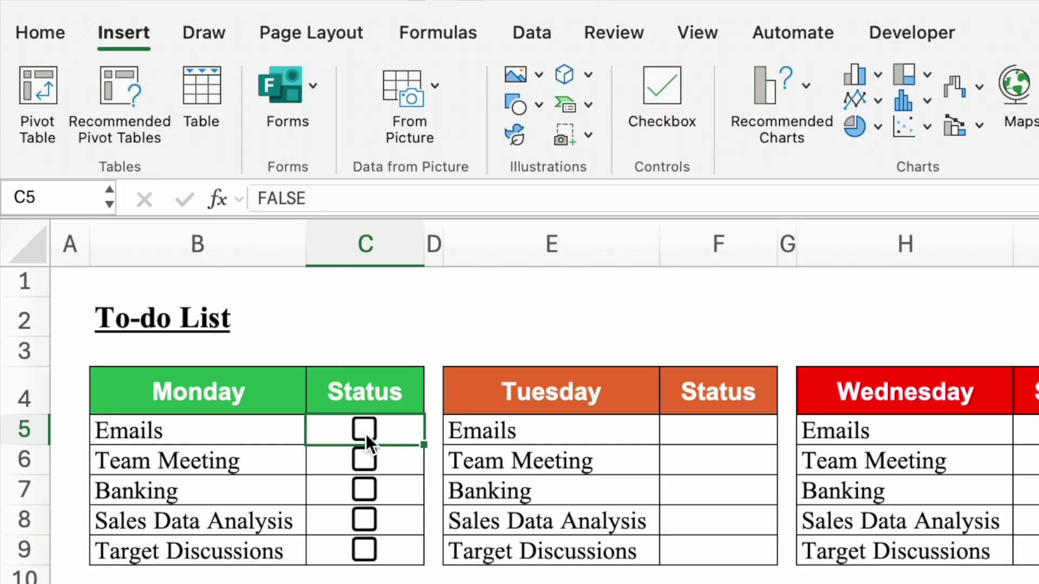
- Insert checkboxes into rows 5 to 9 of the Status columns for Tuesday, Wednesday, Thursday and Friday
{"action": "left_click_drag", "start_coordinate": [716, 431], "coordinate": [719, 549]}
{"action": "left_click", "coordinate": [669, 130]}
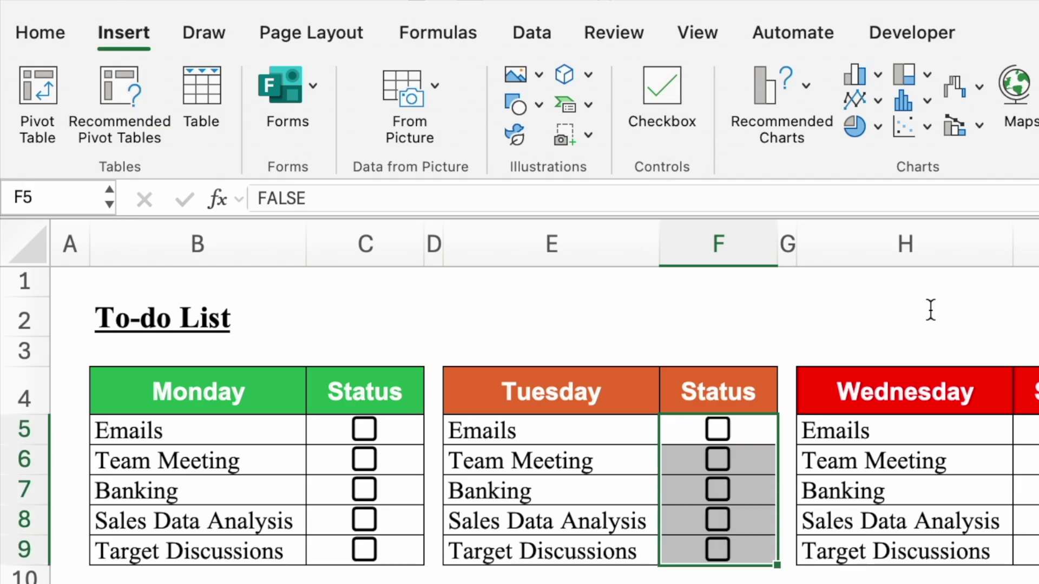
{"action": "left_click_drag", "start_coordinate": [1025, 431], "coordinate": [1025, 549]}
{"action": "left_click", "coordinate": [667, 103]}
{"action": "left_click_drag", "start_coordinate": [892, 215], "coordinate": [892, 276]}
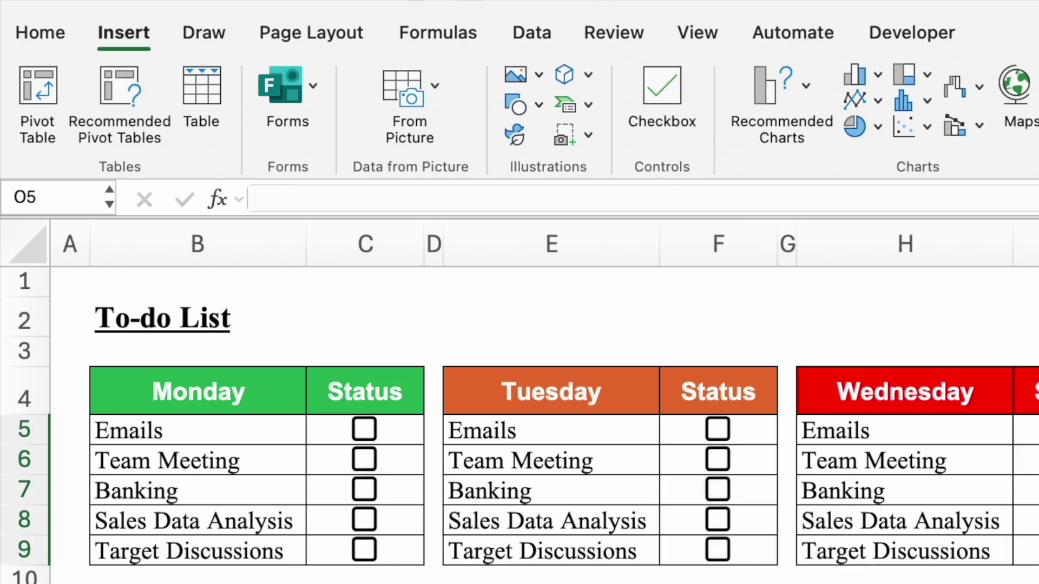
{"action": "left_click", "coordinate": [661, 90]}
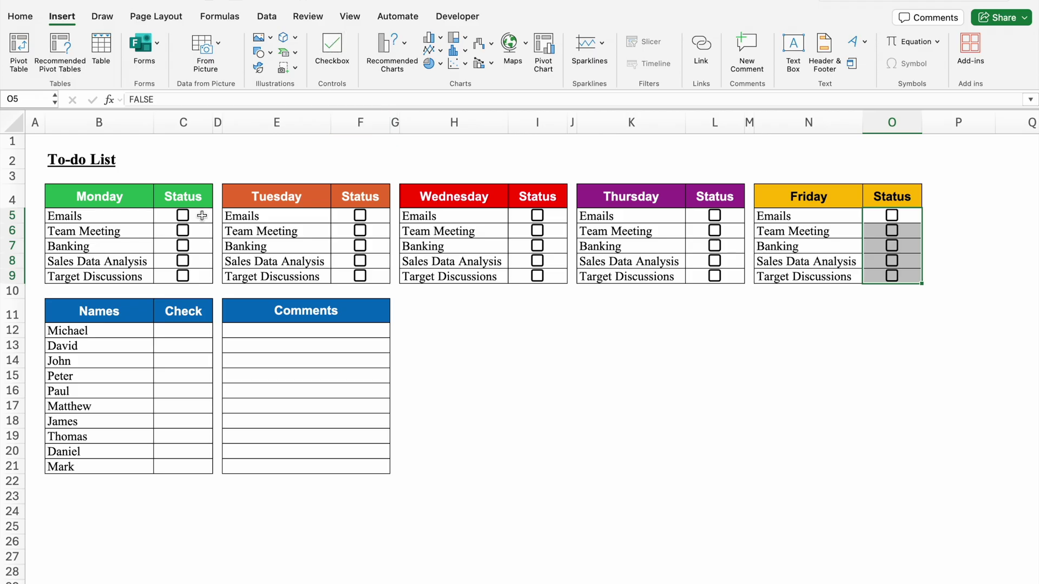
- Tick Monday's Emails checkbox and start a Classic conditional formatting rule for B5:C9 that uses a formula to determine which cells to format
{"action": "left_click", "coordinate": [202, 216]}
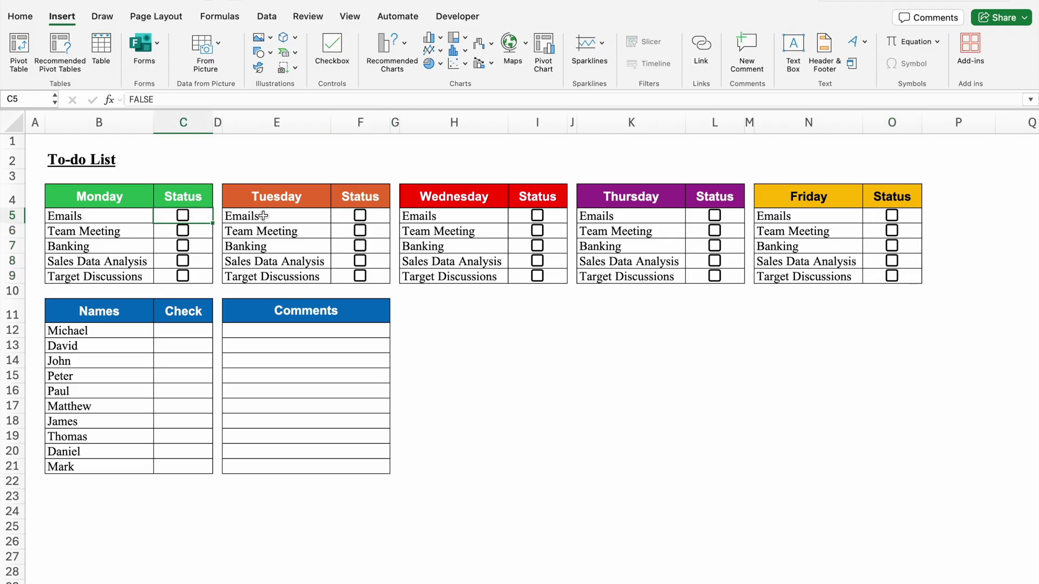
{"action": "left_click", "coordinate": [183, 216]}
{"action": "left_click_drag", "start_coordinate": [128, 216], "coordinate": [187, 276]}
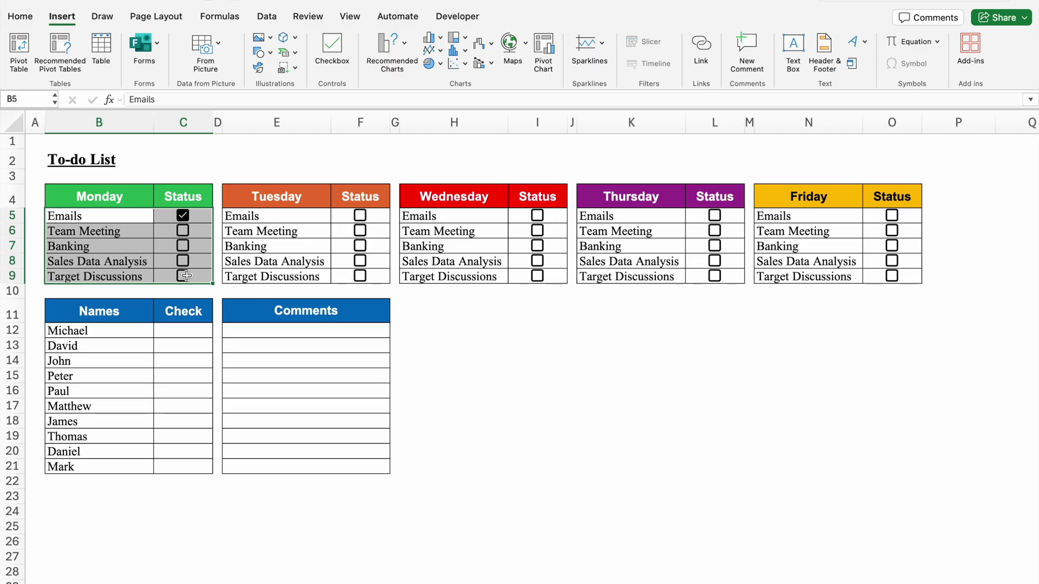
{"action": "left_click", "coordinate": [20, 17]}
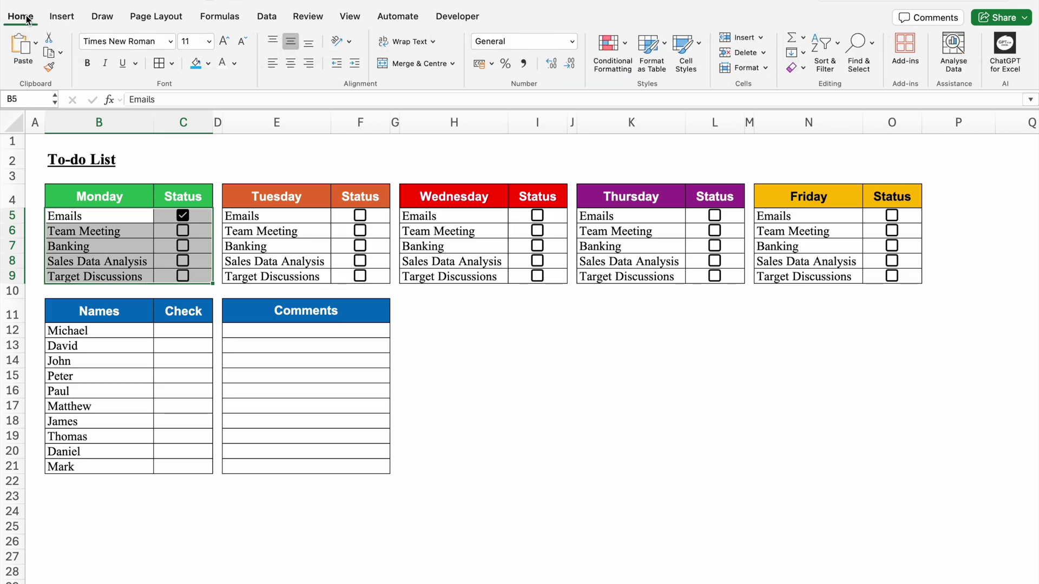
{"action": "left_click", "coordinate": [612, 47]}
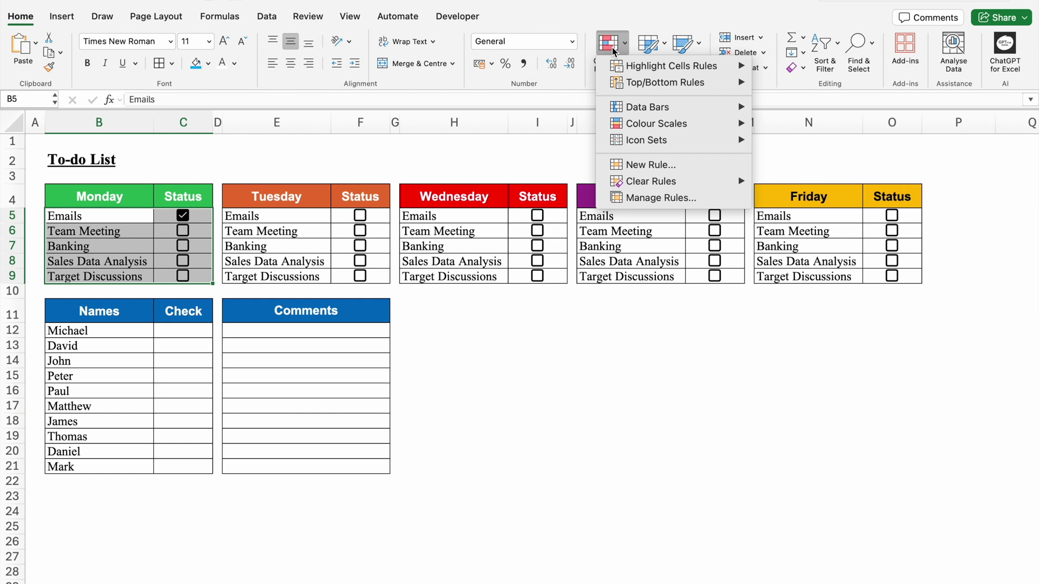
{"action": "left_click", "coordinate": [656, 170]}
{"action": "left_click", "coordinate": [518, 135]}
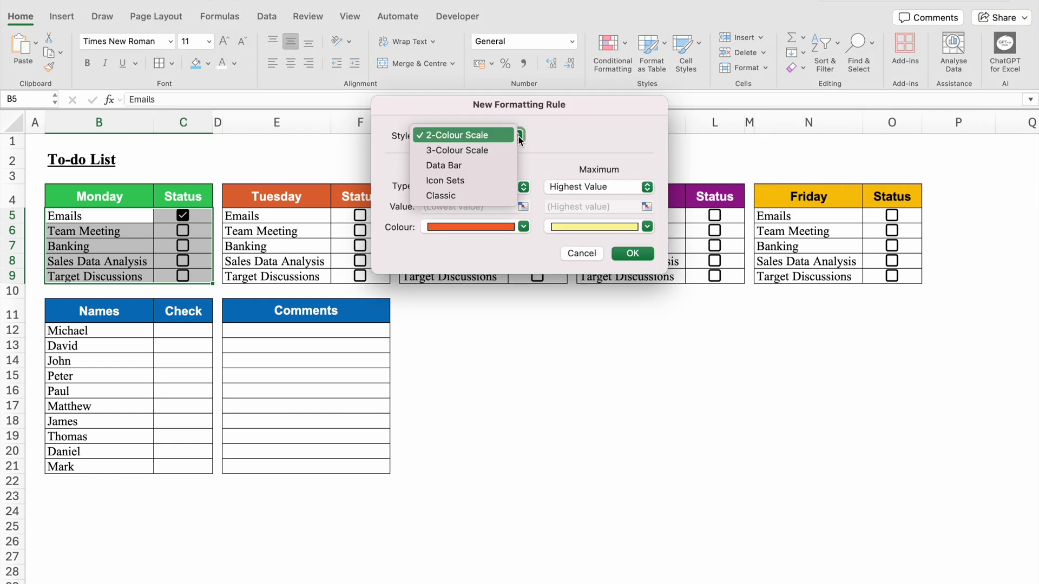
{"action": "left_click", "coordinate": [479, 193]}
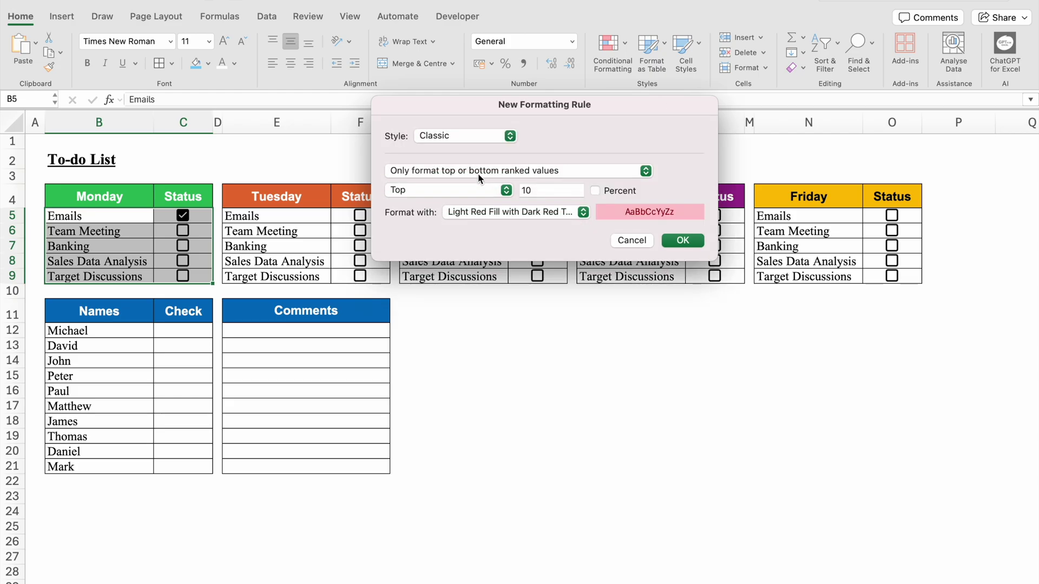
{"action": "left_click", "coordinate": [480, 172]}
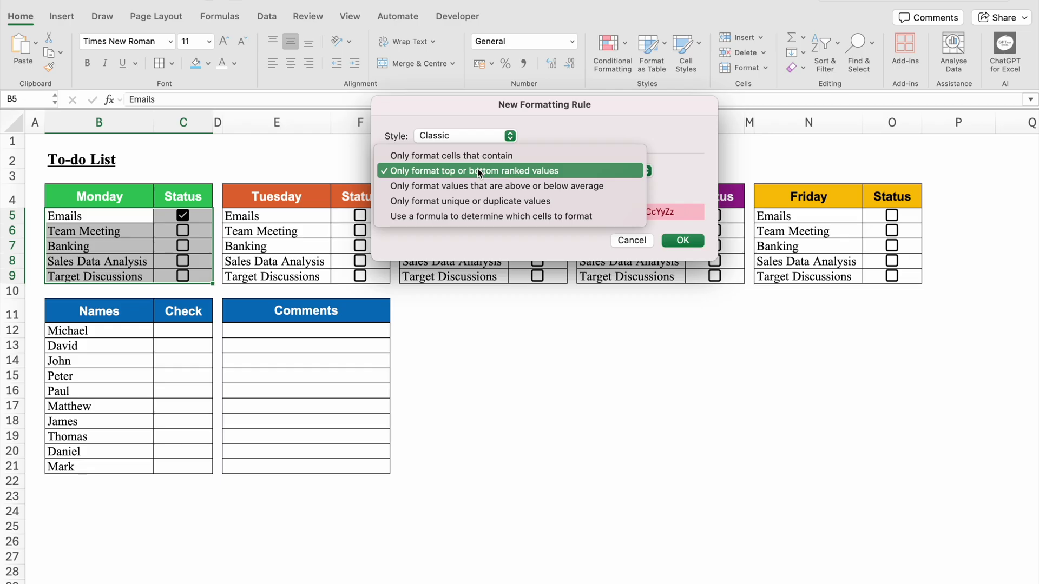
{"action": "left_click", "coordinate": [550, 217]}
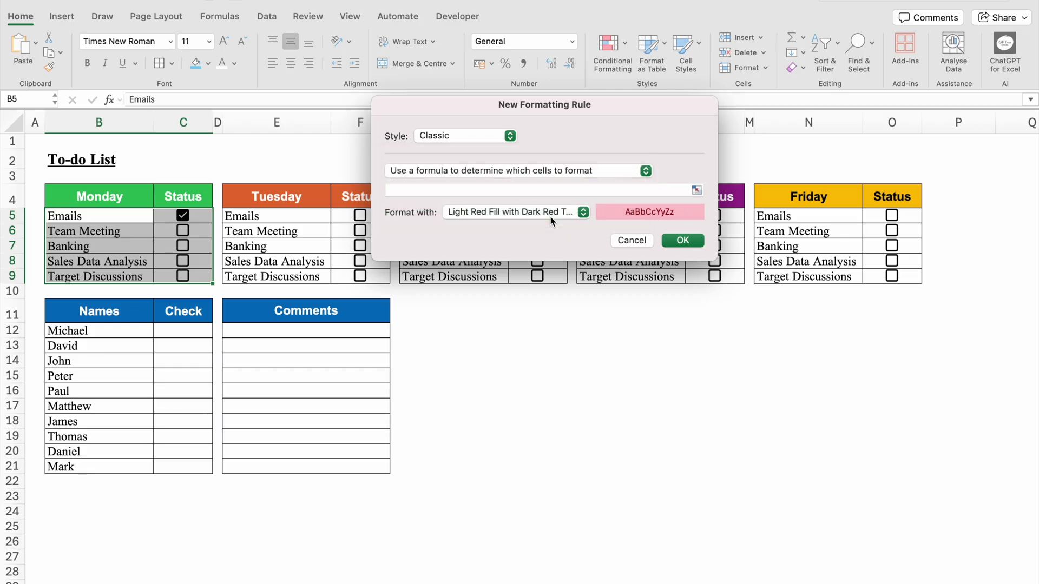
- Enter =$C5=True as the rule's formula, keeping only the column reference absolute
{"action": "left_click", "coordinate": [484, 187]}
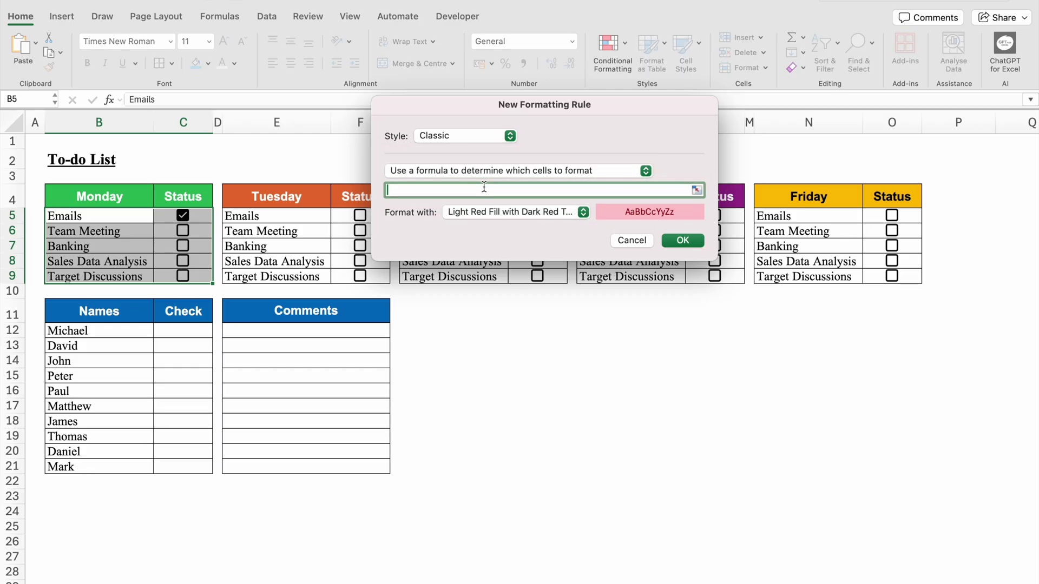
{"action": "type", "text": "="}
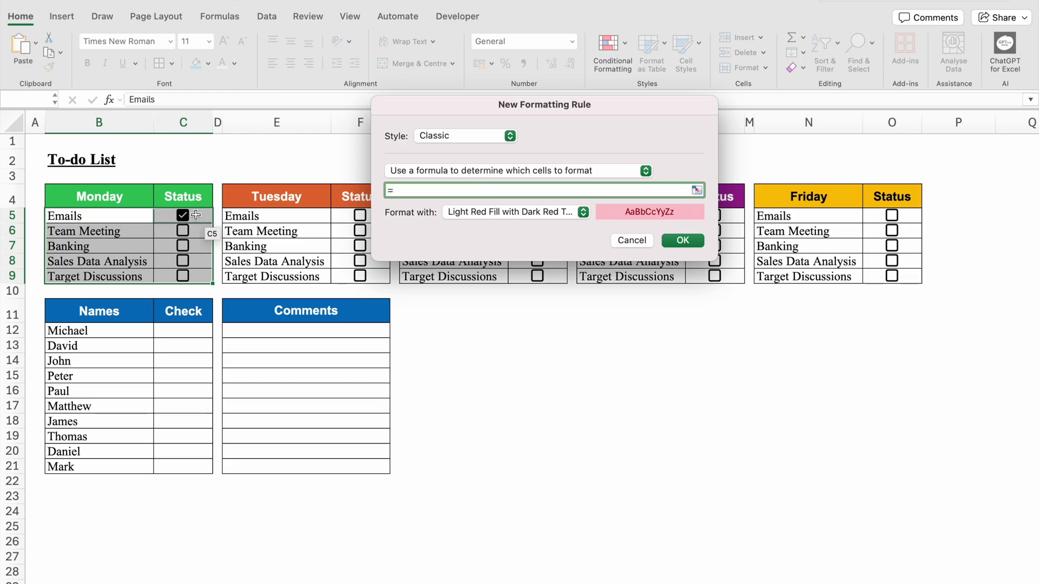
{"action": "left_click", "coordinate": [196, 215]}
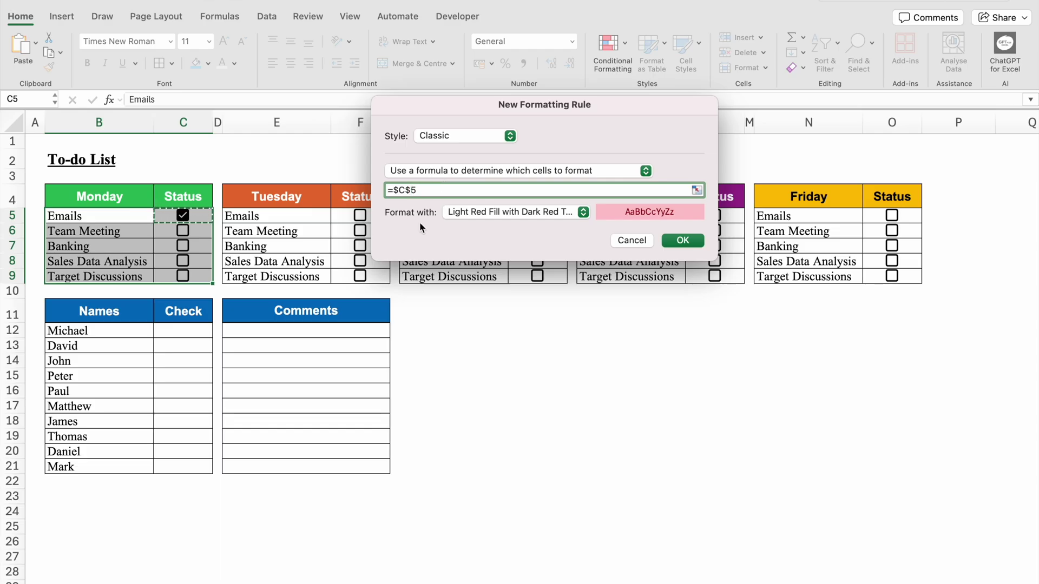
{"action": "key", "text": "BackSpace"}
{"action": "key", "text": "BackSpace"}
{"action": "type", "text": "5="}
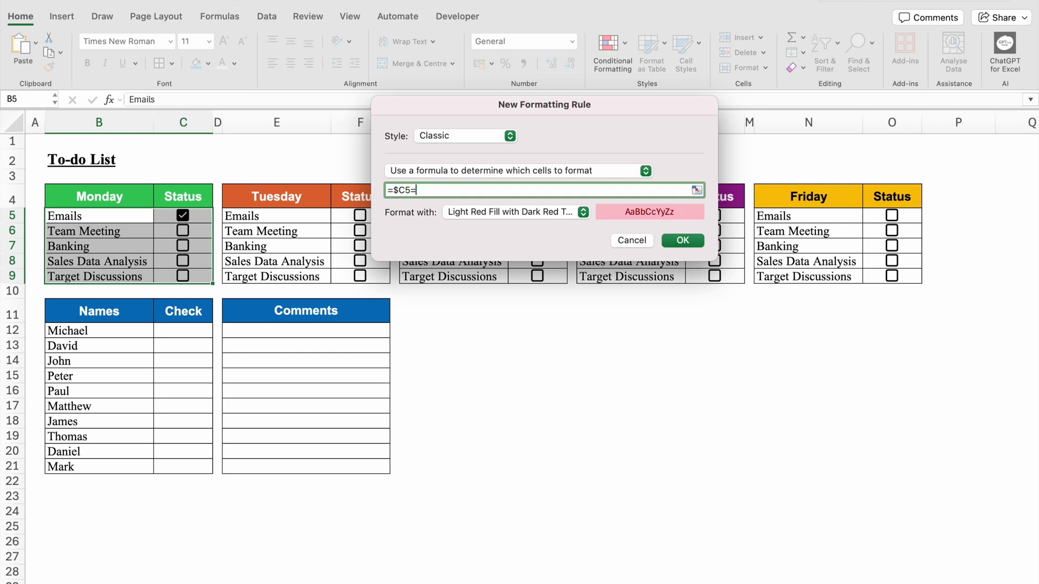
{"action": "type", "text": "True"}
- Give the rule a customised format with strikethrough and standard green font colour, and apply it to Monday's tasks
{"action": "left_click", "coordinate": [584, 212]}
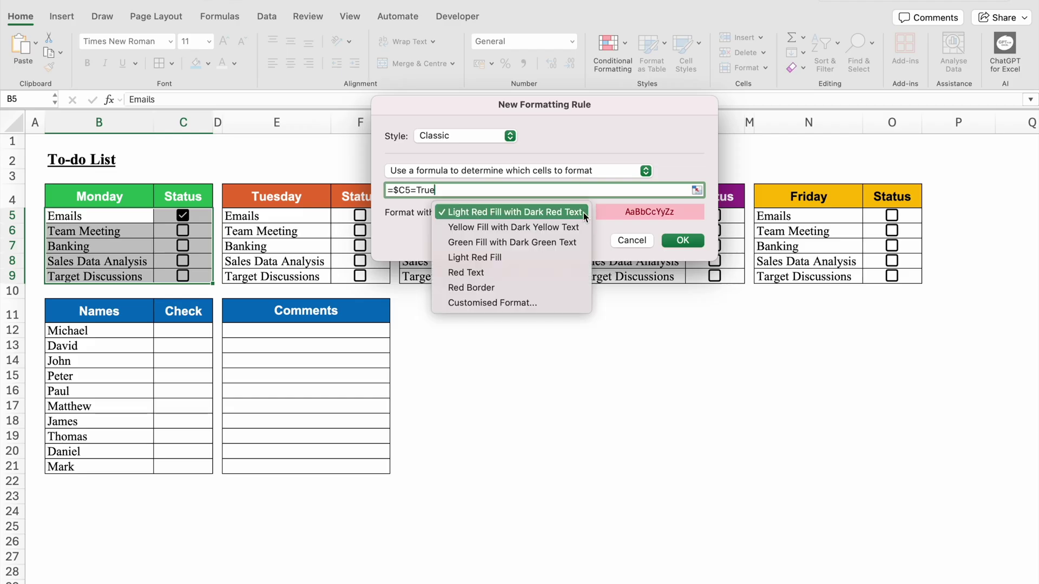
{"action": "left_click", "coordinate": [501, 303]}
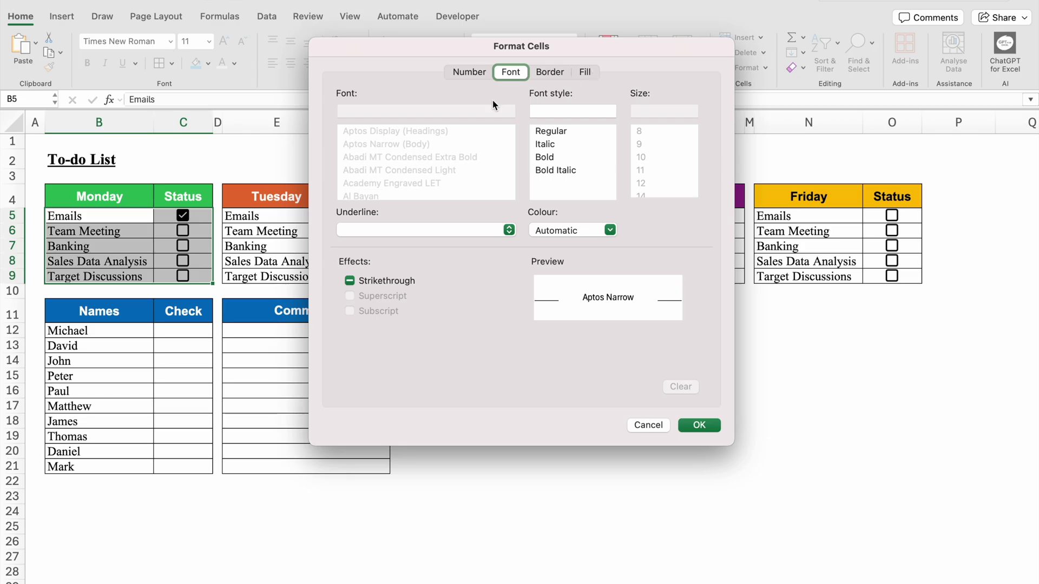
{"action": "left_click", "coordinate": [350, 283]}
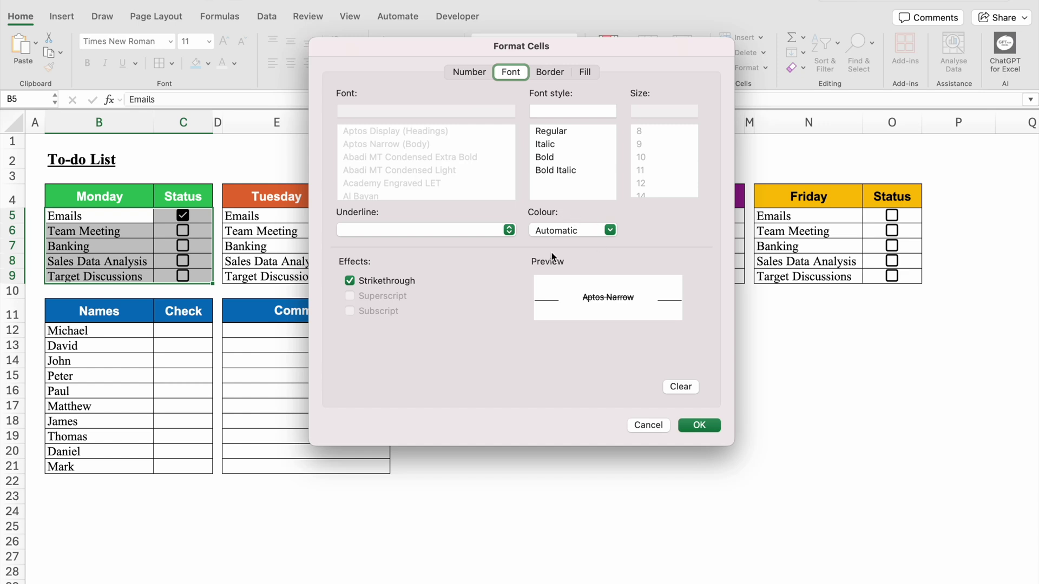
{"action": "left_click", "coordinate": [610, 230]}
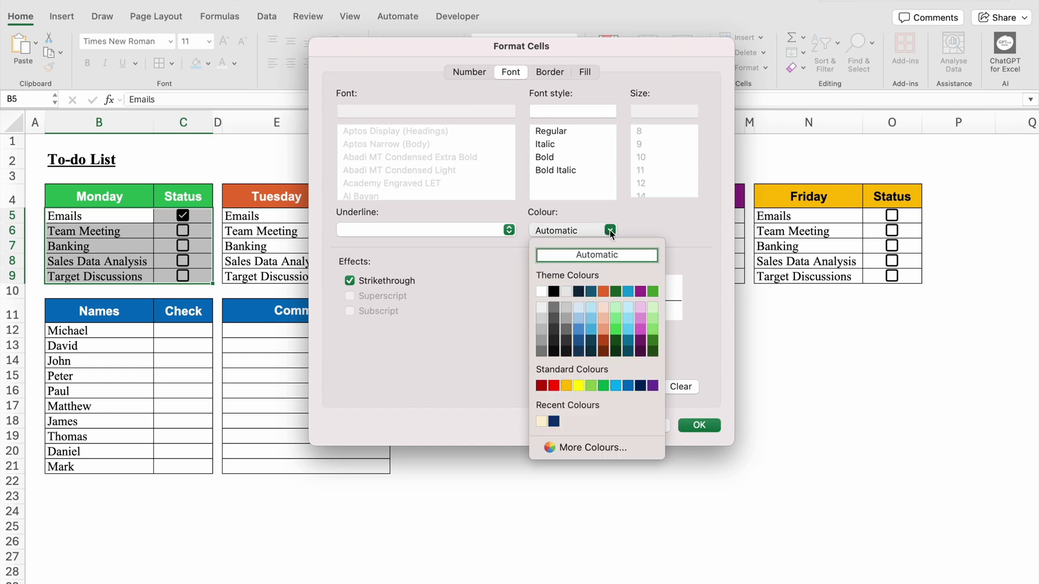
{"action": "left_click", "coordinate": [603, 385]}
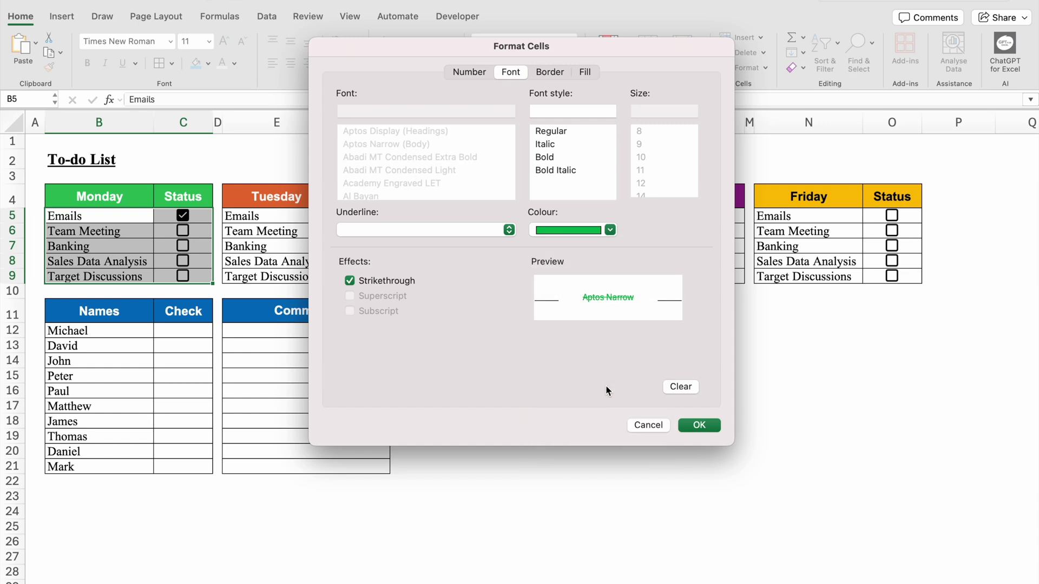
{"action": "left_click", "coordinate": [704, 425]}
{"action": "left_click", "coordinate": [680, 239]}
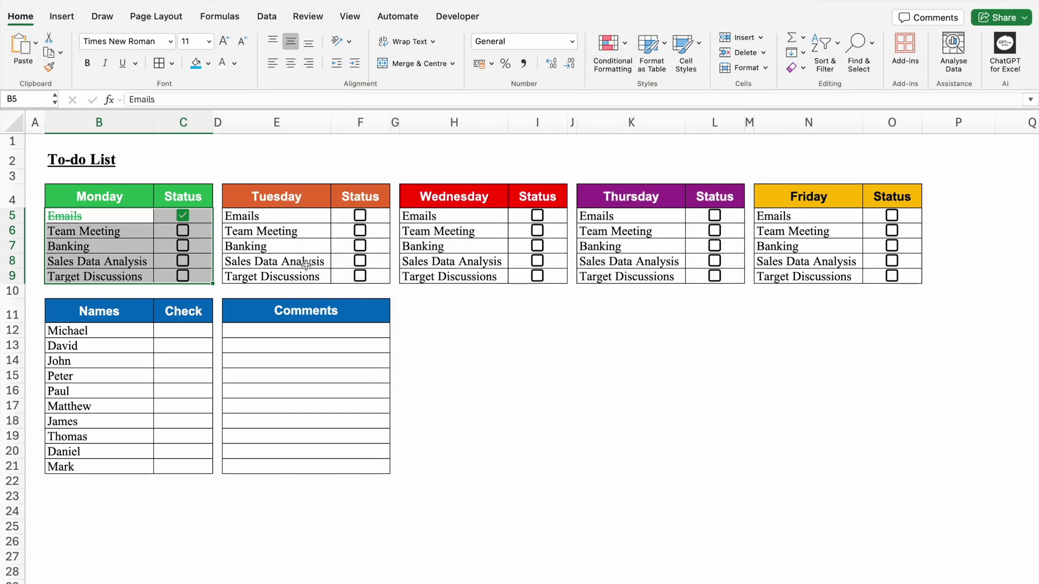
{"action": "left_click", "coordinate": [194, 231]}
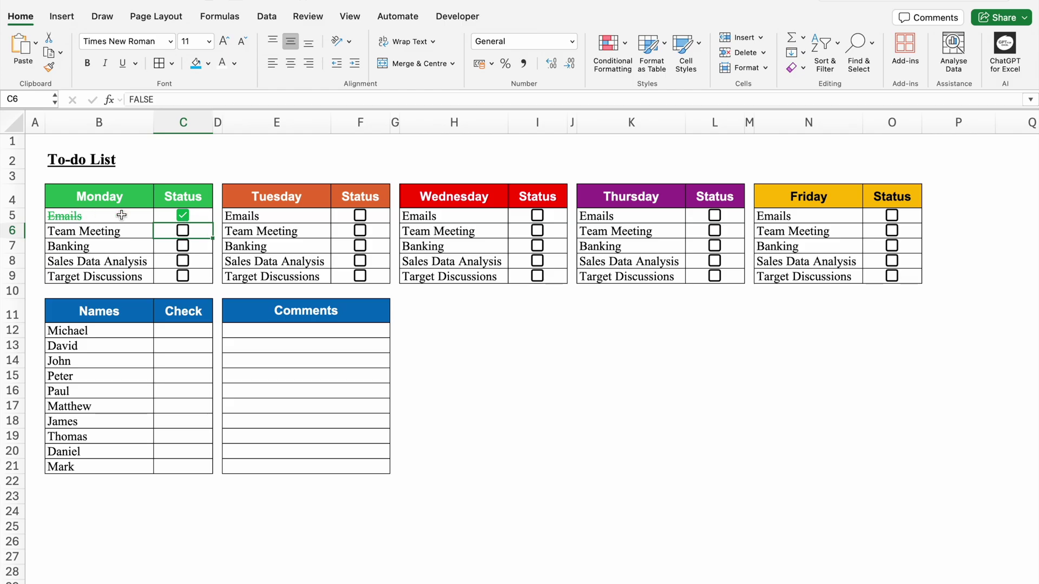
- Untick Monday's Emails checkbox and tick its Banking checkbox to try out the conditional formatting
{"action": "left_click", "coordinate": [183, 216]}
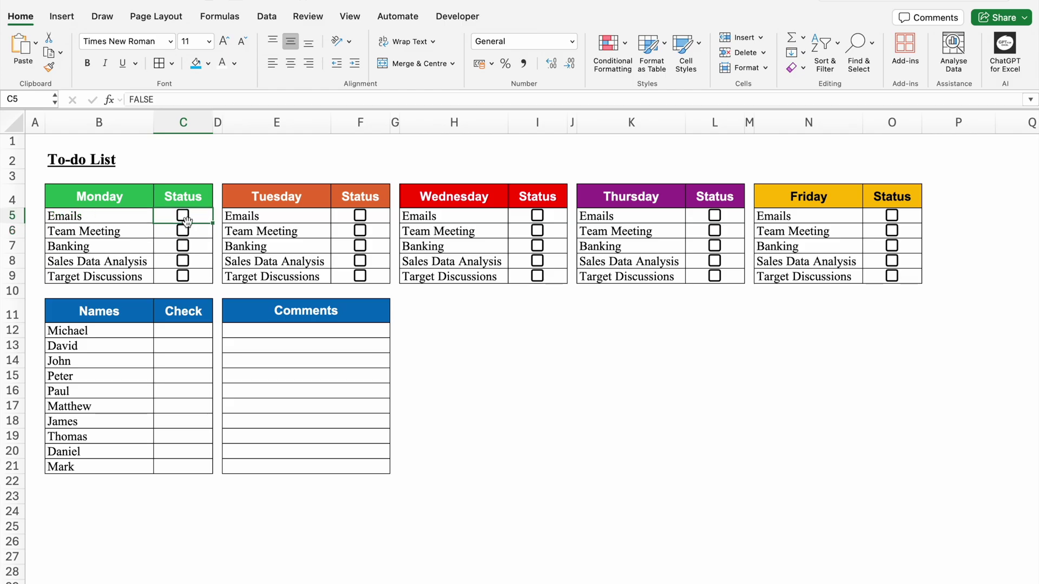
{"action": "left_click", "coordinate": [183, 247]}
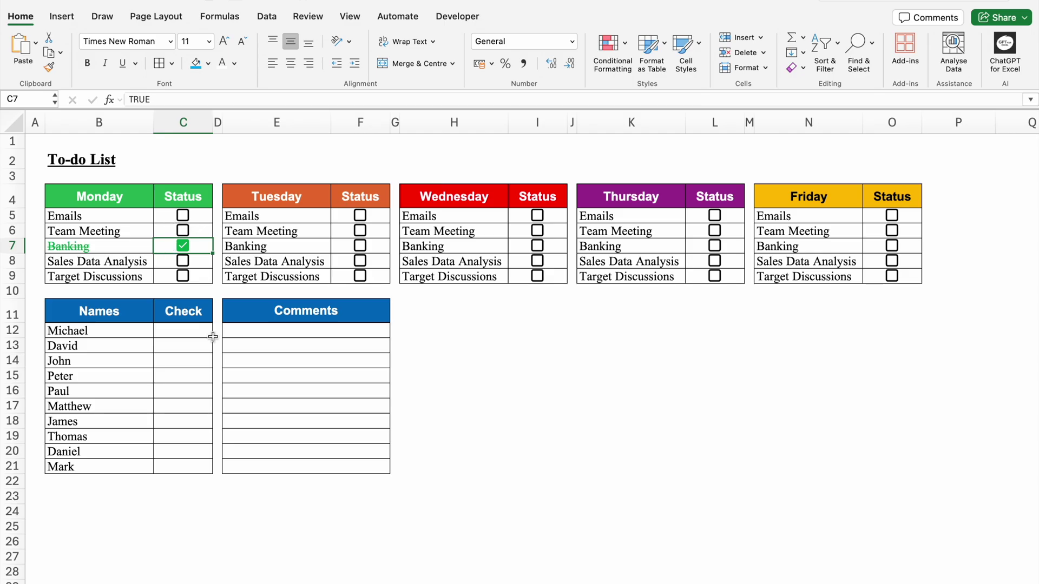
- Clear the ticks in Monday's Status cells C5:C9 and delete the checkboxes themselves
{"action": "left_click_drag", "start_coordinate": [204, 215], "coordinate": [204, 277]}
{"action": "key", "text": "Delete"}
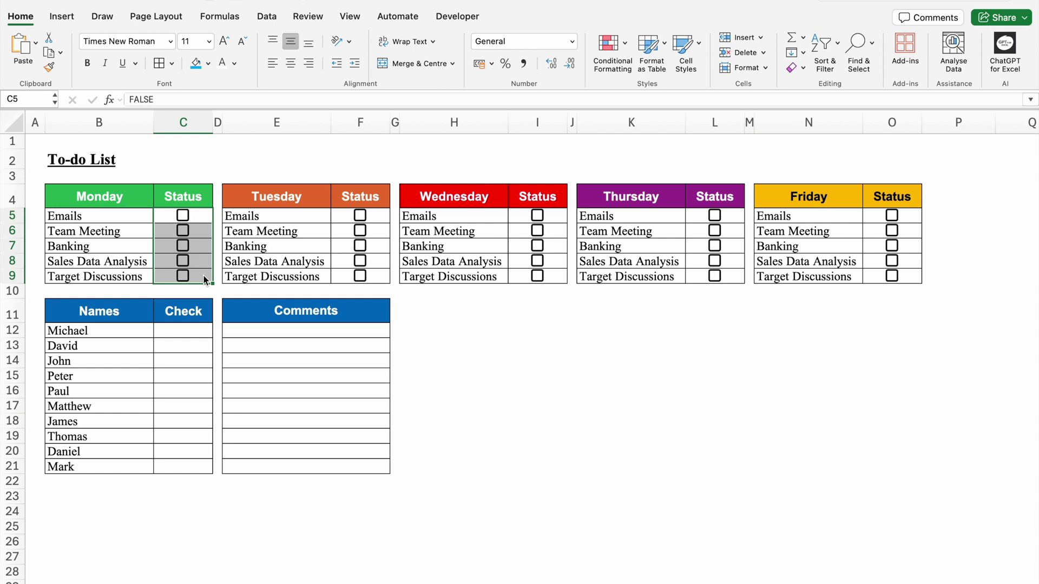
{"action": "key", "text": "Delete"}
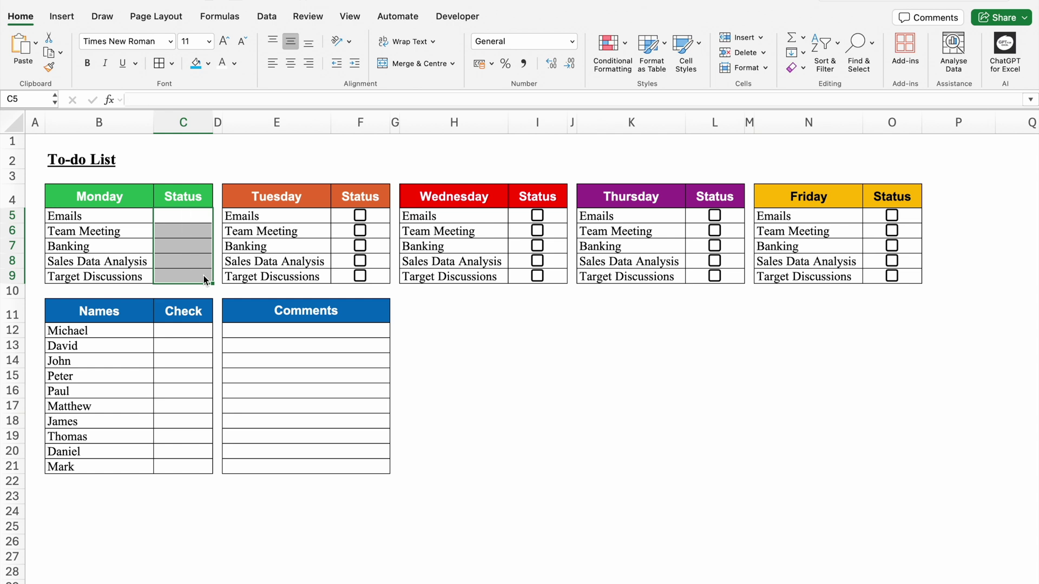
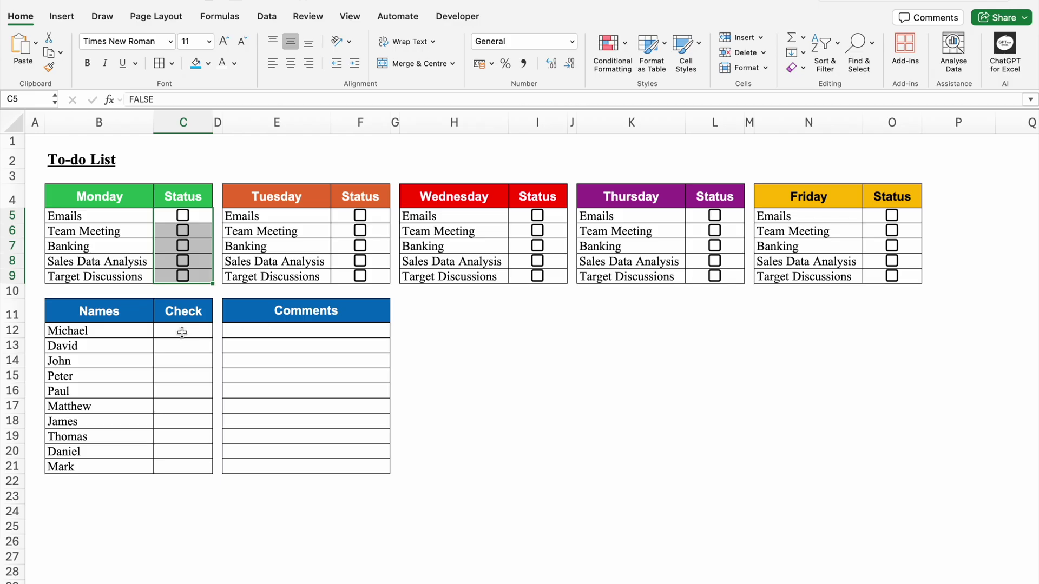
- Insert checkboxes into the Check column cells C12:C21 and tick the one in C14
{"action": "left_click_drag", "start_coordinate": [182, 328], "coordinate": [185, 464]}
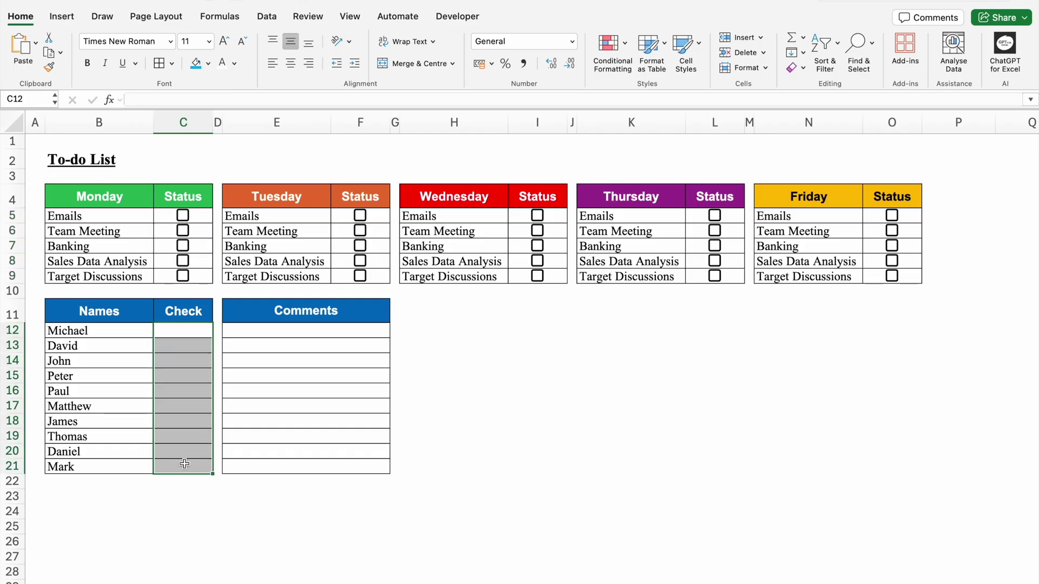
{"action": "left_click", "coordinate": [59, 16]}
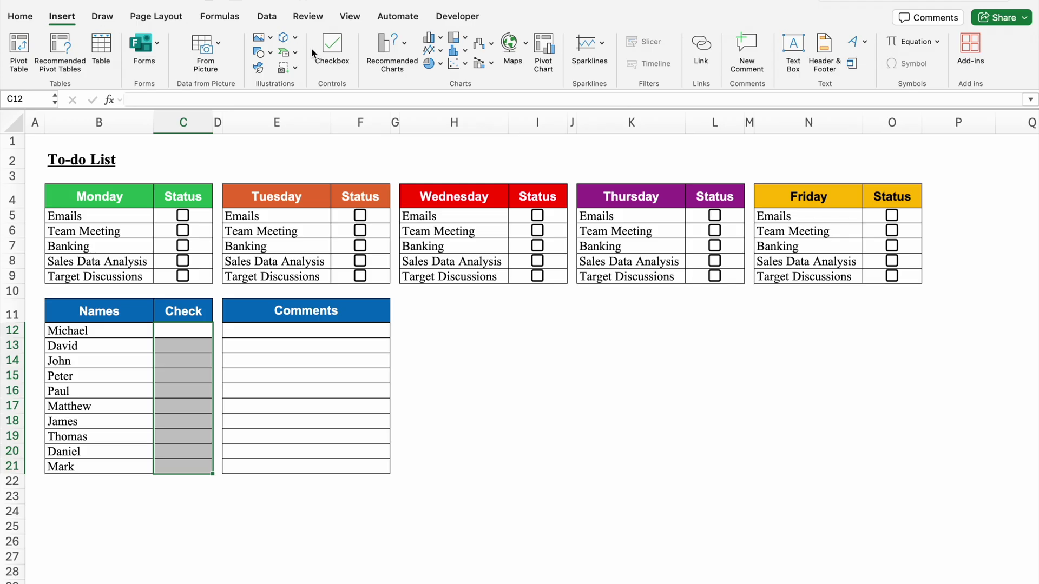
{"action": "left_click", "coordinate": [336, 48]}
{"action": "left_click", "coordinate": [184, 361]}
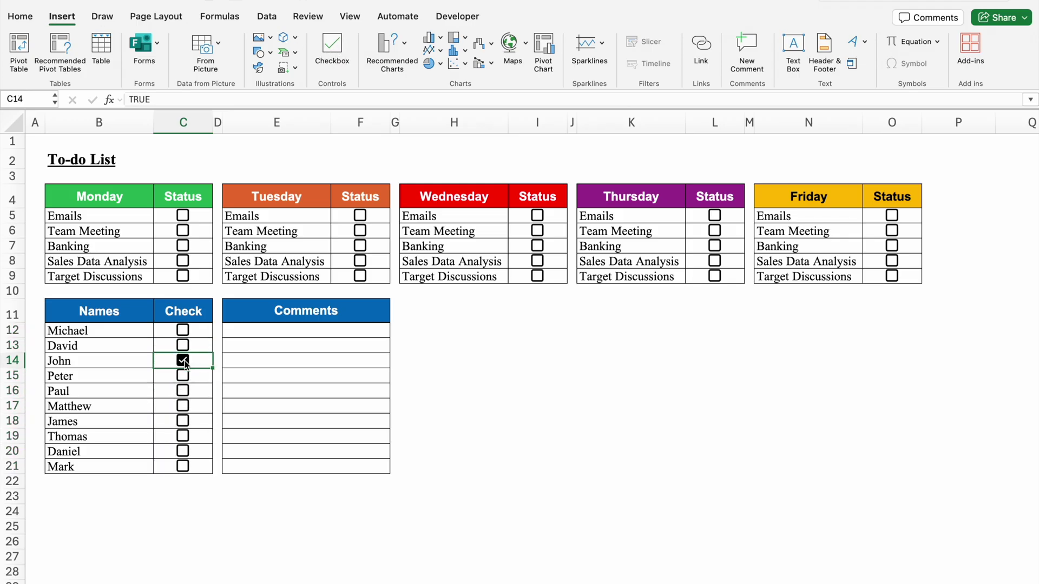
- Enter the formula =IF(C12=True,"Done","") in the first Comments cell, E12
{"action": "left_click", "coordinate": [262, 330]}
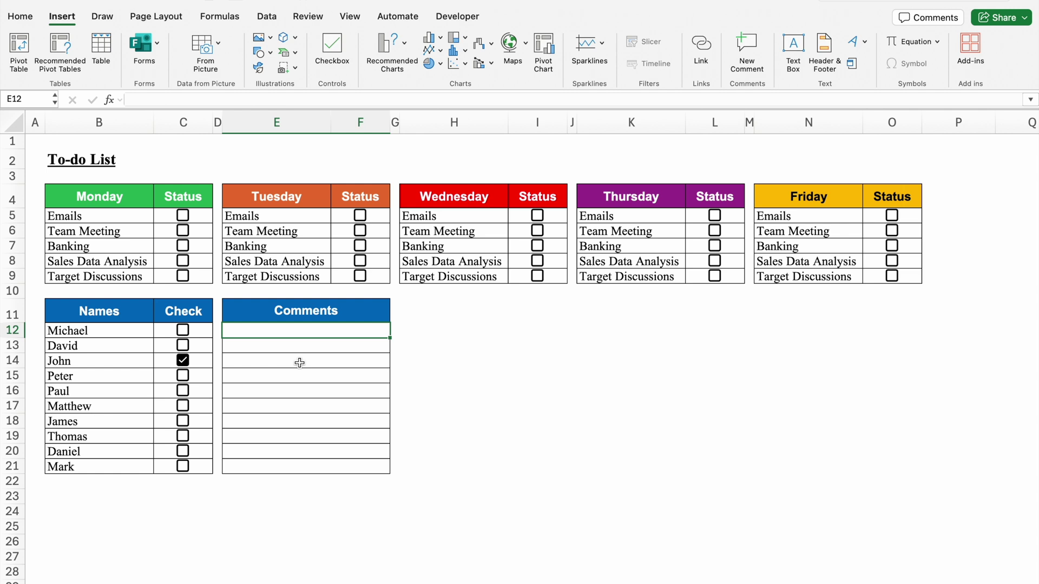
{"action": "type", "text": "=IF"}
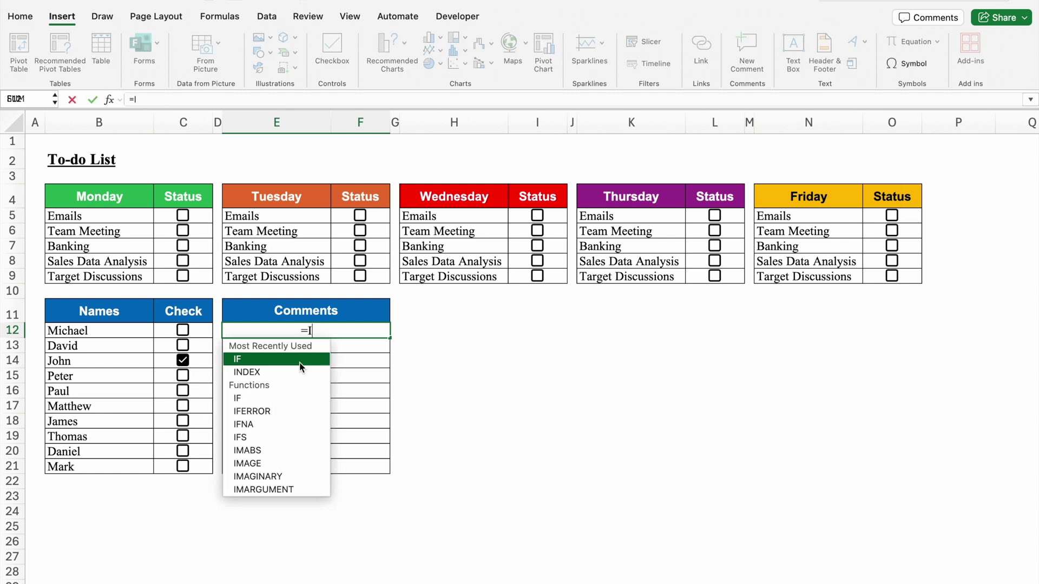
{"action": "double_click", "coordinate": [301, 368]}
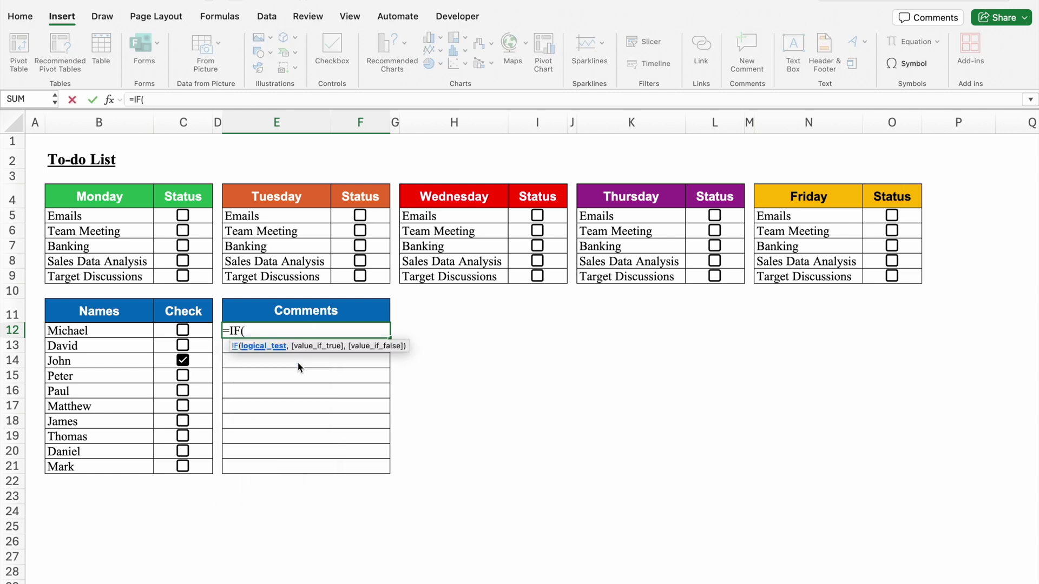
{"action": "left_click", "coordinate": [202, 330]}
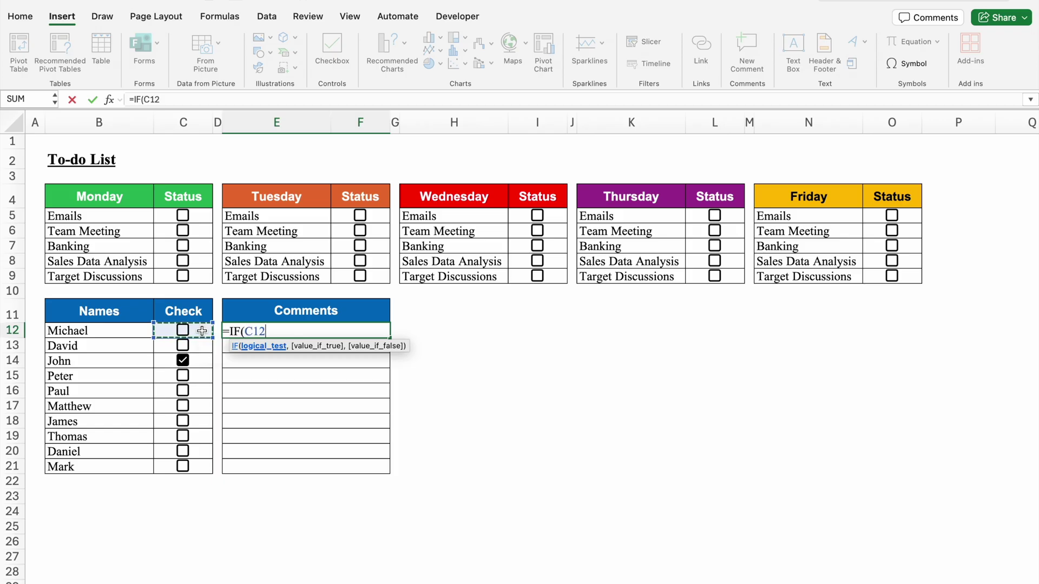
{"action": "type", "text": "="}
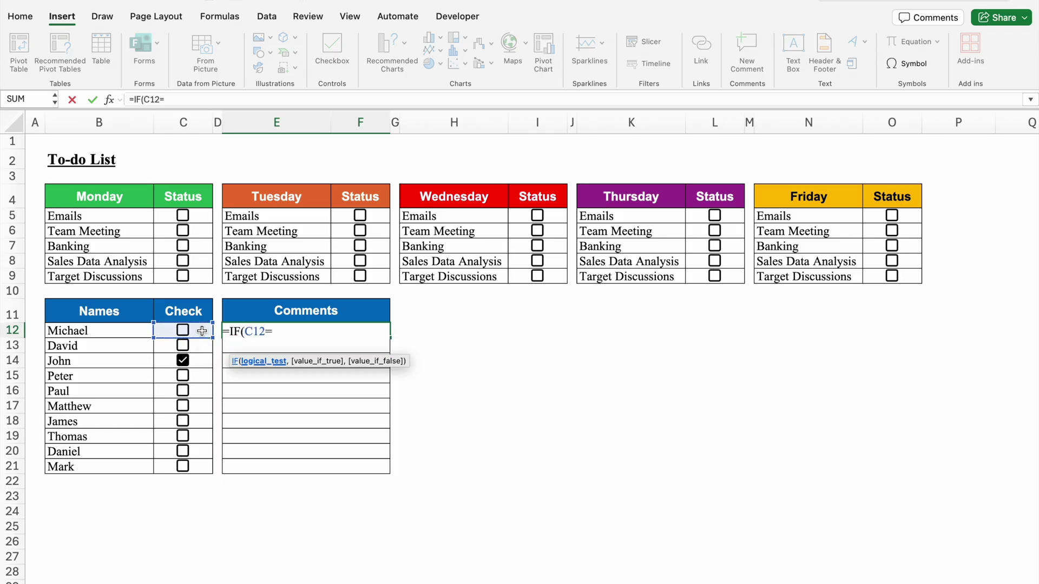
{"action": "type", "text": "True"}
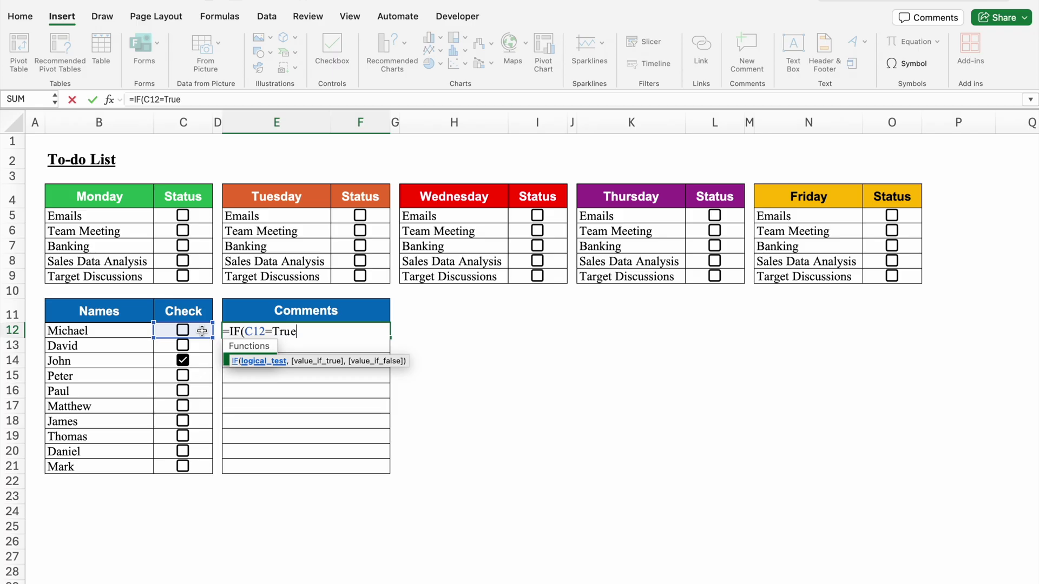
{"action": "type", "text": ","}
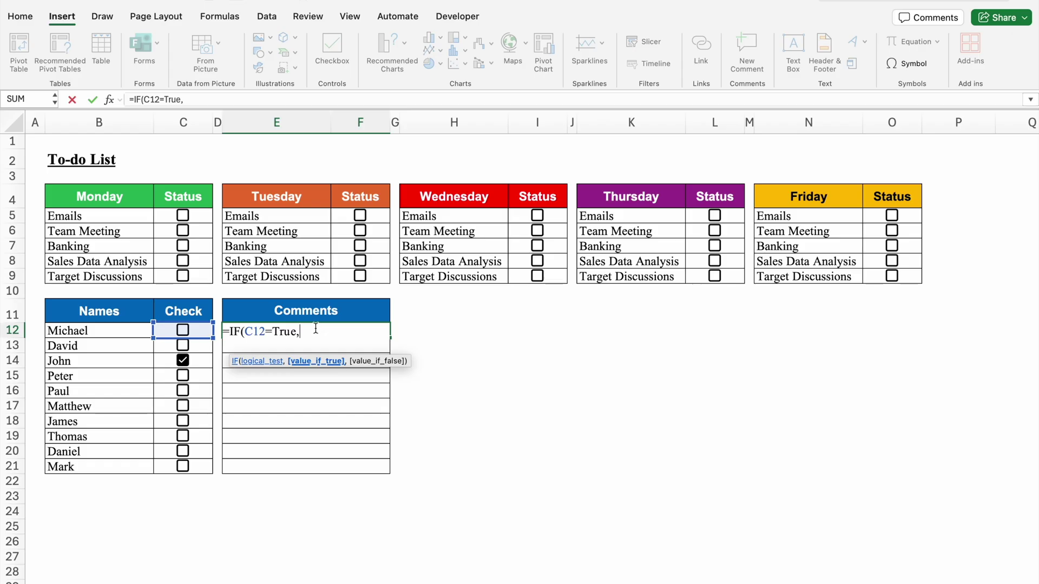
{"action": "type", "text": "\"Done\","}
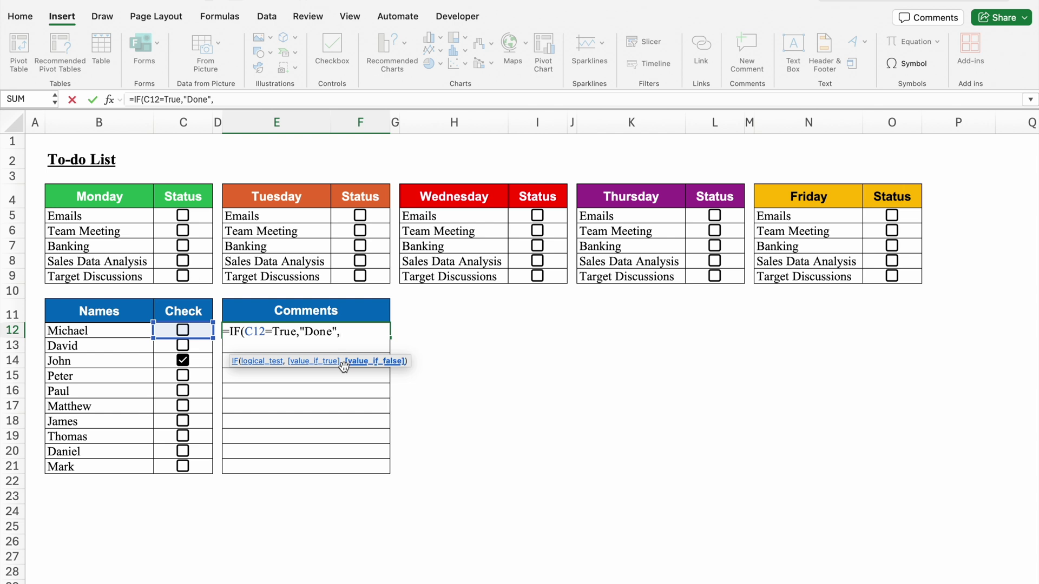
{"action": "type", "text": "\"\")"}
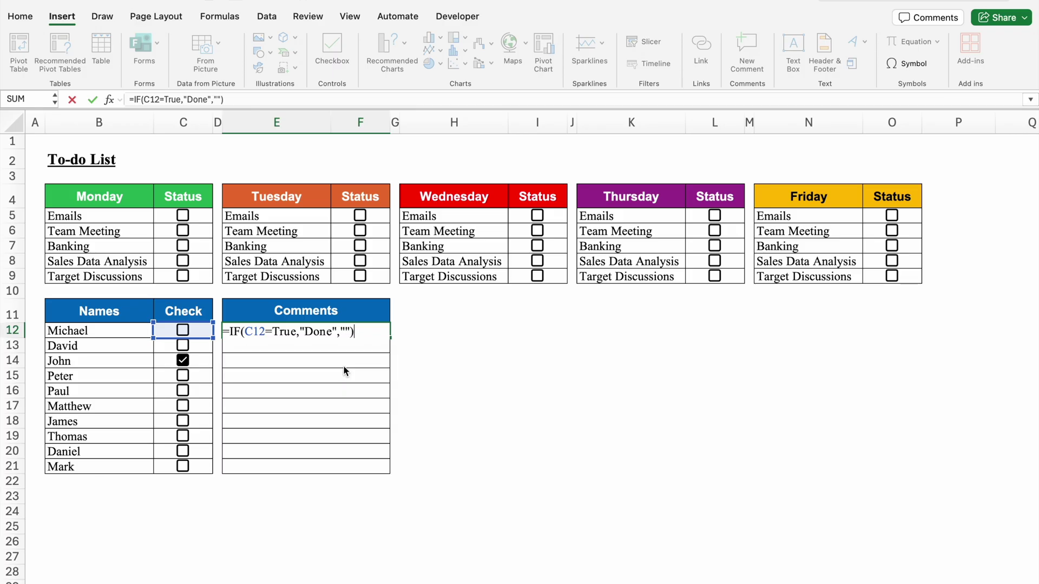
{"action": "key", "text": "Return"}
- Fill the E12 formula down the Comments column to row 21
{"action": "left_click", "coordinate": [341, 330]}
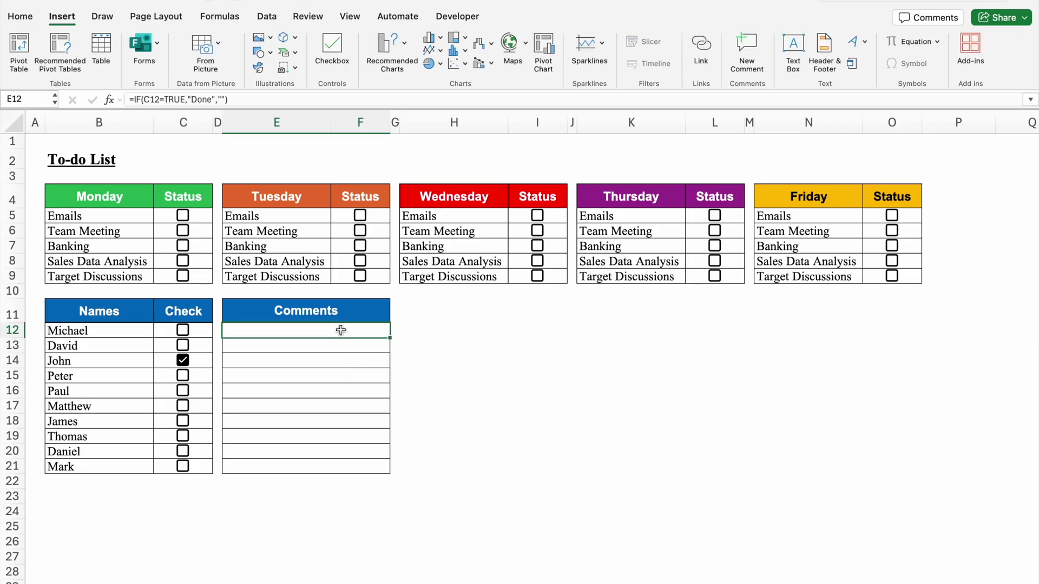
{"action": "left_click_drag", "start_coordinate": [390, 337], "coordinate": [392, 471]}
{"action": "left_click", "coordinate": [411, 467]}
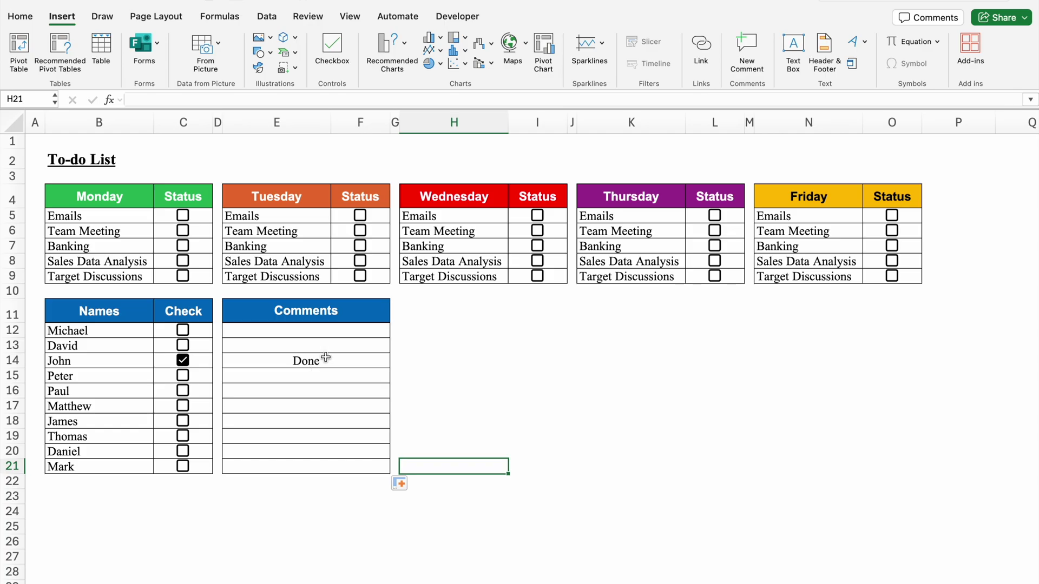
- Test the Comments formulas by toggling the checkboxes in C14 and C18, leaving only C18 ticked
{"action": "left_click", "coordinate": [183, 422]}
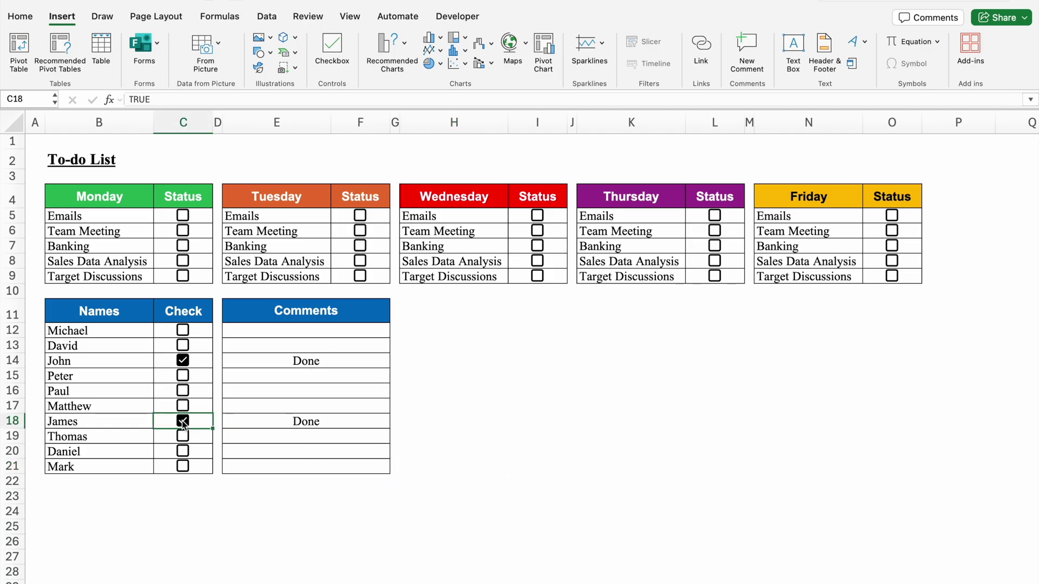
{"action": "left_click", "coordinate": [183, 360]}
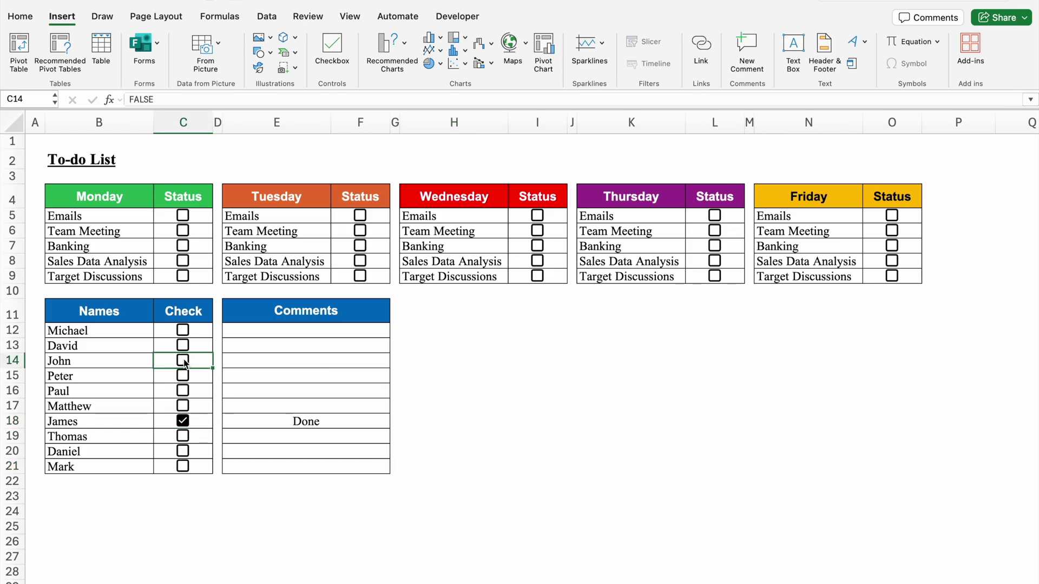
{"action": "left_click", "coordinate": [183, 421]}
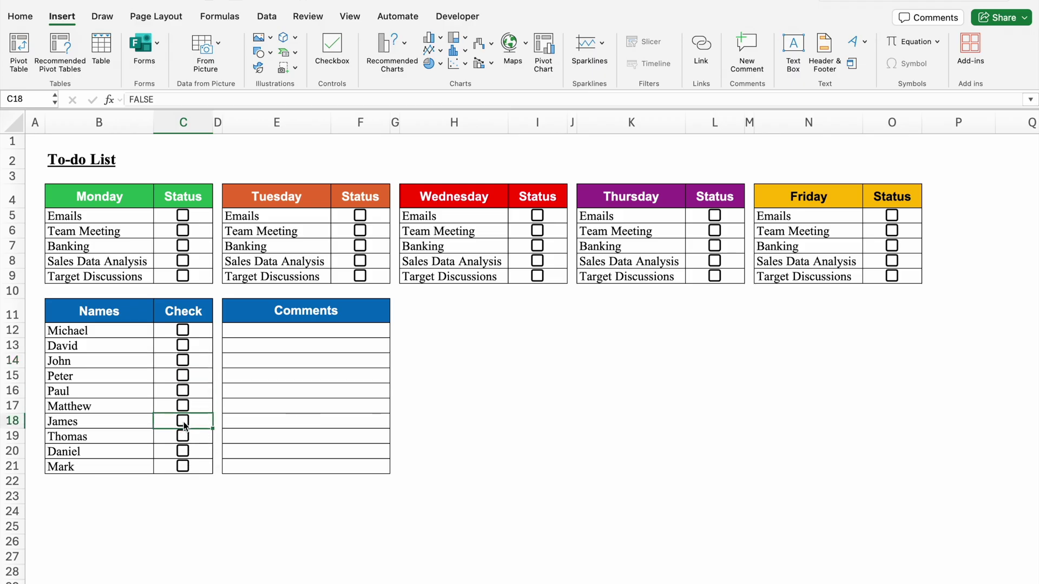
{"action": "left_click", "coordinate": [183, 422]}
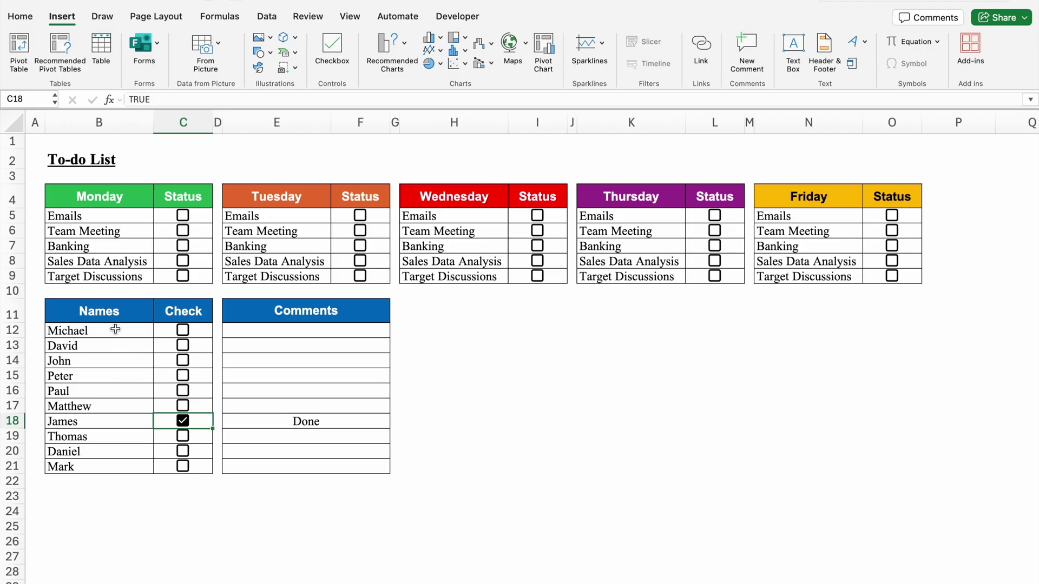
- Start a Classic conditional formatting rule for B12:F21 that uses a formula to determine which cells to format
{"action": "left_click_drag", "start_coordinate": [116, 330], "coordinate": [327, 466]}
{"action": "left_click", "coordinate": [33, 21]}
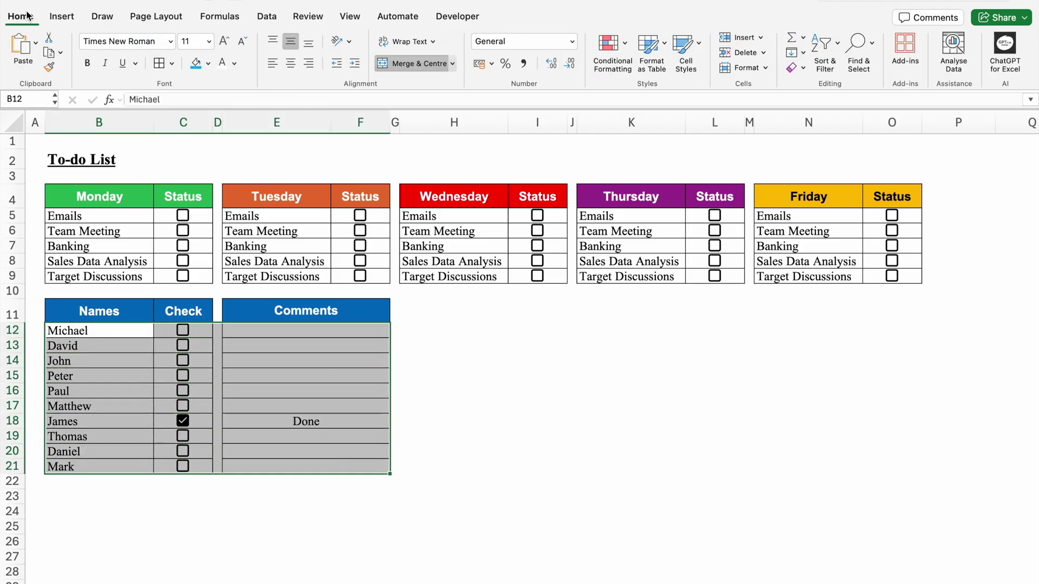
{"action": "left_click", "coordinate": [612, 51]}
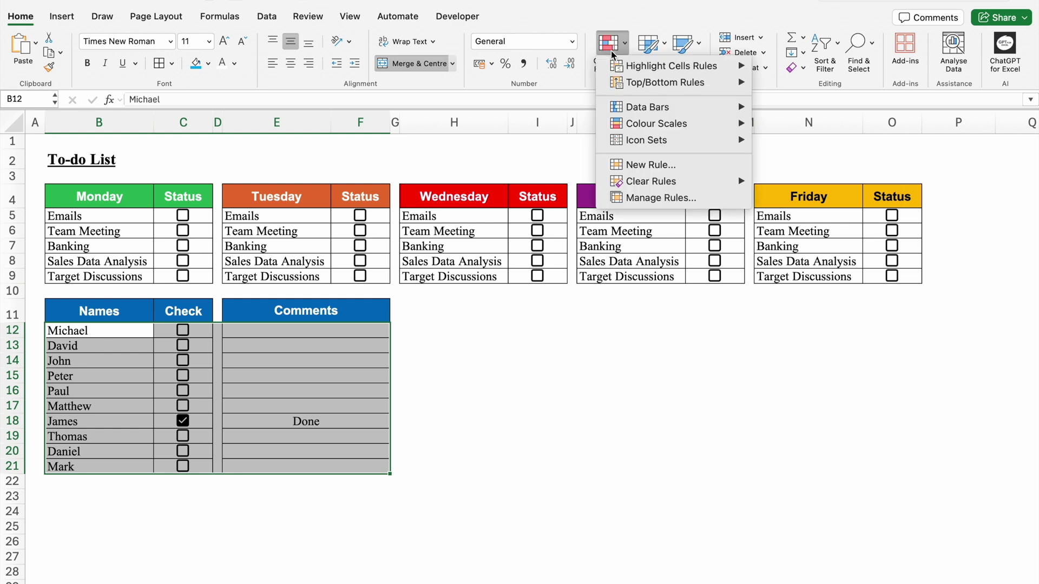
{"action": "left_click", "coordinate": [651, 165]}
{"action": "left_click", "coordinate": [518, 135]}
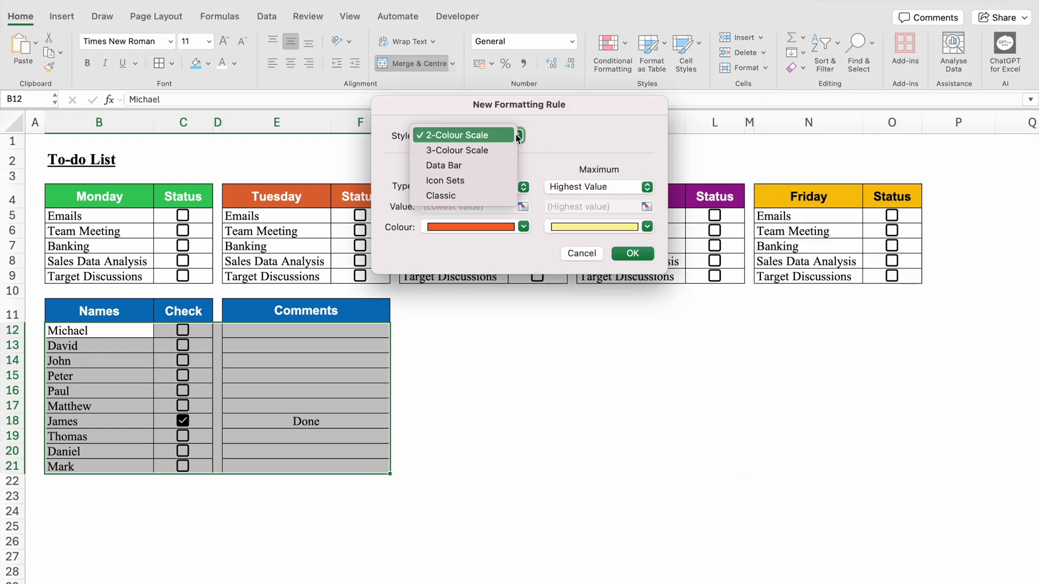
{"action": "left_click", "coordinate": [470, 196]}
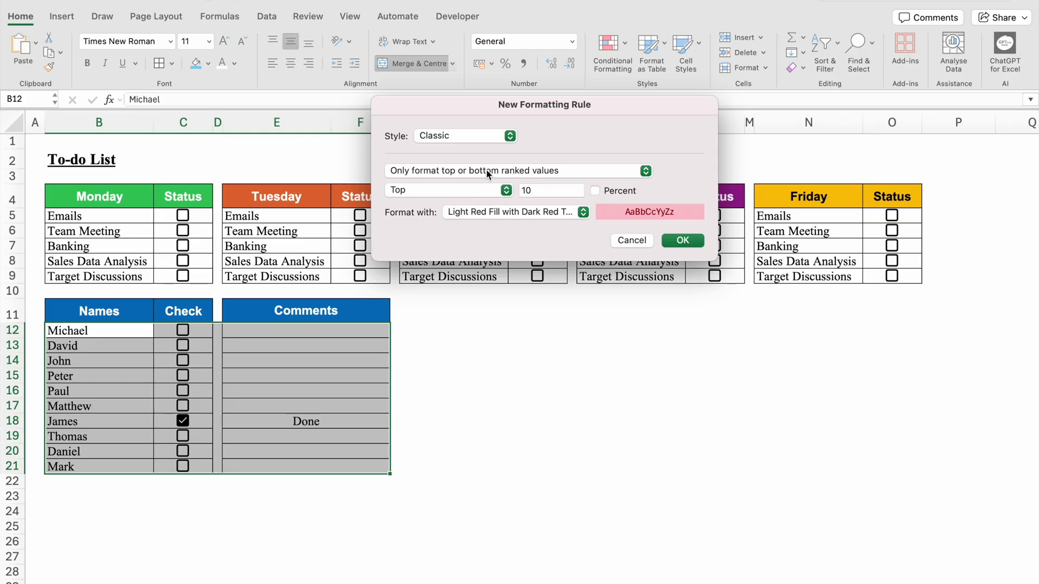
{"action": "left_click", "coordinate": [489, 171]}
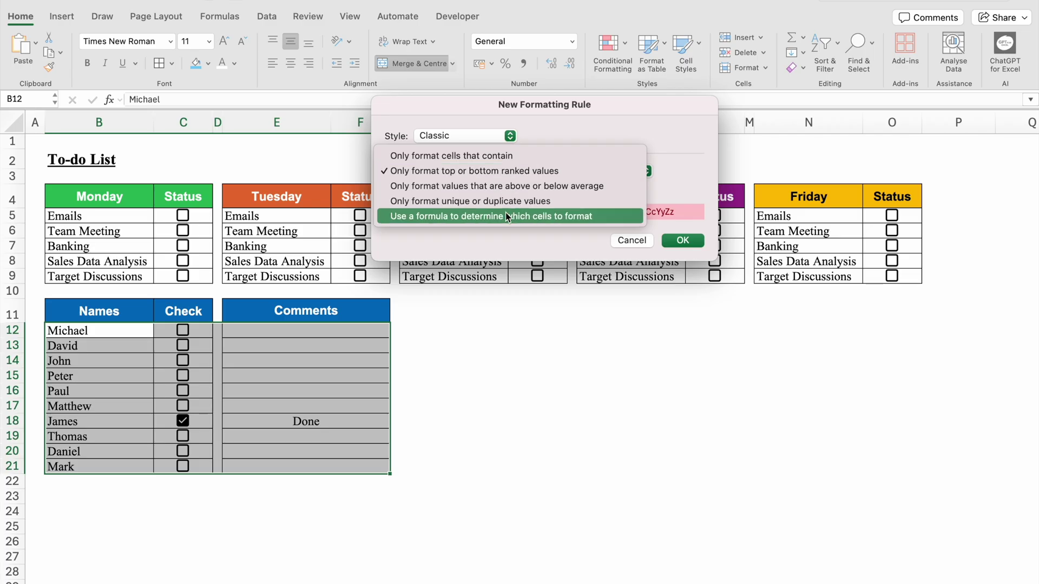
{"action": "left_click", "coordinate": [506, 215]}
- Enter =$C12=True as the names table rule's formula, with only the column reference absolute
{"action": "left_click", "coordinate": [476, 190]}
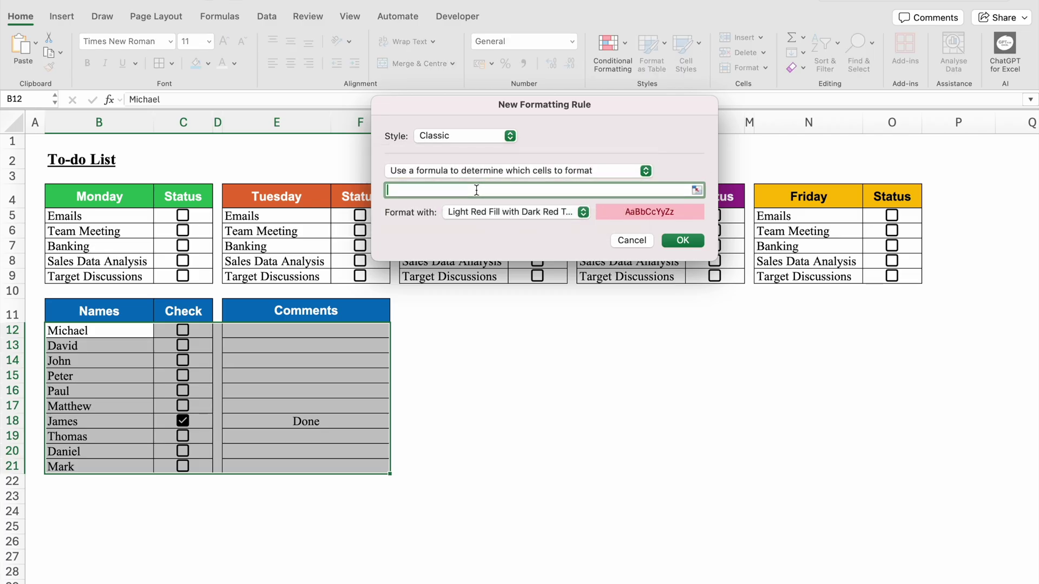
{"action": "type", "text": "="}
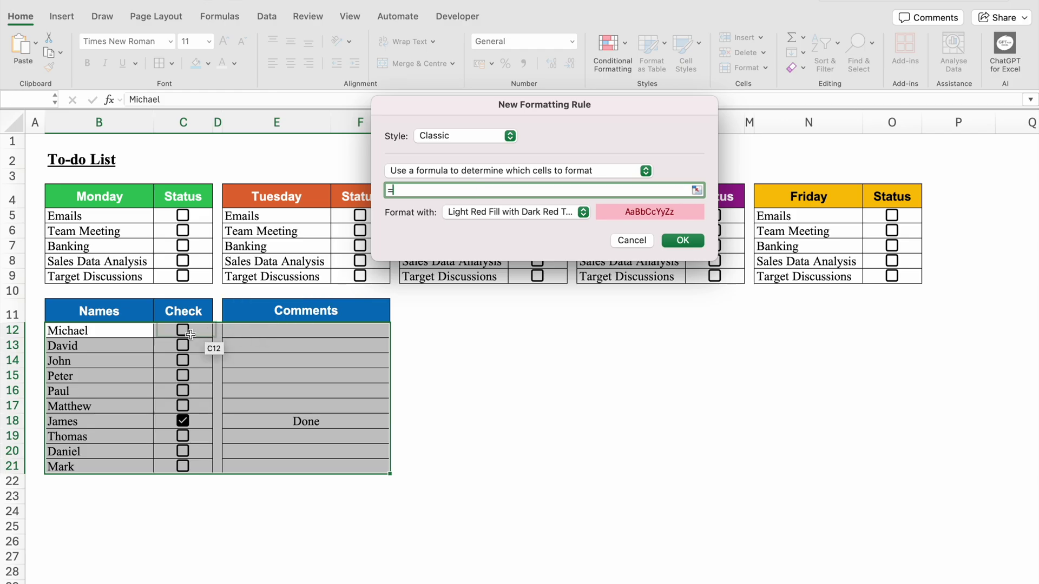
{"action": "left_click", "coordinate": [200, 328]}
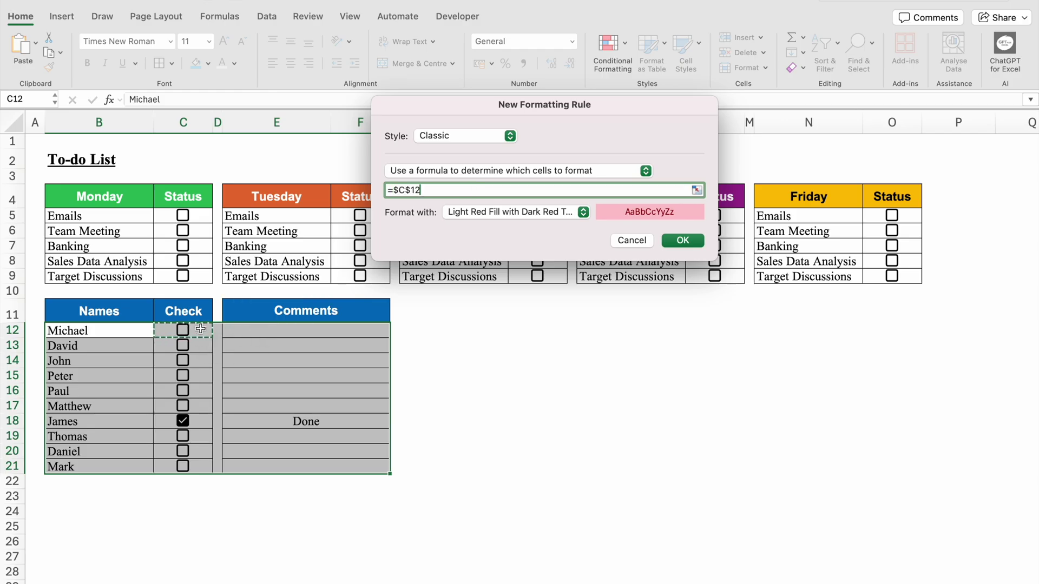
{"action": "left_click", "coordinate": [410, 190]}
{"action": "key", "text": "BackSpace"}
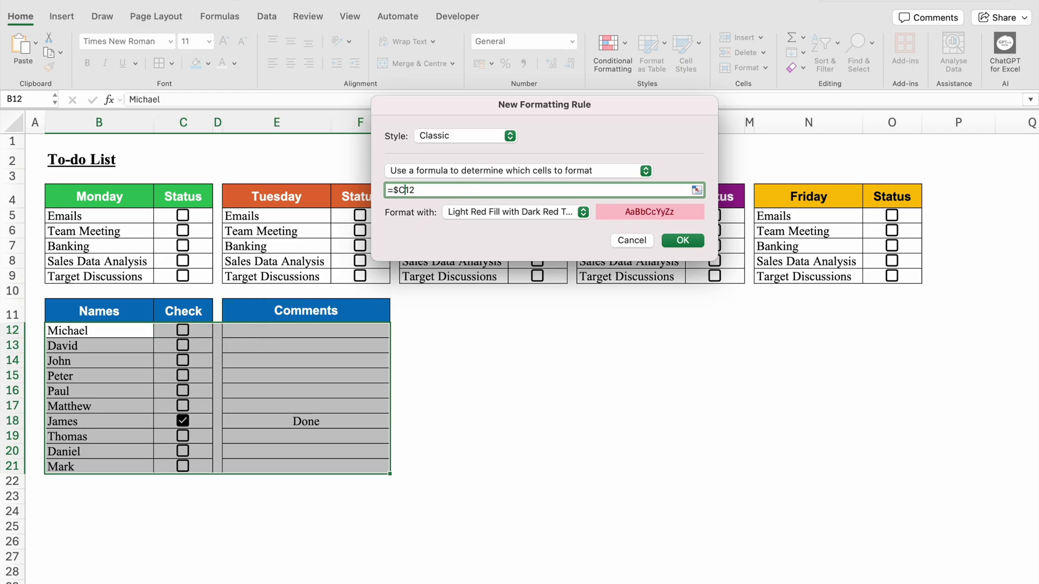
{"action": "left_click", "coordinate": [432, 187]}
{"action": "type", "text": "=True"}
- Give the names table rule a customised format with strikethrough and red font colour, and apply the rule
{"action": "left_click", "coordinate": [583, 212]}
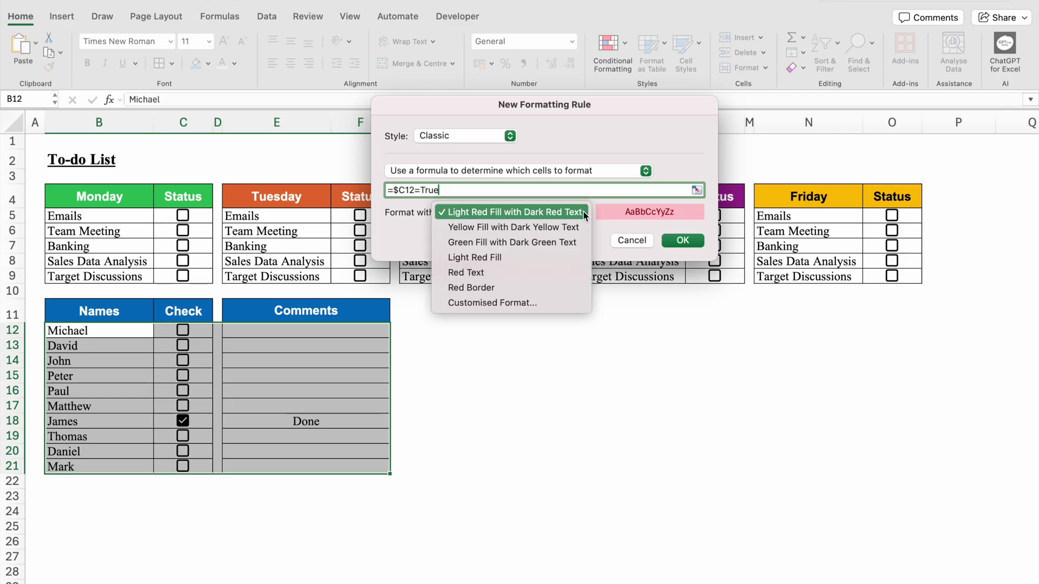
{"action": "left_click", "coordinate": [529, 304]}
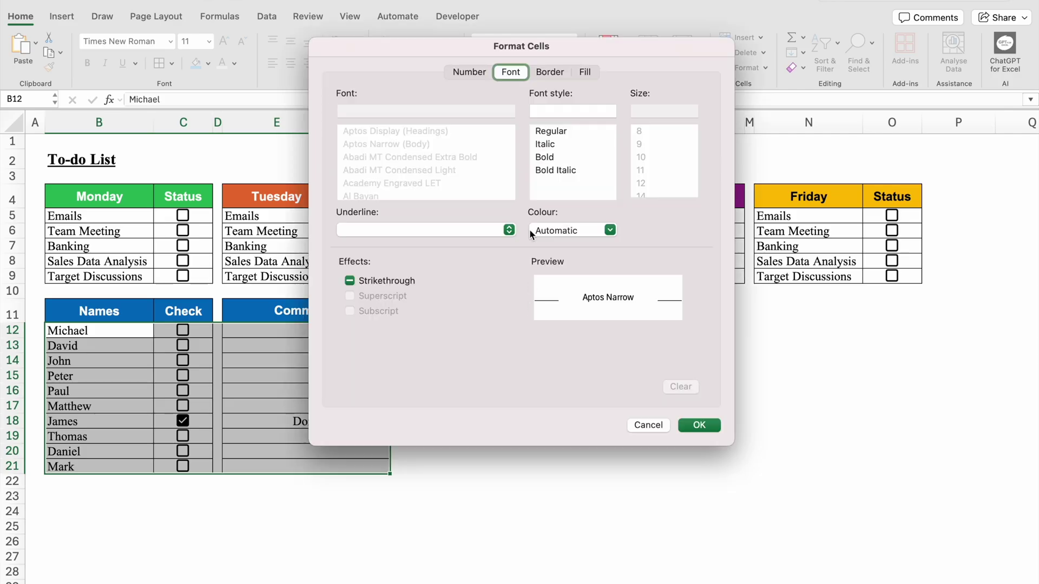
{"action": "left_click", "coordinate": [351, 282]}
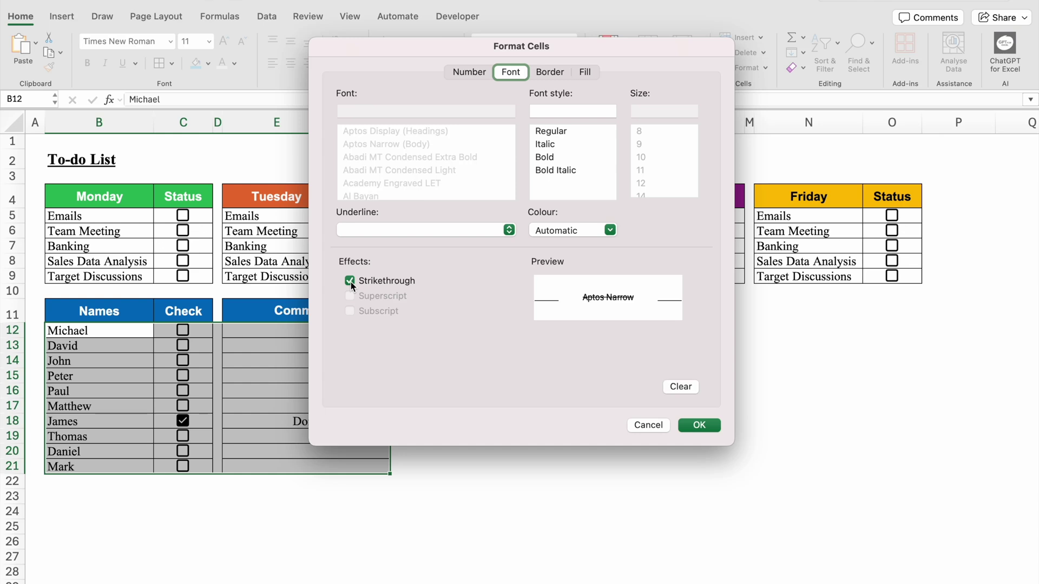
{"action": "left_click", "coordinate": [610, 231]}
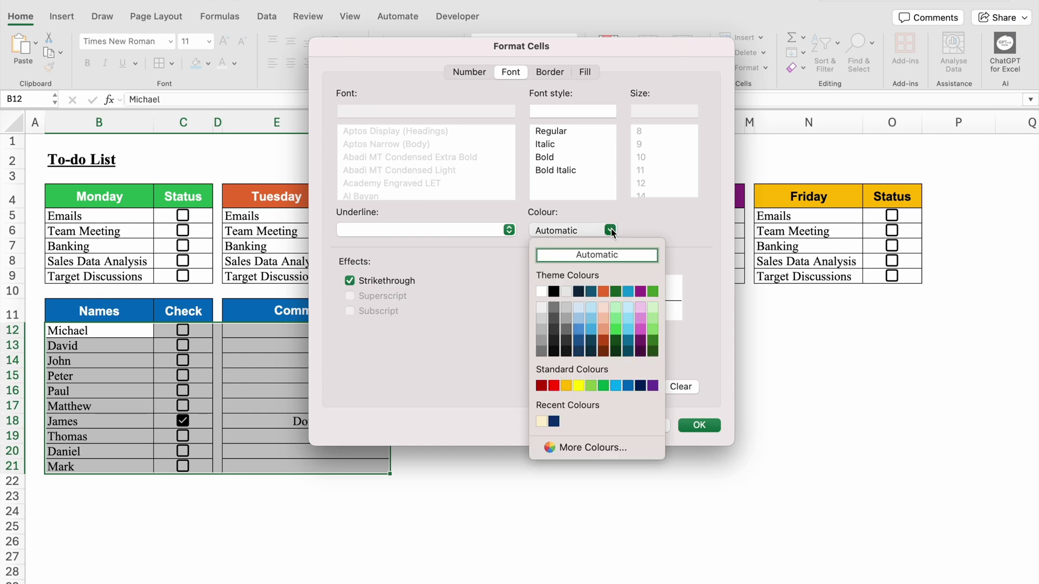
{"action": "left_click", "coordinate": [554, 386]}
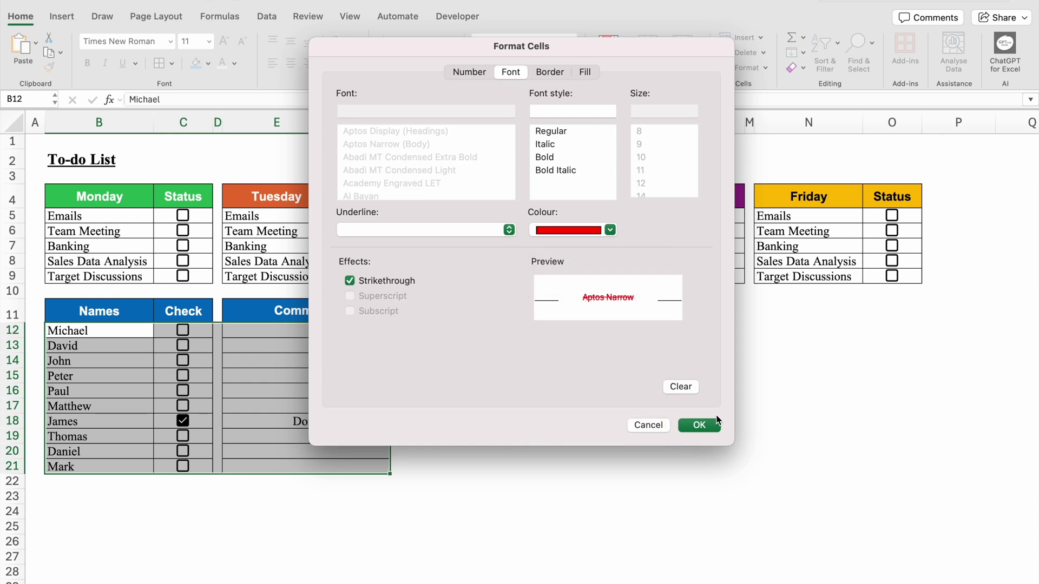
{"action": "left_click", "coordinate": [699, 426]}
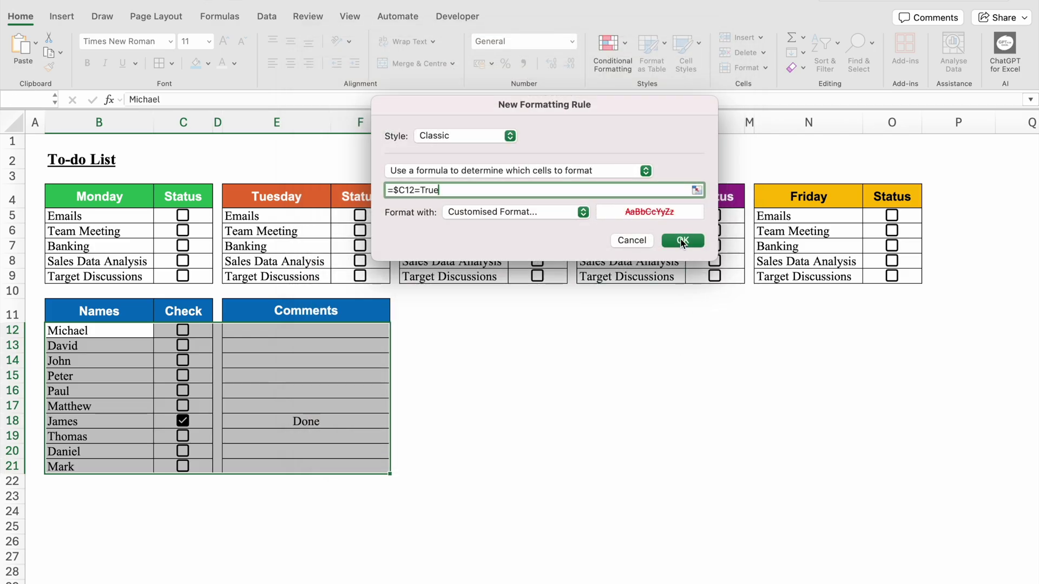
{"action": "left_click", "coordinate": [682, 239]}
{"action": "left_click", "coordinate": [514, 464]}
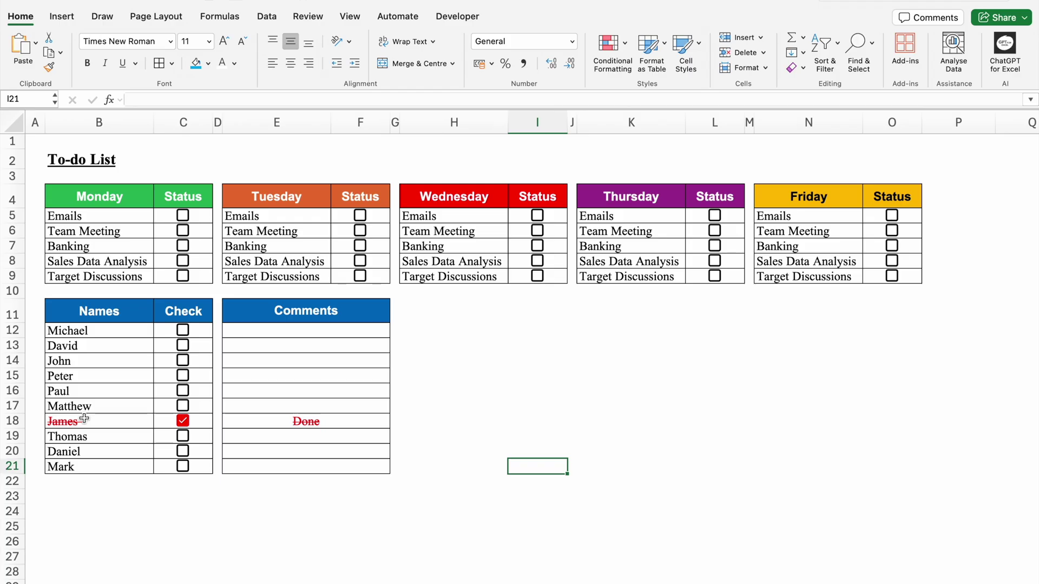
- Test the conditional formatting by ticking and unticking the checkbox in C12, and toggle the one in C18
{"action": "left_click", "coordinate": [184, 332]}
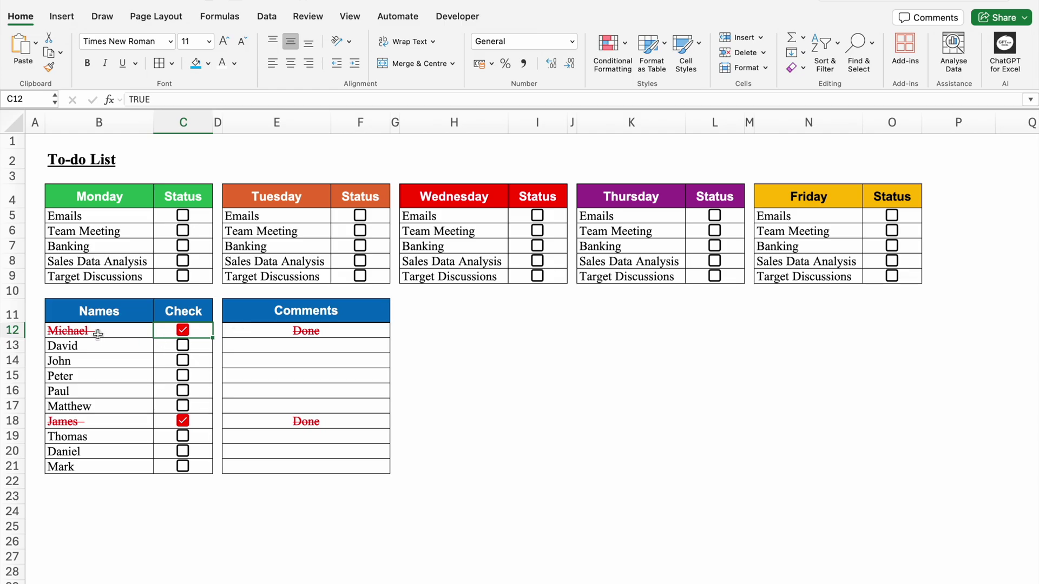
{"action": "left_click", "coordinate": [182, 332]}
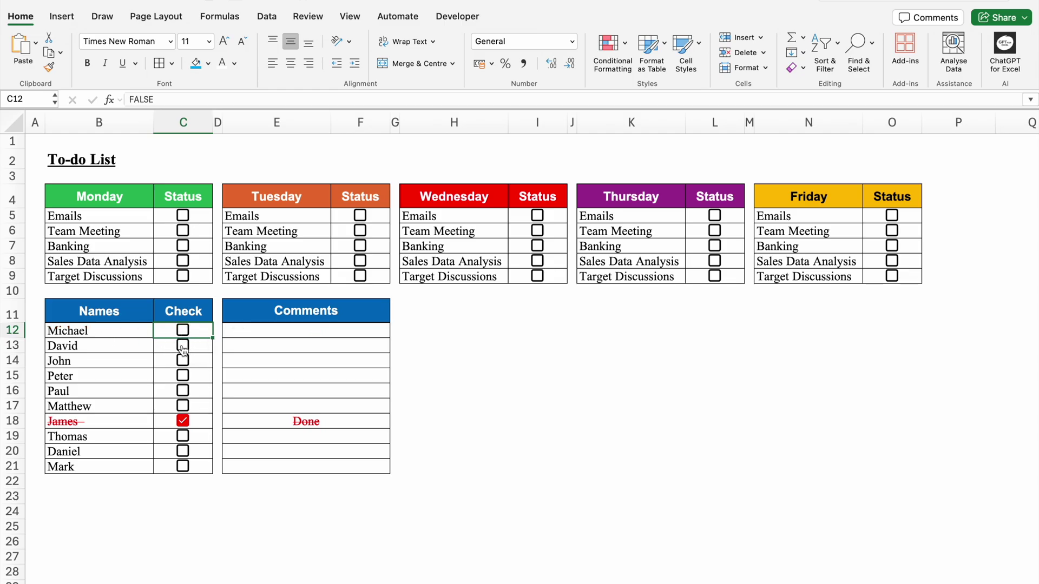
{"action": "left_click", "coordinate": [182, 421]}
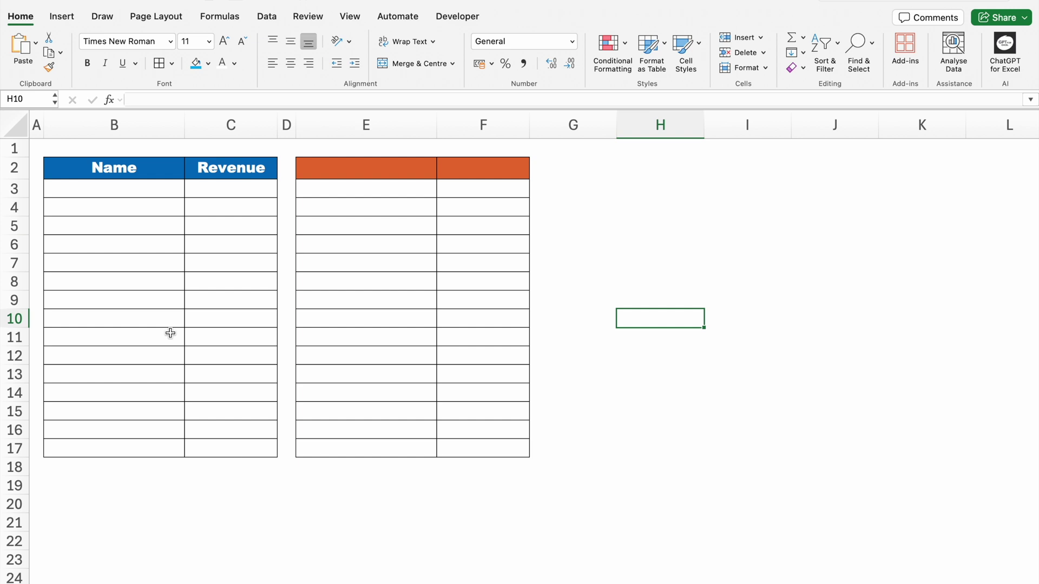
- Enter =Data!B4:C24 in B3 to bring in the names and revenues from the Data sheet
{"action": "left_click", "coordinate": [130, 192]}
{"action": "type", "text": "="}
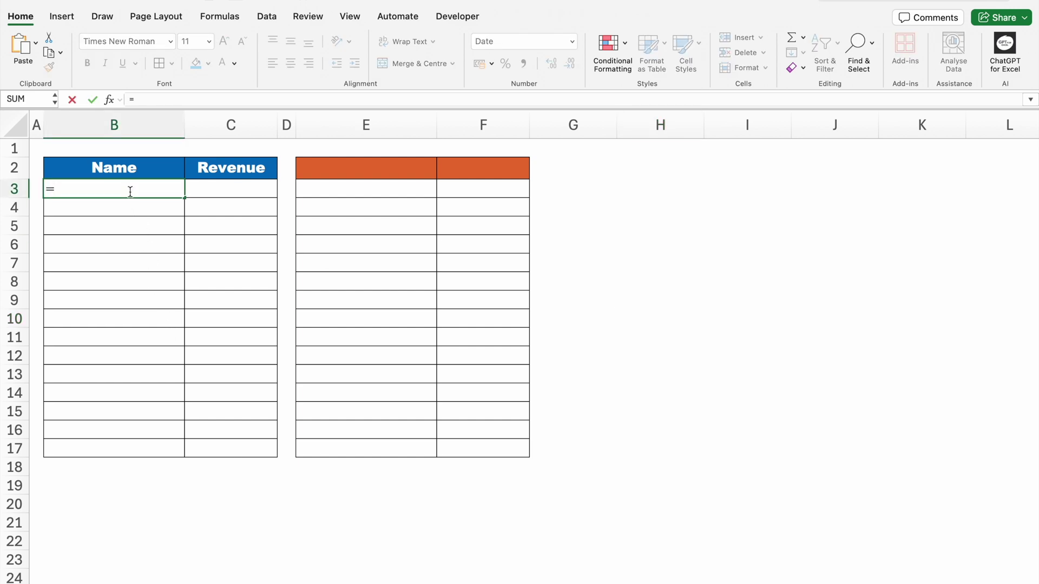
{"action": "key", "text": "ctrl+Page_Down"}
{"action": "left_click_drag", "start_coordinate": [179, 208], "coordinate": [247, 572]}
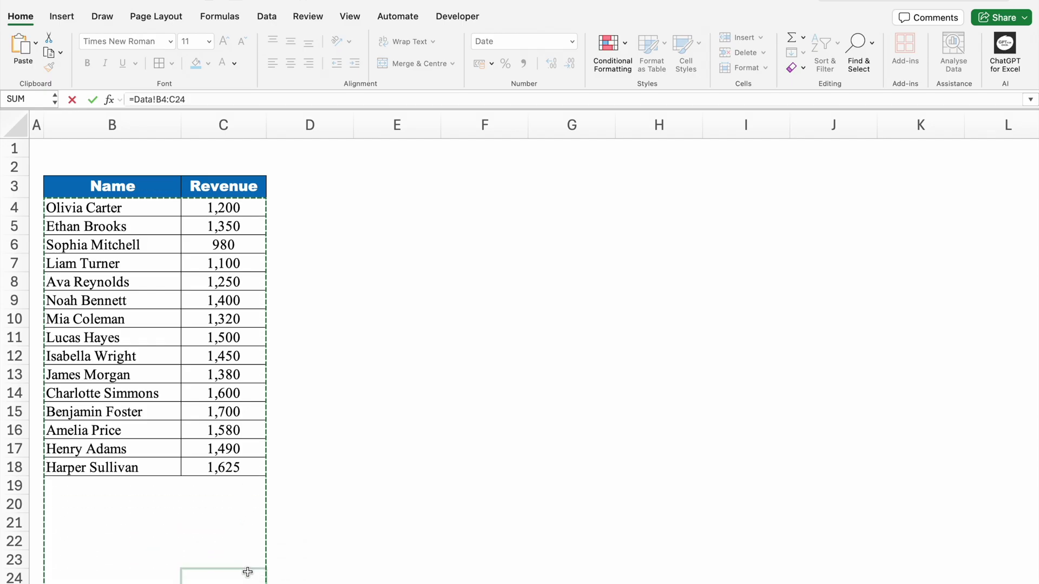
{"action": "key", "text": "Return"}
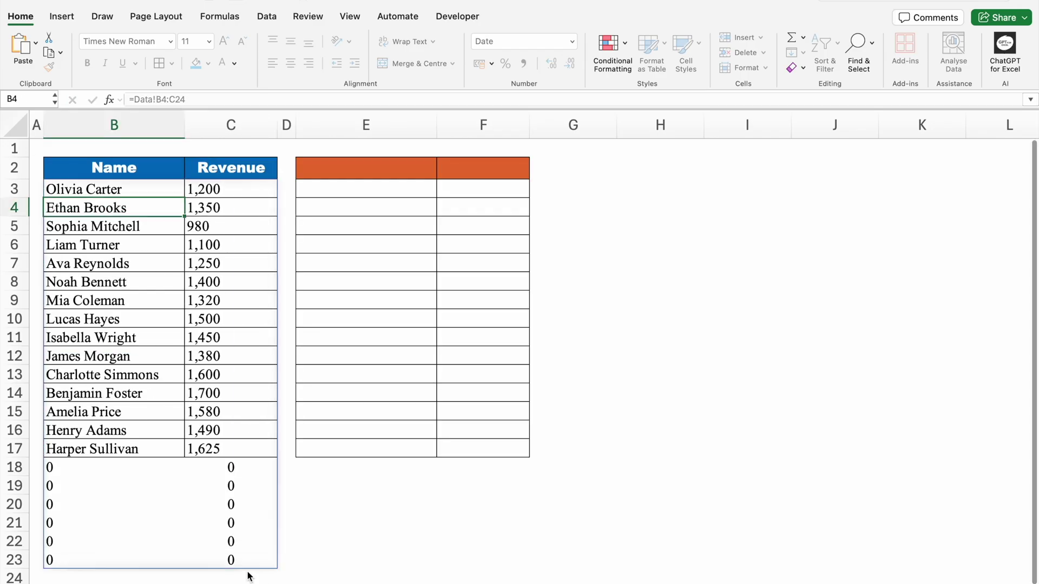
- Review the spilled range in column B and trim its trailing blank rows by changing the B3 formula to =Data!B4:.C24
{"action": "left_click", "coordinate": [139, 260]}
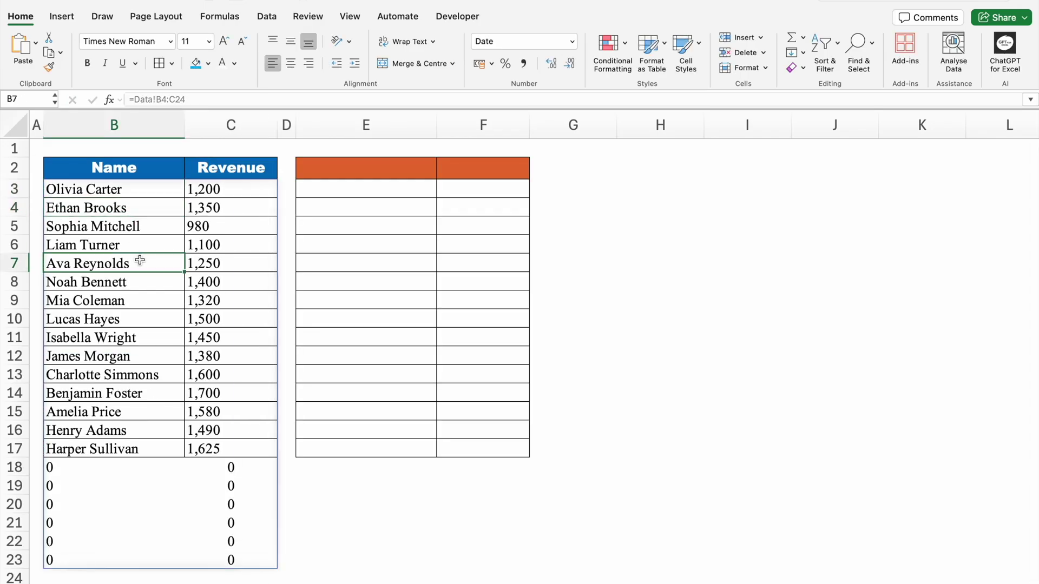
{"action": "left_click", "coordinate": [70, 469]}
{"action": "left_click", "coordinate": [126, 189]}
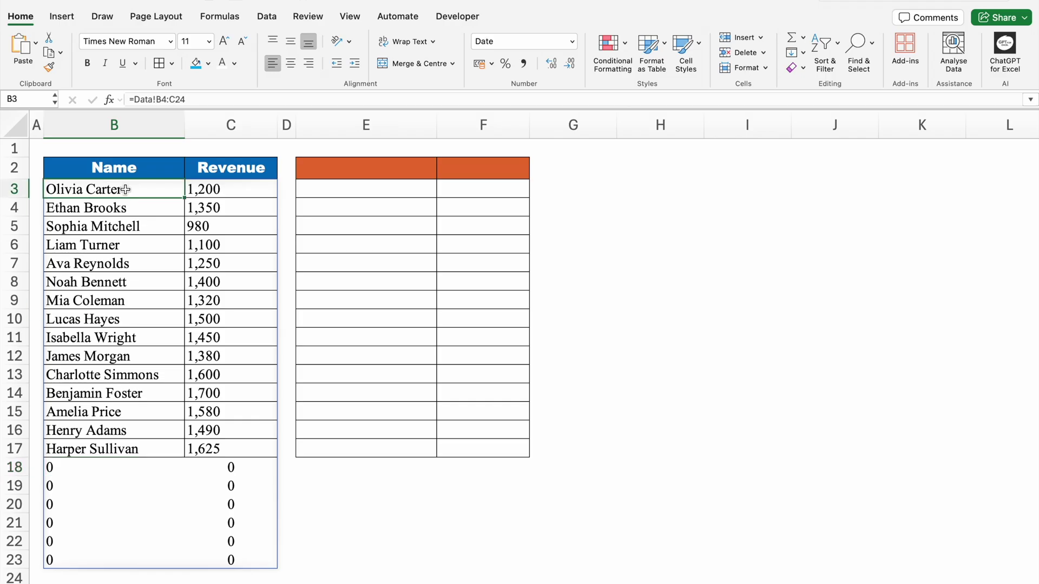
{"action": "left_click", "coordinate": [130, 225]}
{"action": "left_click", "coordinate": [130, 282]}
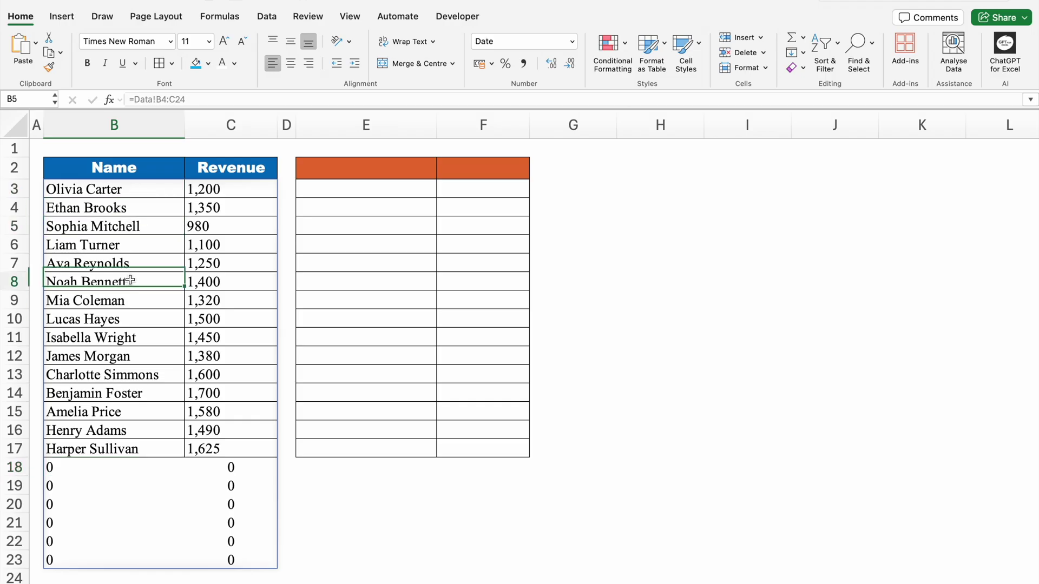
{"action": "left_click", "coordinate": [130, 321]}
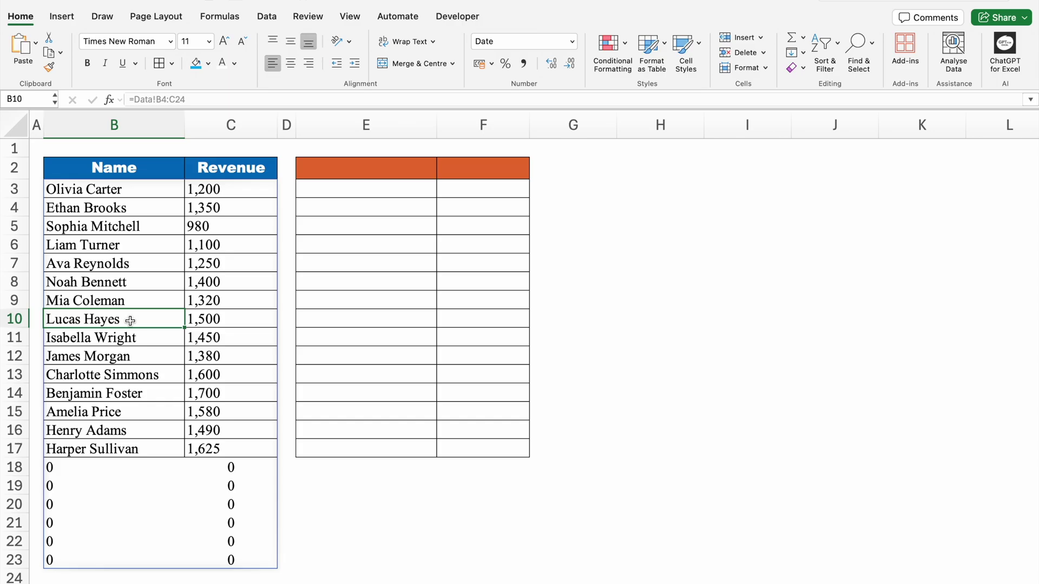
{"action": "left_click", "coordinate": [146, 190]}
{"action": "double_click", "coordinate": [264, 340]}
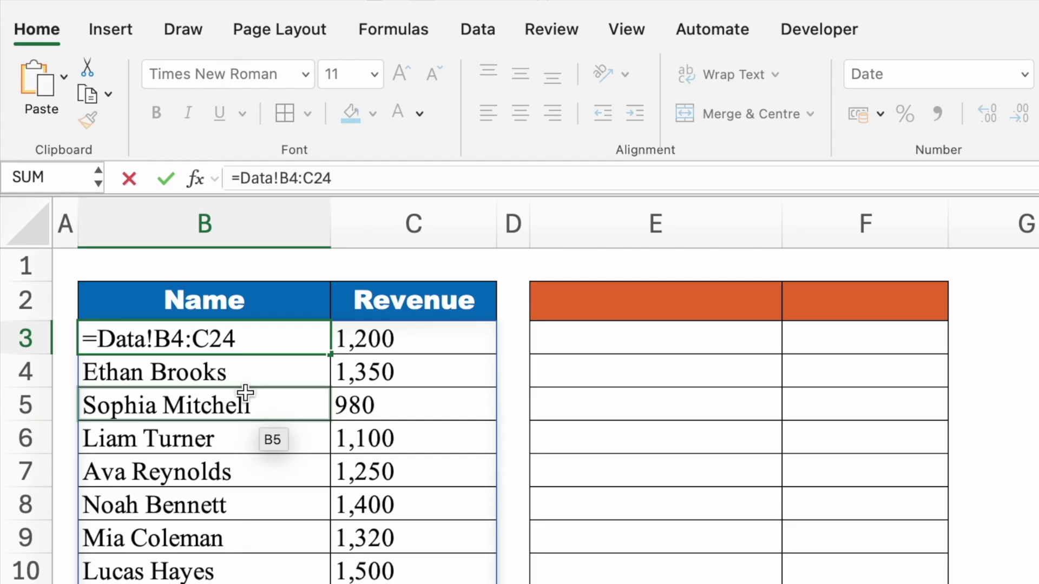
{"action": "type", "text": "."}
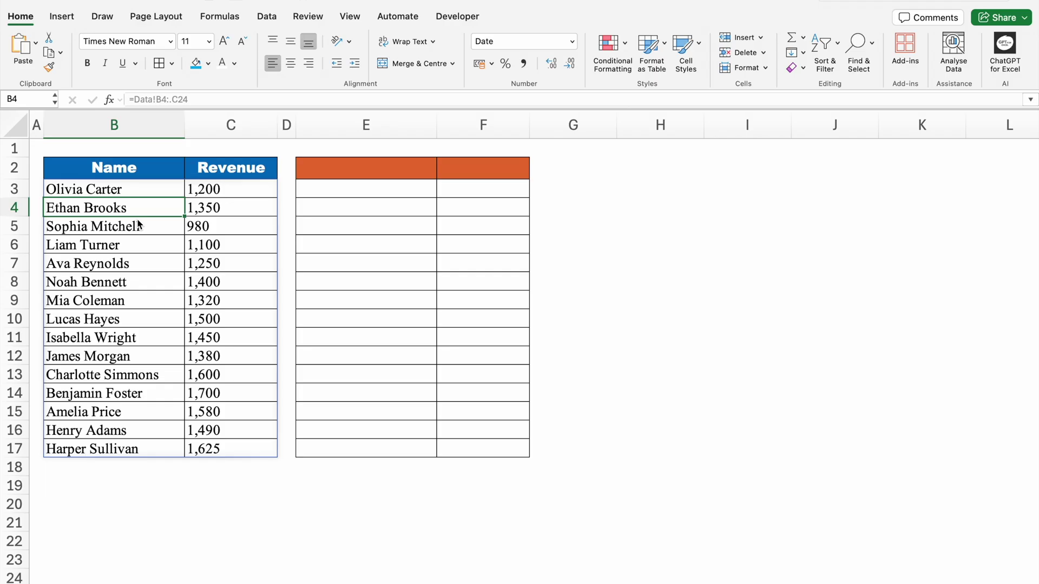
- Examine the trimmed results in column B, the cells below the table and the formula in B3
{"action": "left_click", "coordinate": [114, 337]}
{"action": "left_click", "coordinate": [118, 463]}
{"action": "left_click", "coordinate": [120, 498]}
{"action": "left_click", "coordinate": [123, 518]}
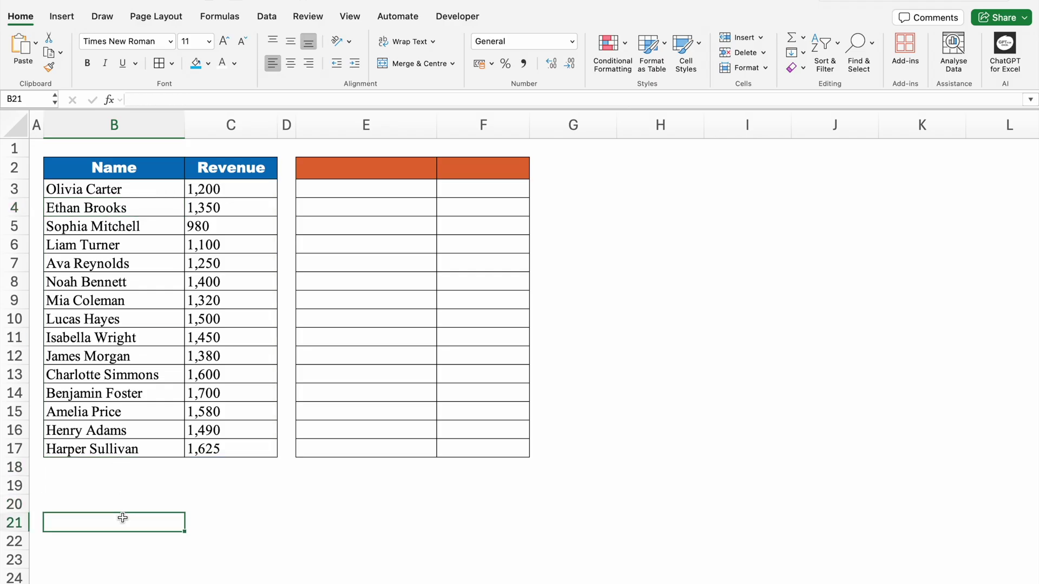
{"action": "left_click", "coordinate": [132, 189]}
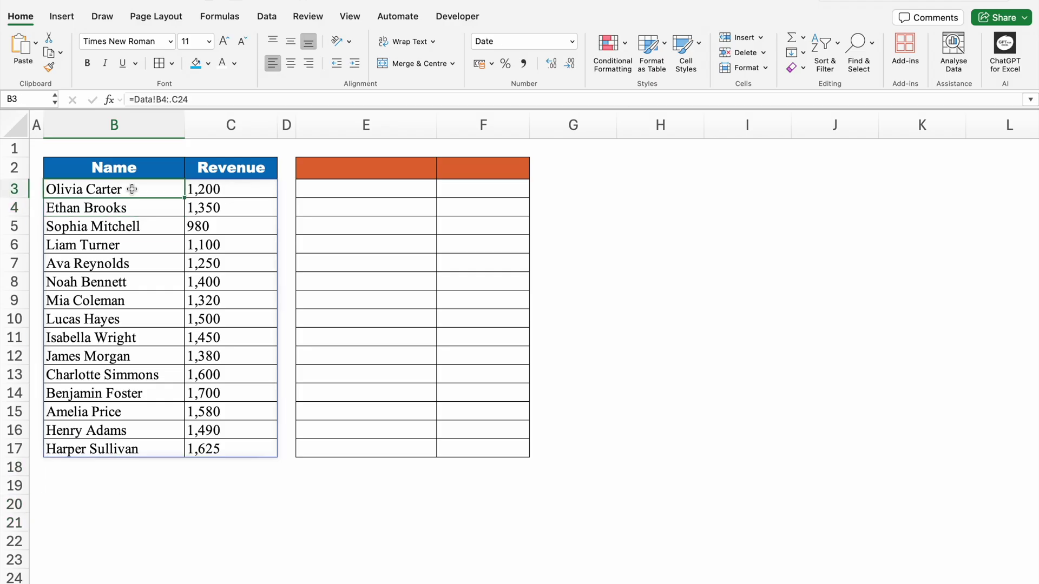
{"action": "left_click", "coordinate": [131, 208]}
{"action": "left_click", "coordinate": [132, 230]}
{"action": "left_click", "coordinate": [148, 188]}
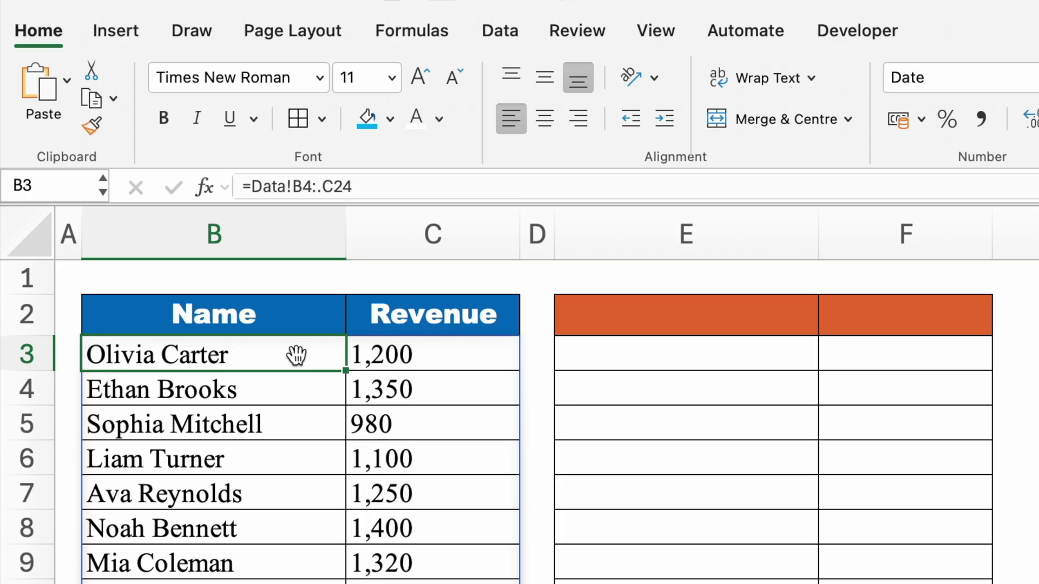
{"action": "double_click", "coordinate": [295, 354]}
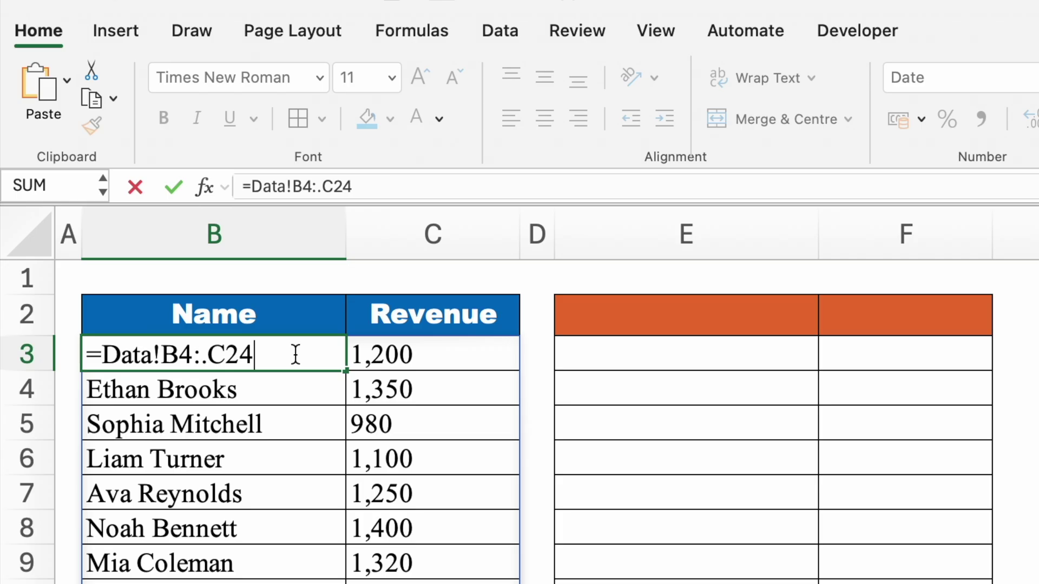
{"action": "key", "text": "Return"}
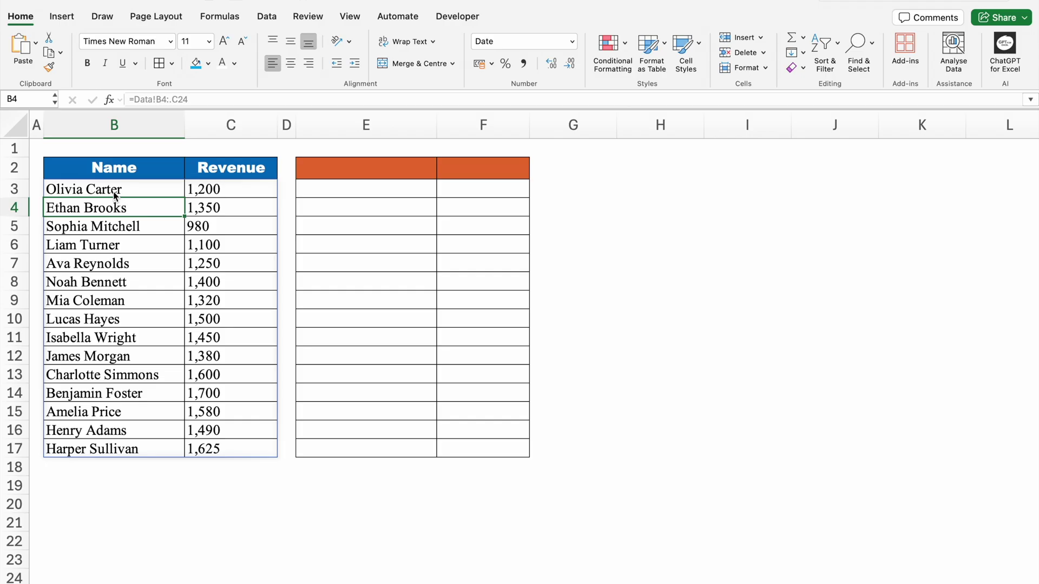
- Enter =Data!B1:C24 in E2, referencing the Data sheet from its first row including the blank rows above the headers
{"action": "left_click", "coordinate": [347, 168]}
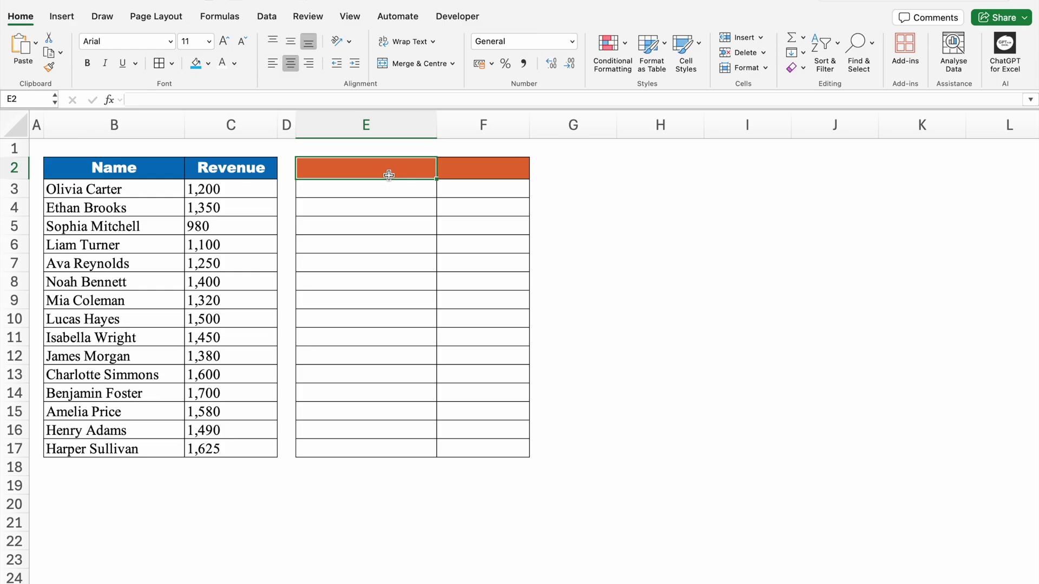
{"action": "type", "text": "="}
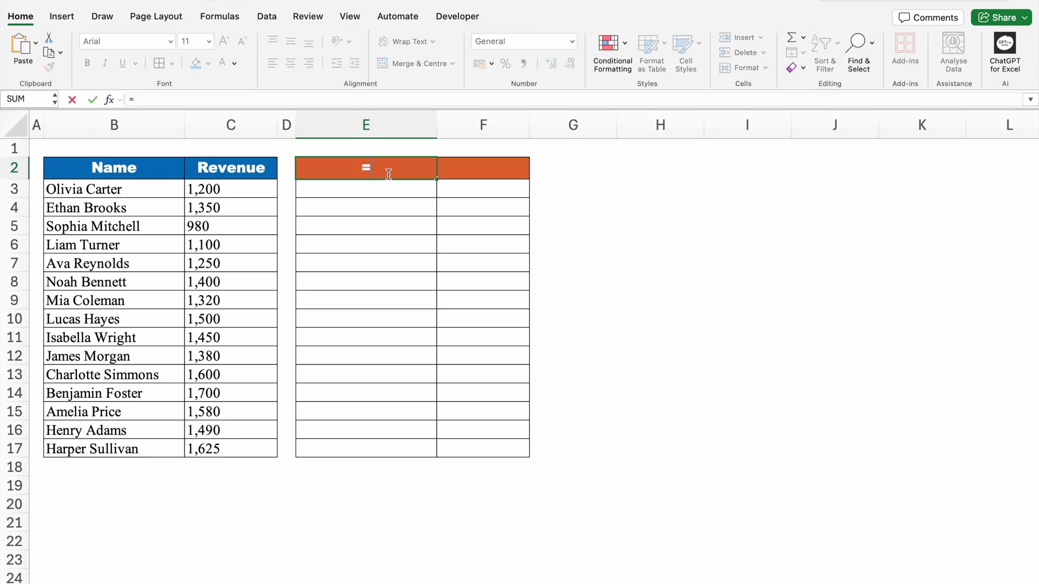
{"action": "left_click", "coordinate": [268, 583]}
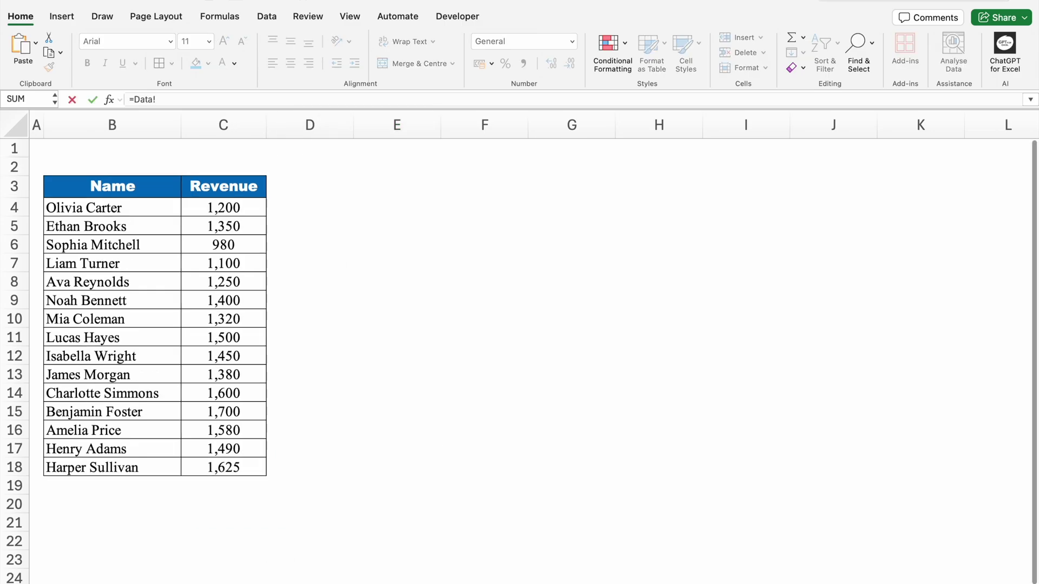
{"action": "left_click_drag", "start_coordinate": [65, 147], "coordinate": [239, 582]}
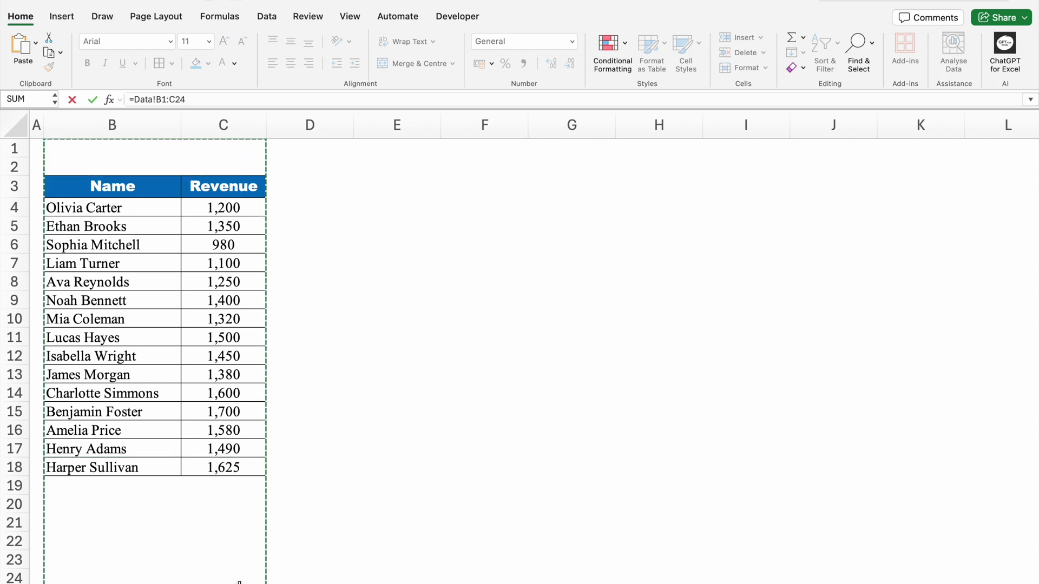
{"action": "key", "text": "Return"}
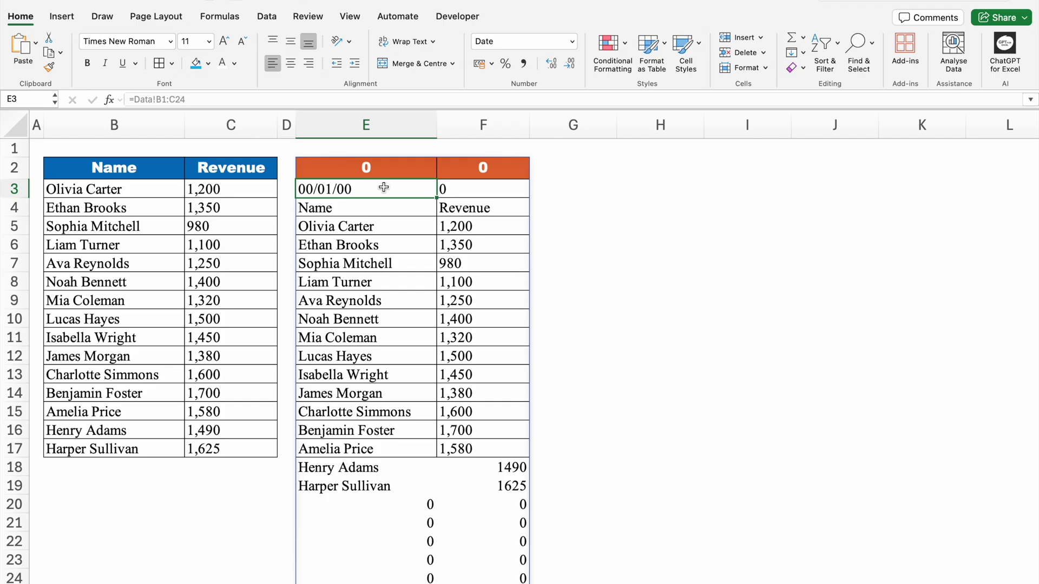
- Change the E2 formula to =Data!B1.:.C24 so that both leading and trailing blank rows are trimmed
{"action": "left_click", "coordinate": [389, 208]}
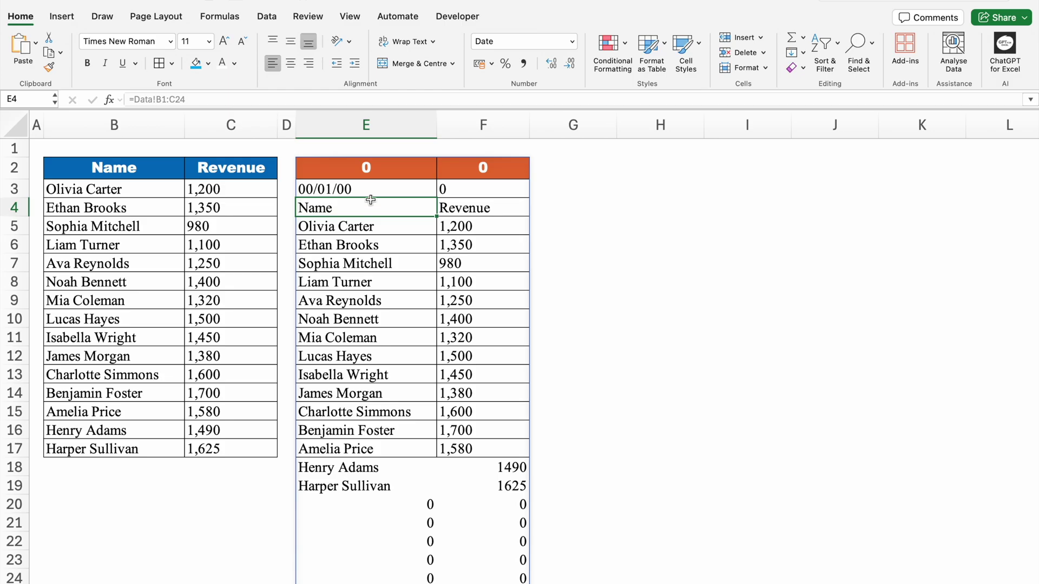
{"action": "left_click", "coordinate": [378, 172]}
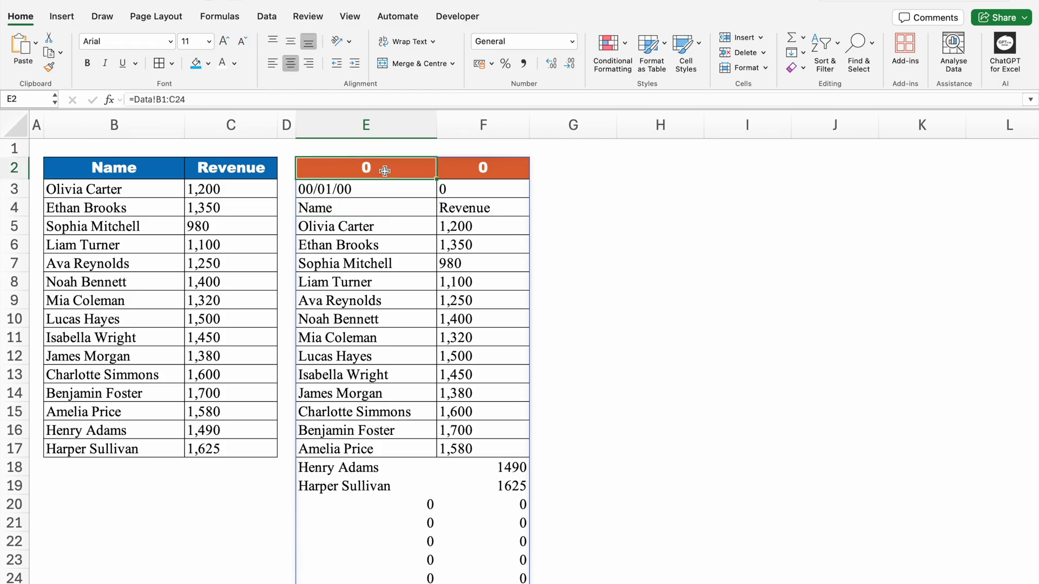
{"action": "double_click", "coordinate": [385, 171]}
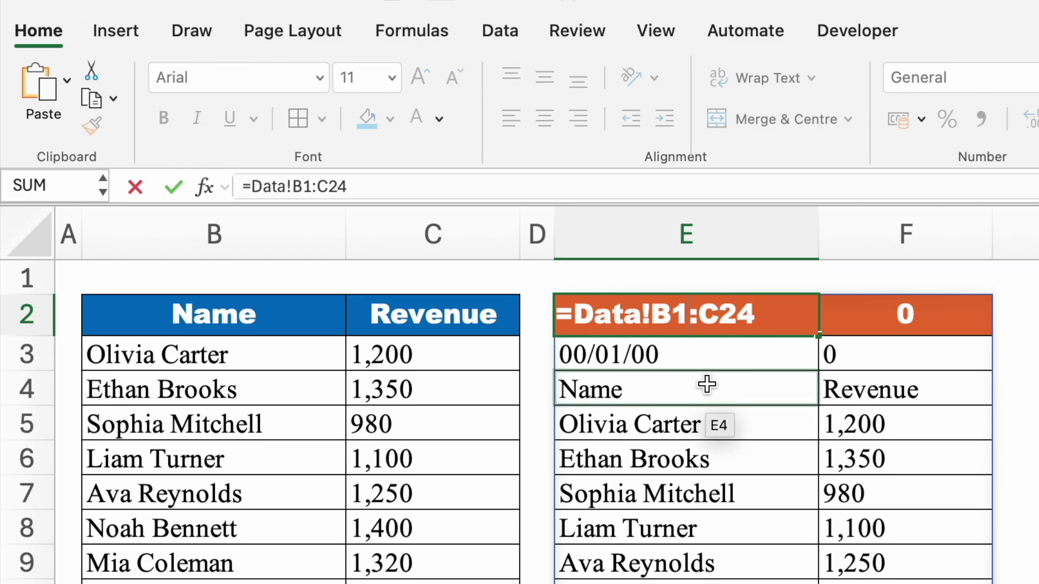
{"action": "type", "text": "."}
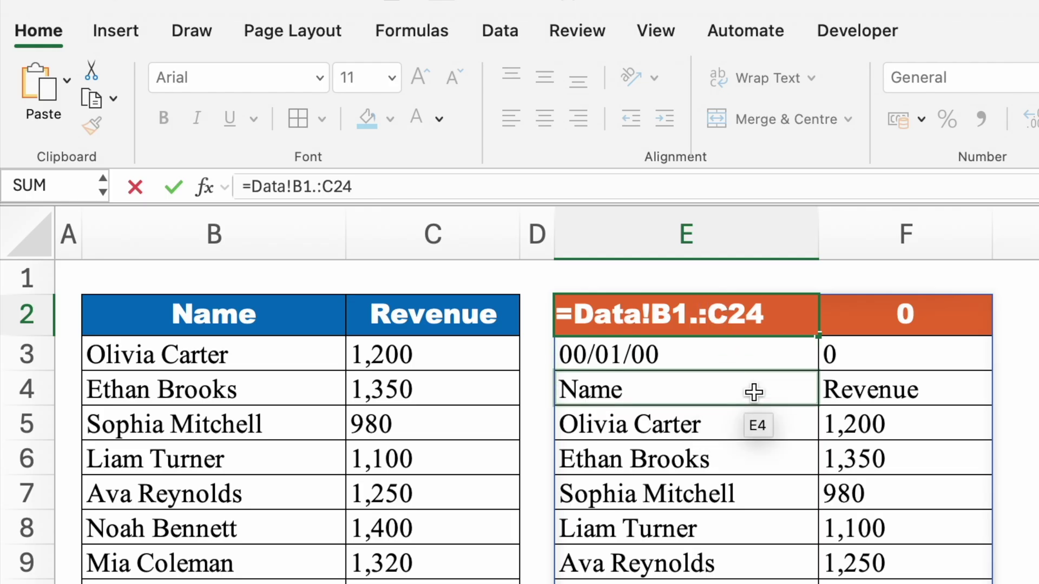
{"action": "type", "text": "."}
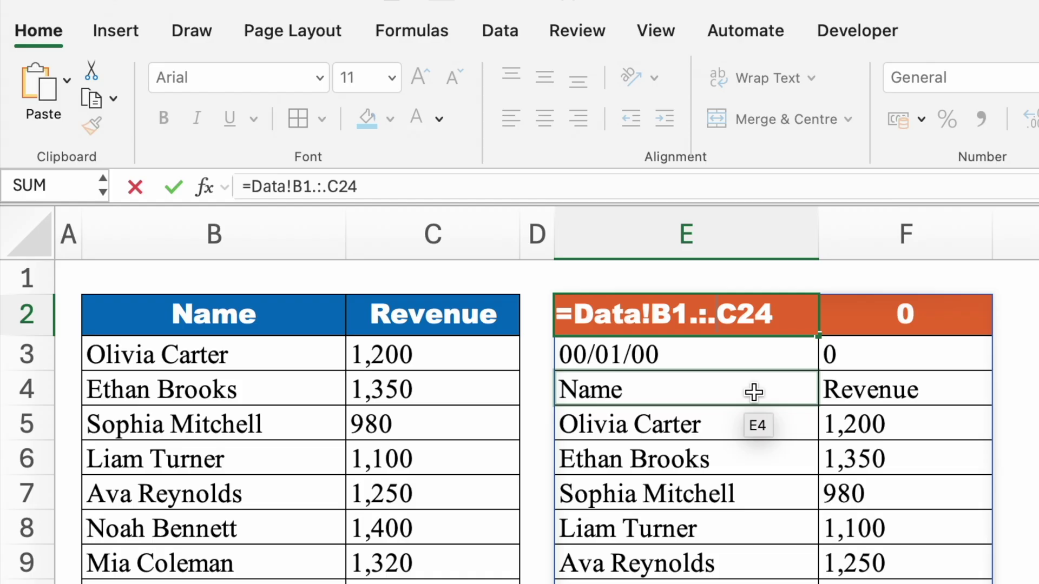
{"action": "key", "text": "Return"}
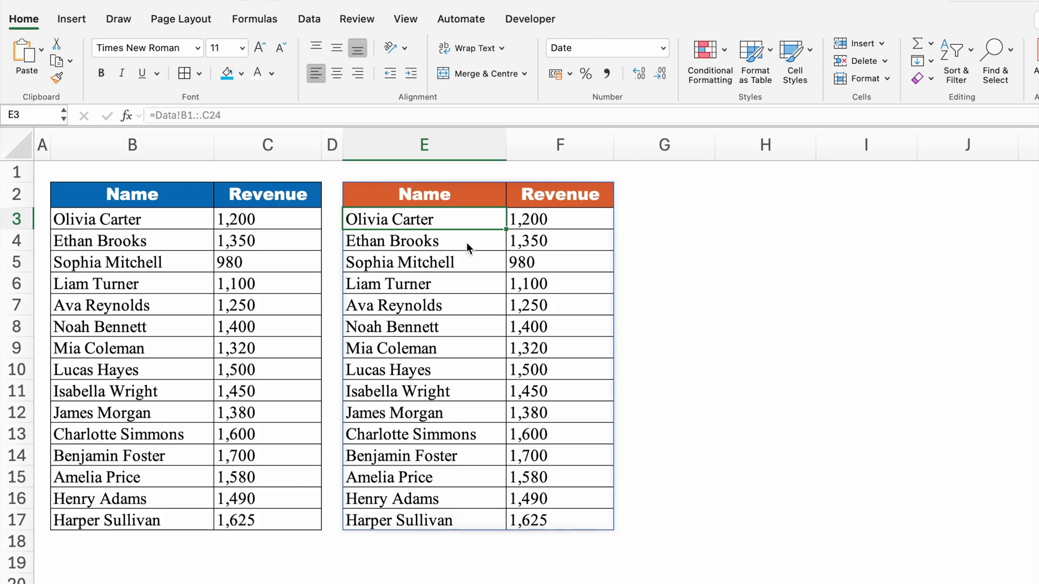